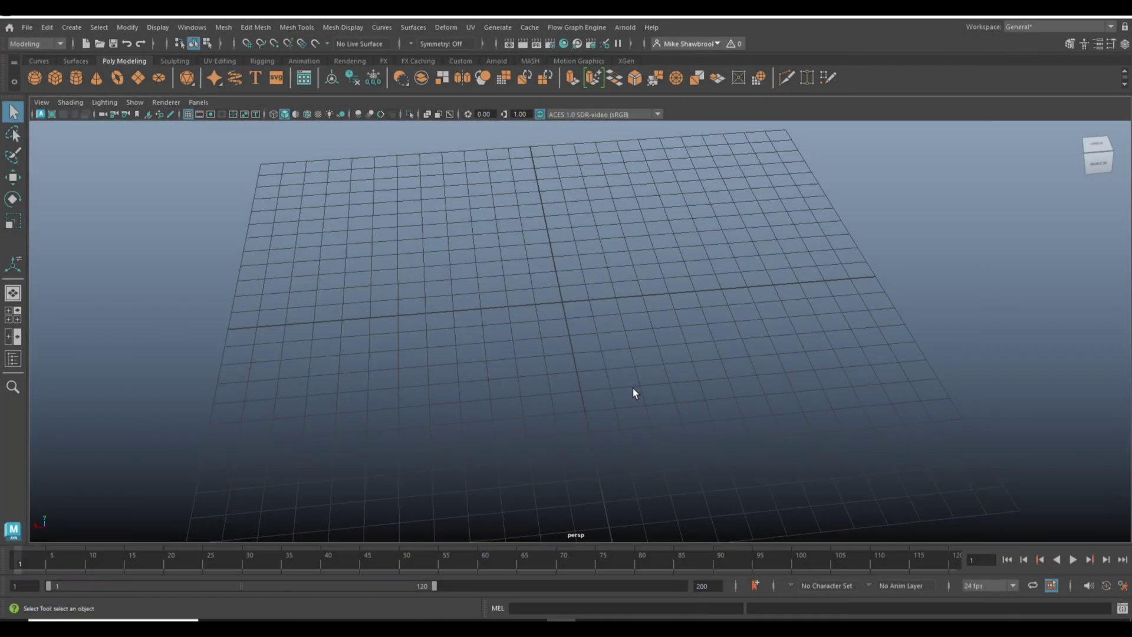
- Create a polygon cube and scale it into a broad slab about 11 by 2.6 by 5.4 units
left_click_drag(629, 391, 665, 379, "alt")
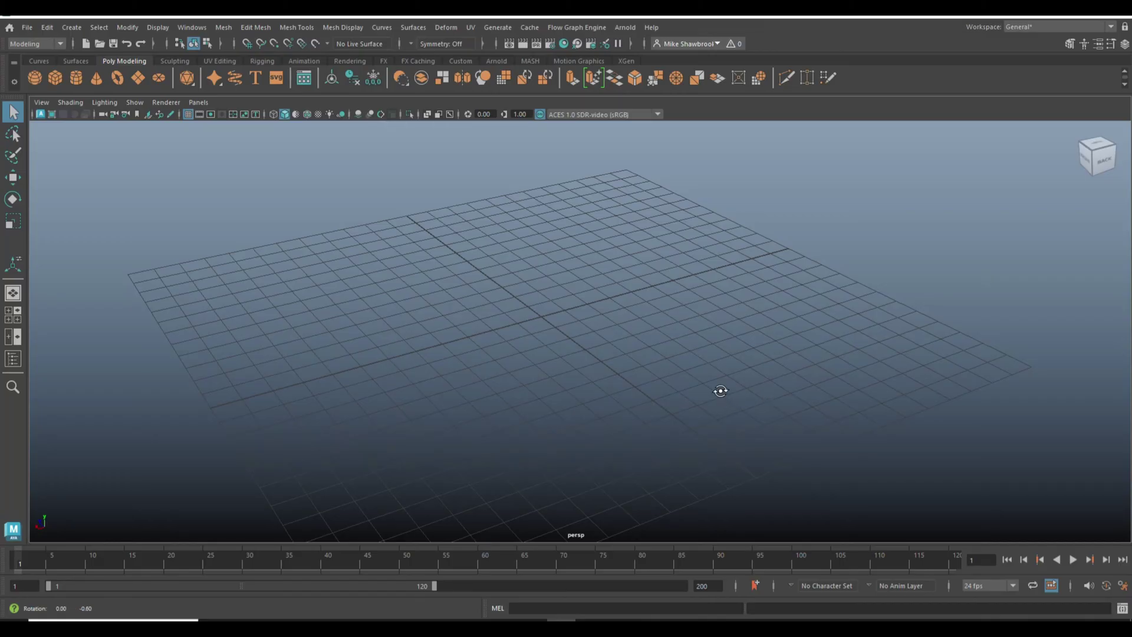
left_click_drag(720, 389, 684, 404, "alt")
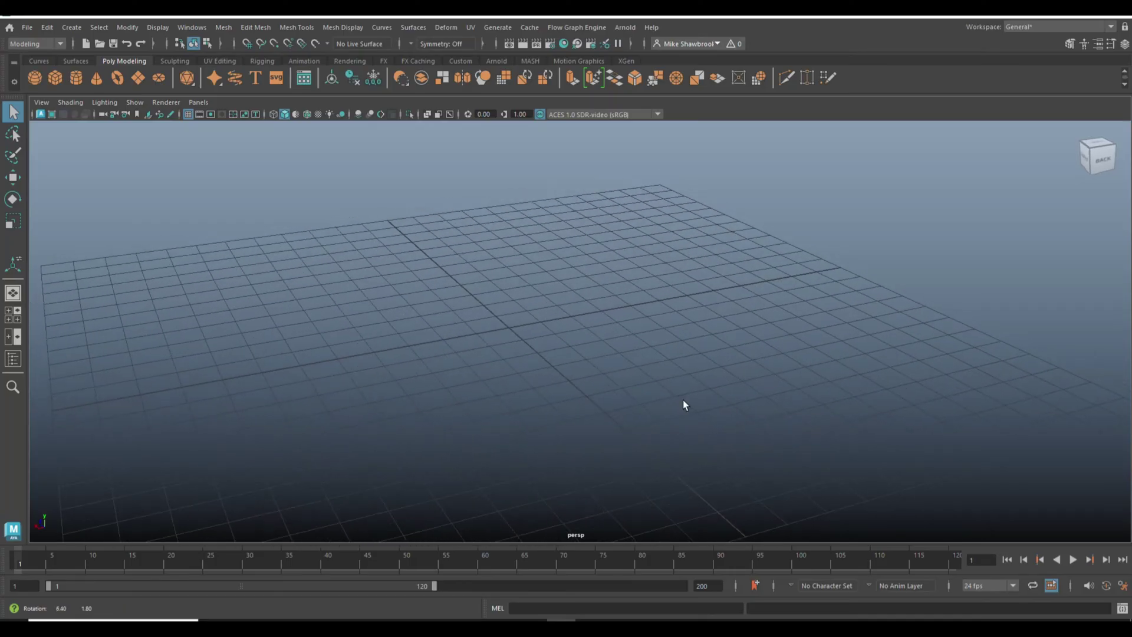
left_click(52, 81)
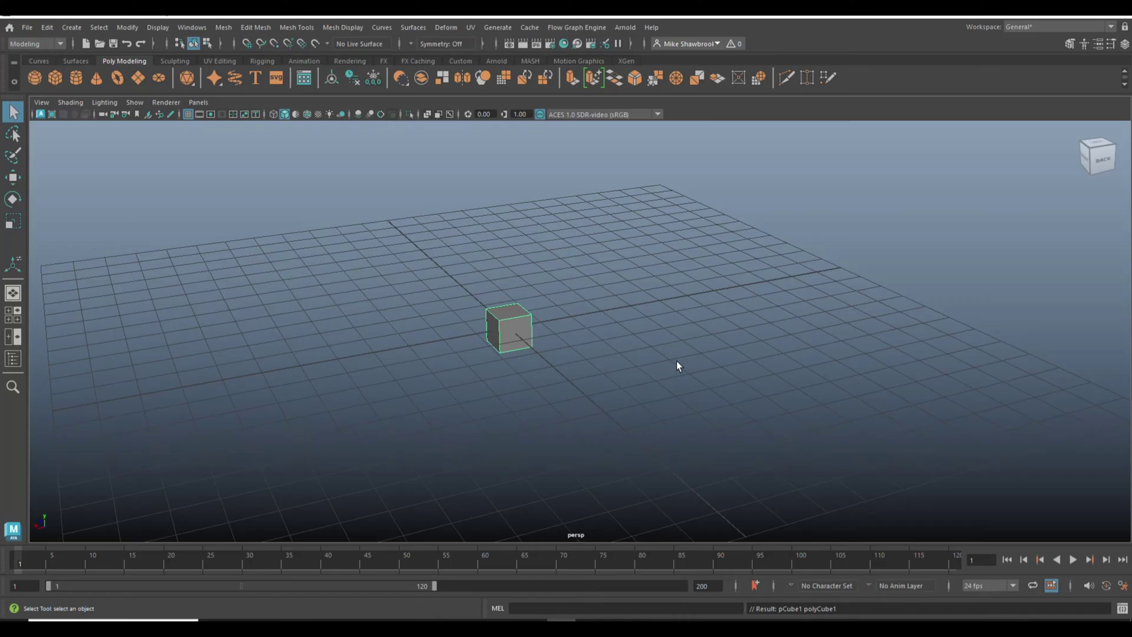
key("r")
left_click_drag(456, 335, 326, 386)
left_click_drag(453, 336, 458, 377)
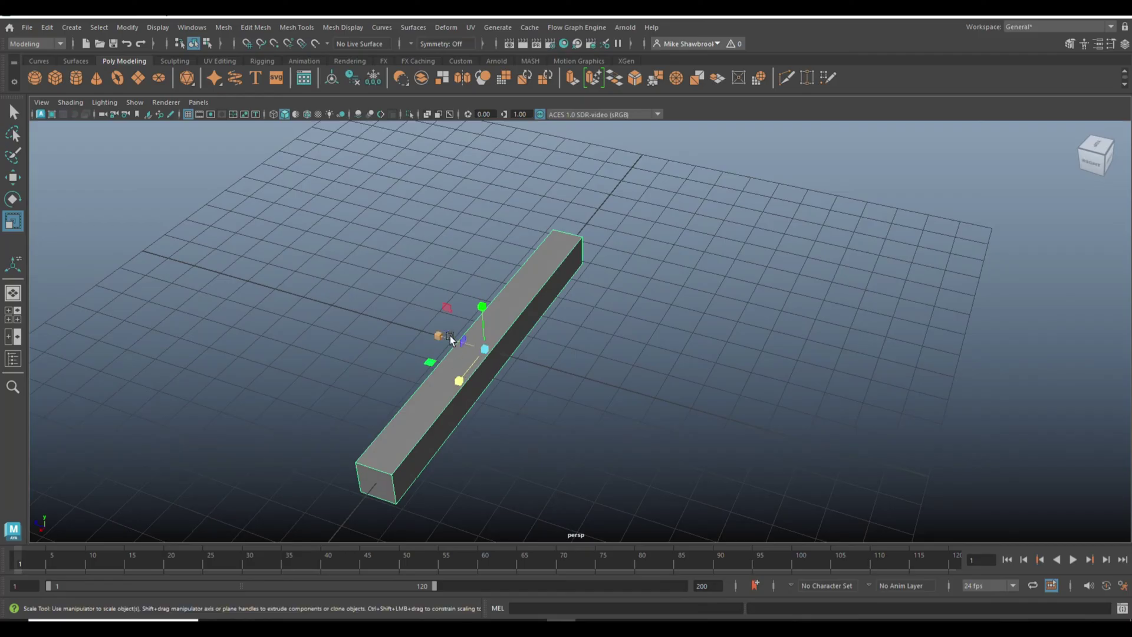
left_click_drag(442, 337, 152, 287)
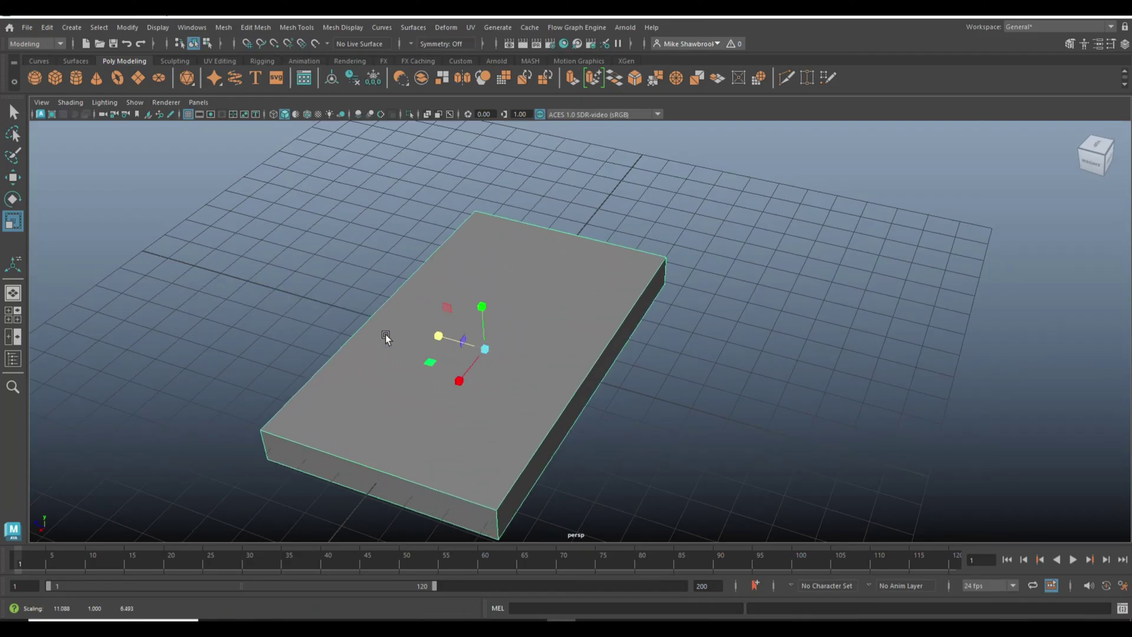
left_click_drag(437, 336, 475, 214)
left_click_drag(649, 392, 625, 430, "alt")
- Insert two evenly spaced edge loops across the box with the Insert Edge Loop tool
left_click(255, 27)
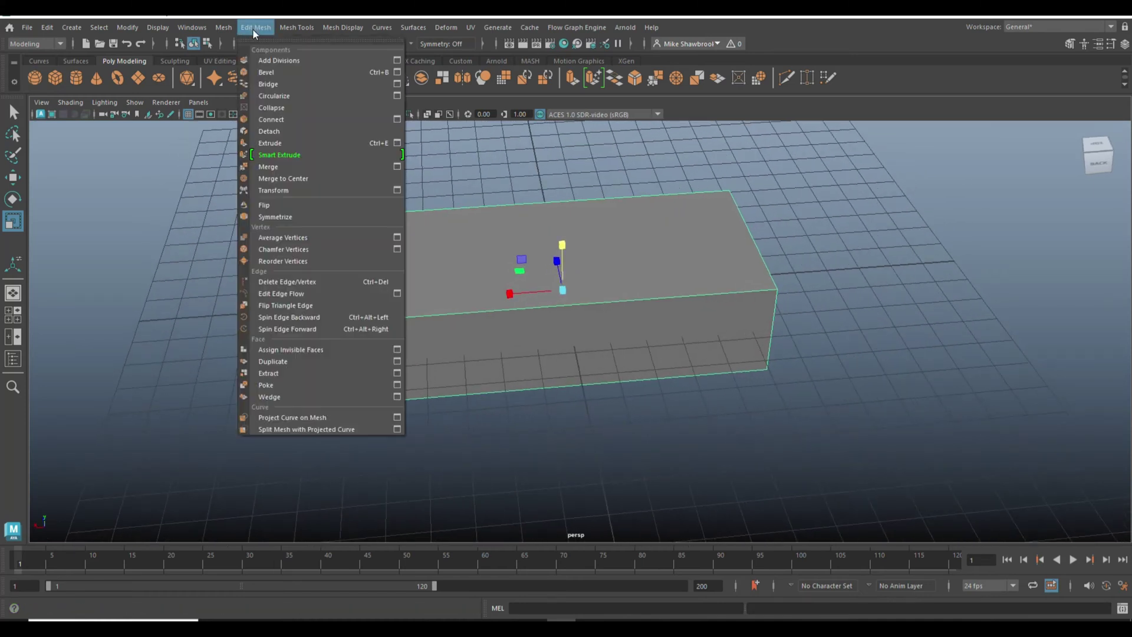
mouse_move(296, 27)
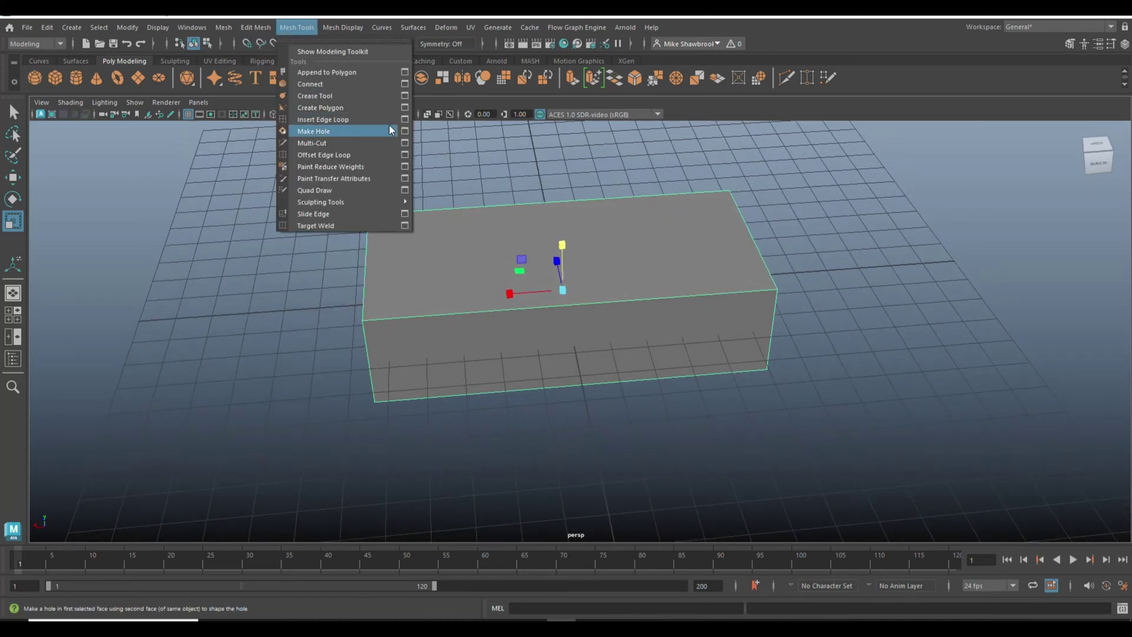
left_click(342, 119)
left_click(578, 307)
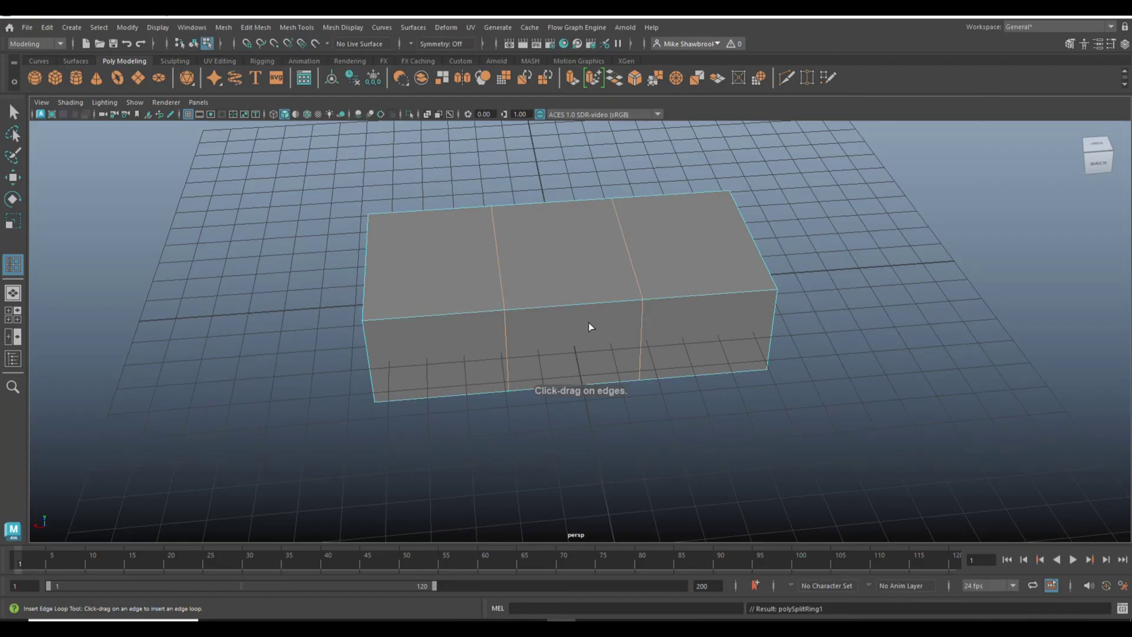
left_click_drag(611, 427, 607, 444, "alt")
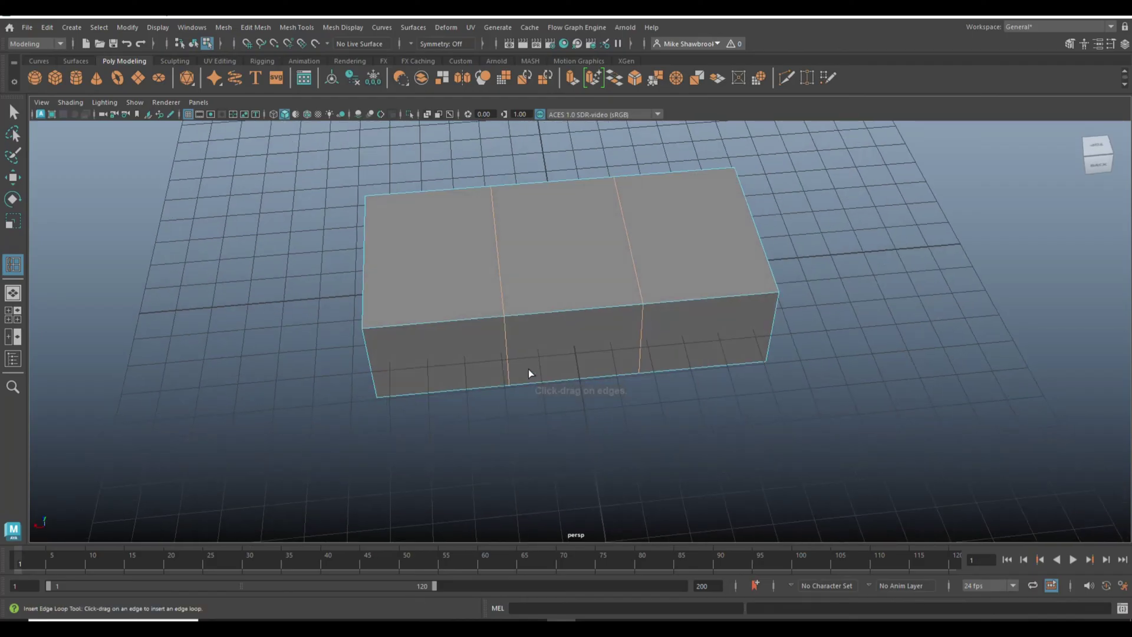
- Scale the two new edge loops in X to pull them closer together
key("r")
left_click_drag(510, 285, 513, 288)
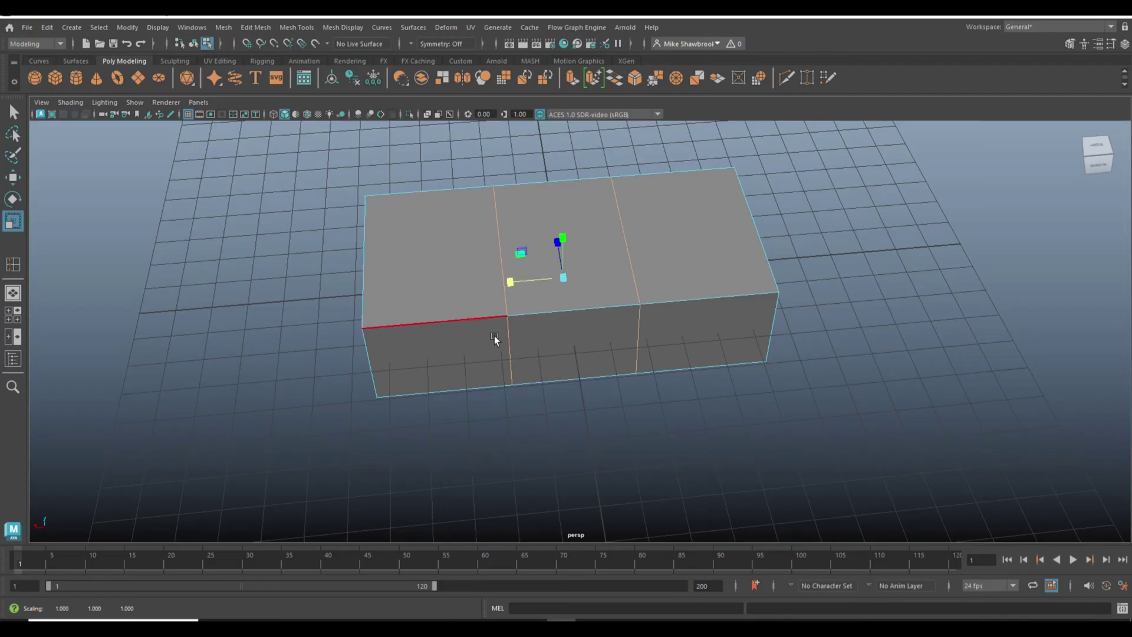
key("q")
right_click_drag(462, 281, 461, 331)
- Extrude the front-left and front-right faces about 4.3 units forward, leaving a recessed notch between them
left_click(455, 344)
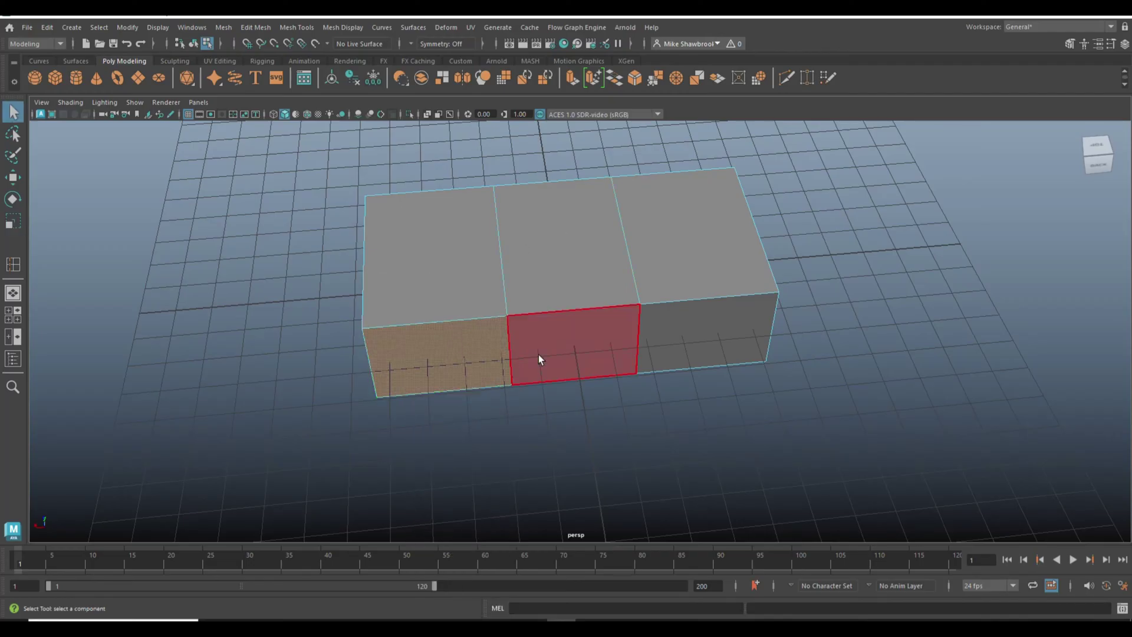
left_click(666, 333, "shift")
key("ctrl+e")
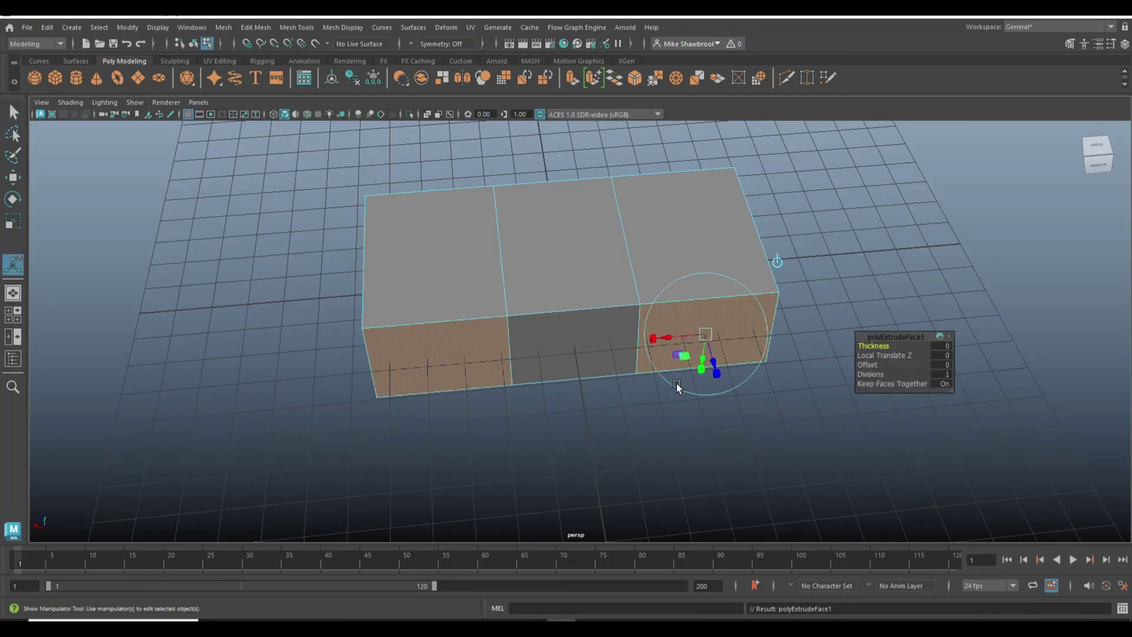
key("w")
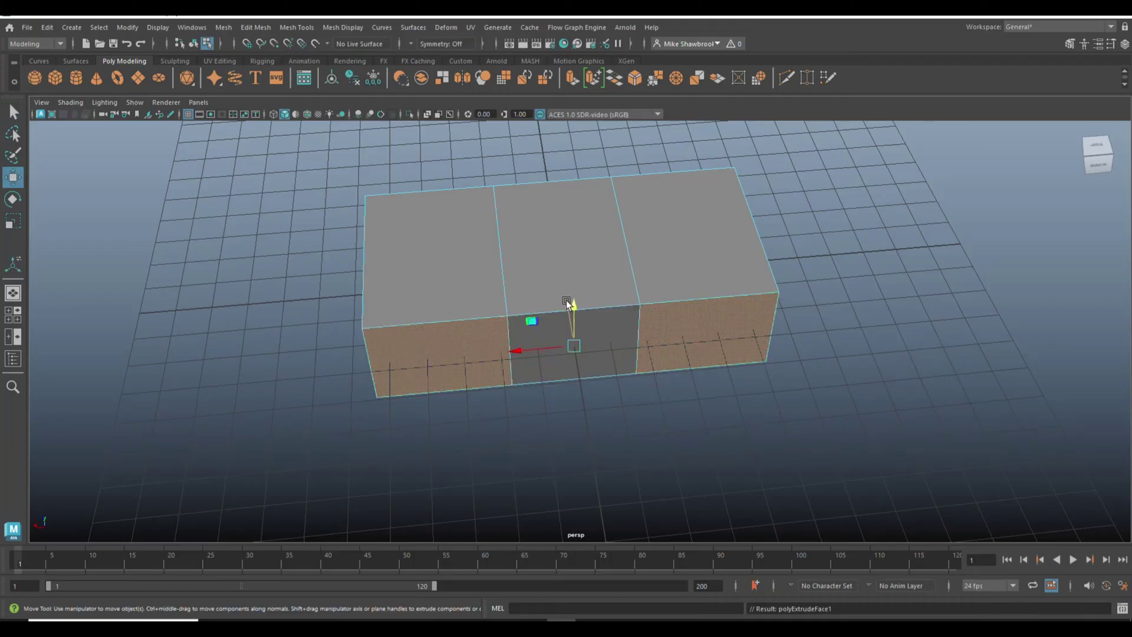
left_click_drag(567, 303, 577, 345)
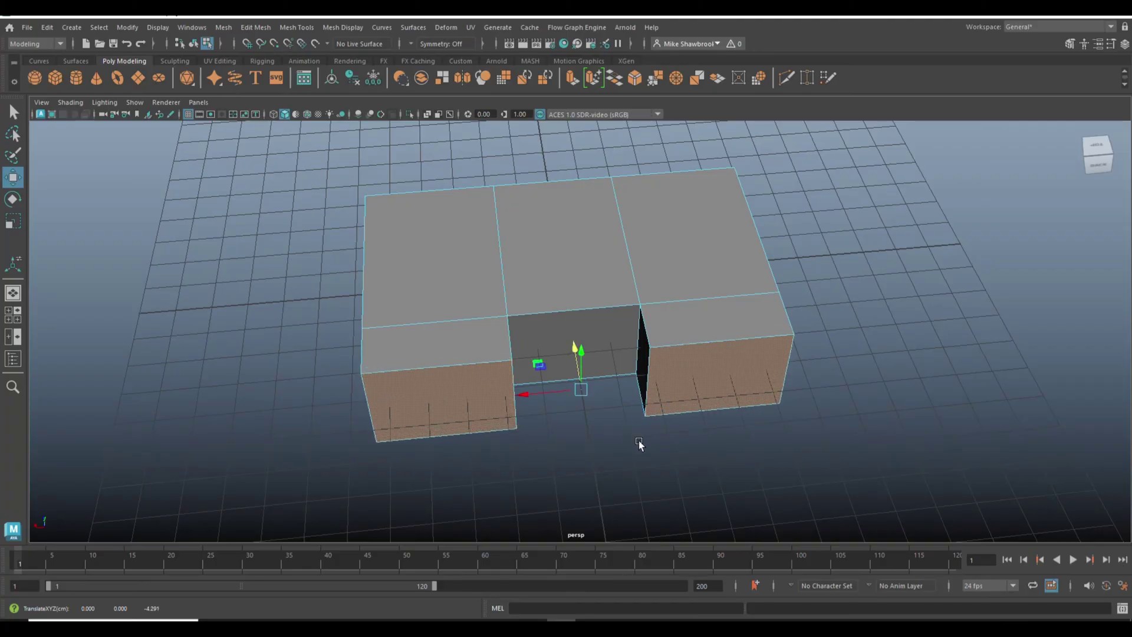
left_click_drag(639, 445, 730, 427, "alt")
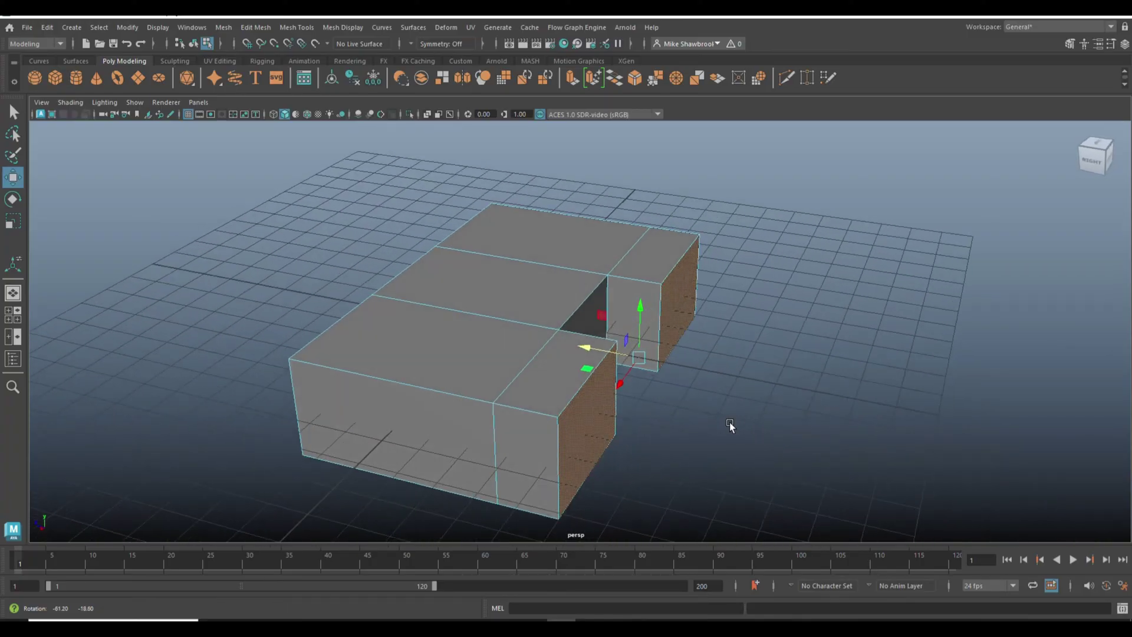
- Insert vertical edge loops through the far, front, long, left, right and middle sections
left_click(256, 28)
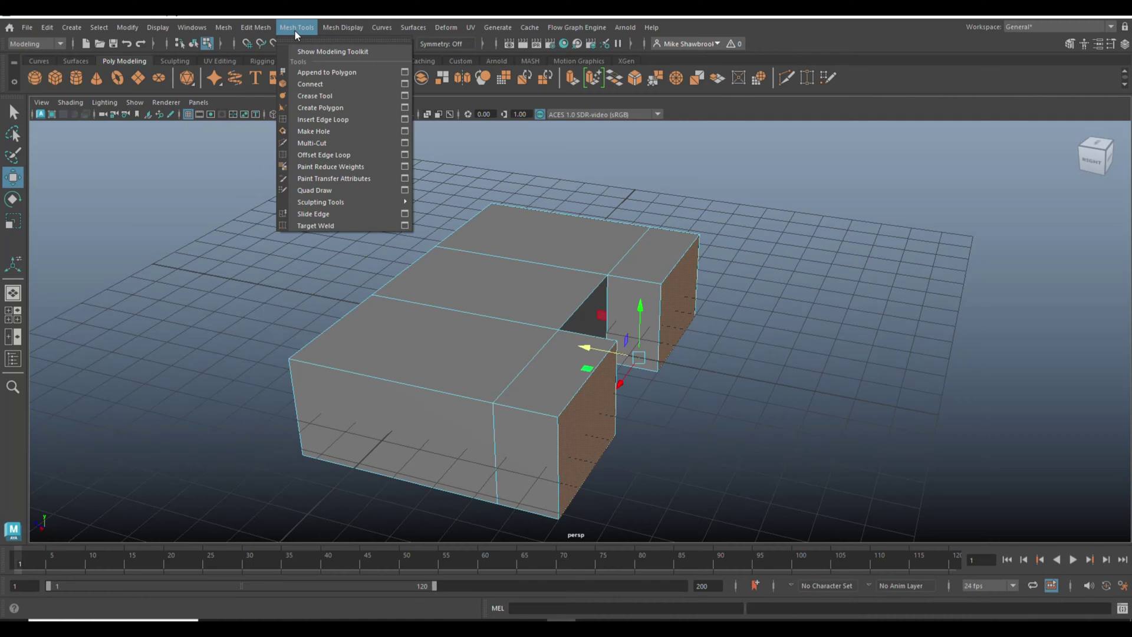
left_click(330, 119)
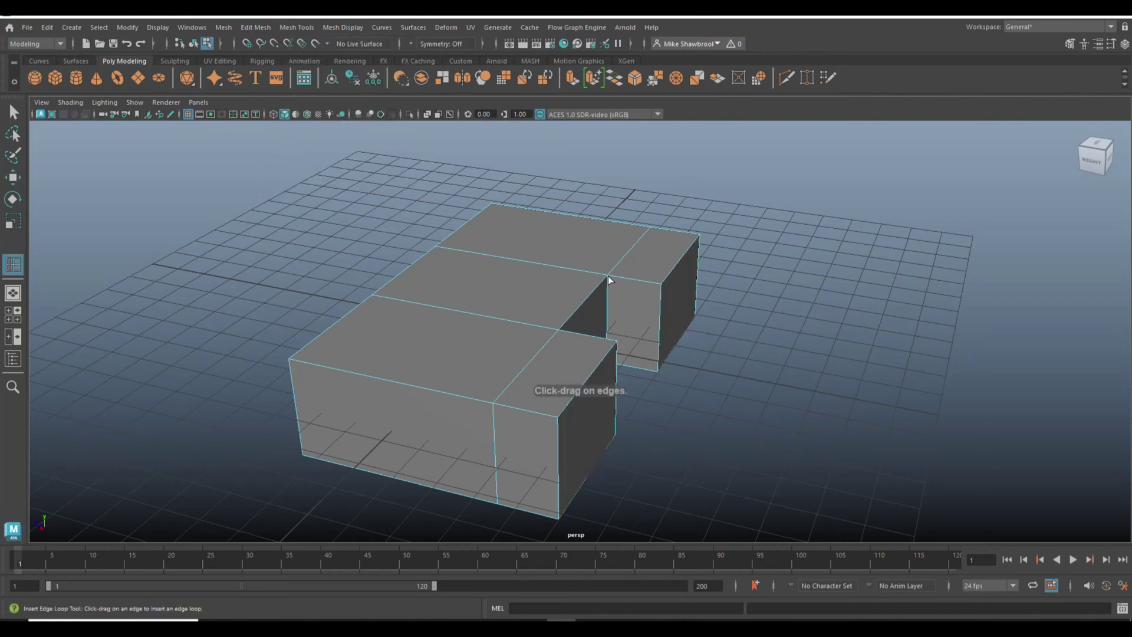
left_click(641, 283)
left_click(582, 338)
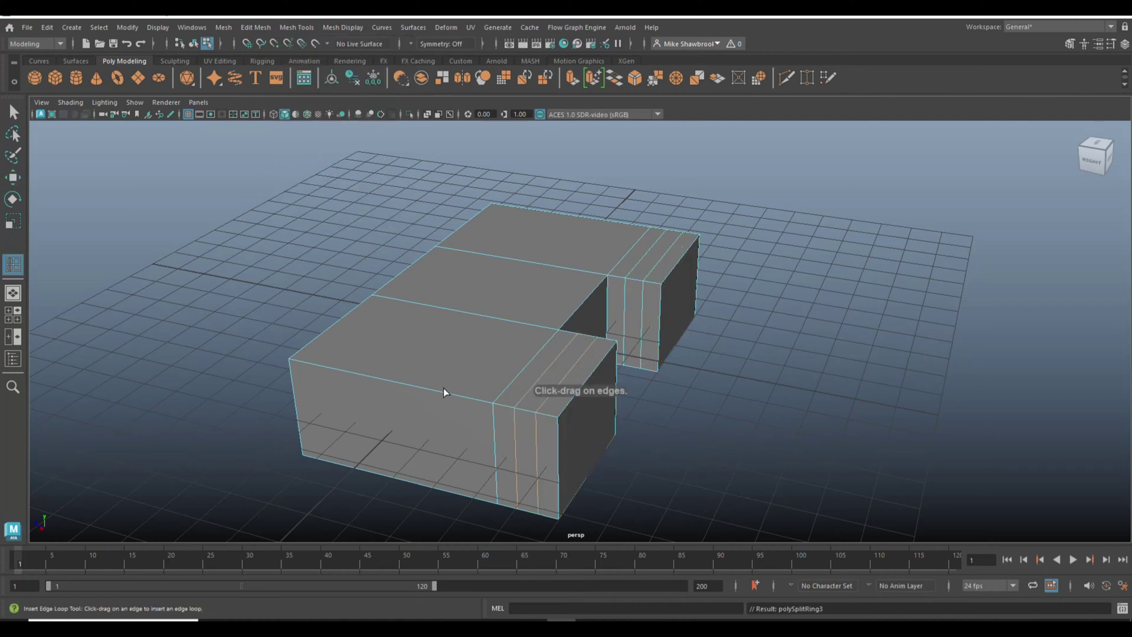
left_click(419, 390)
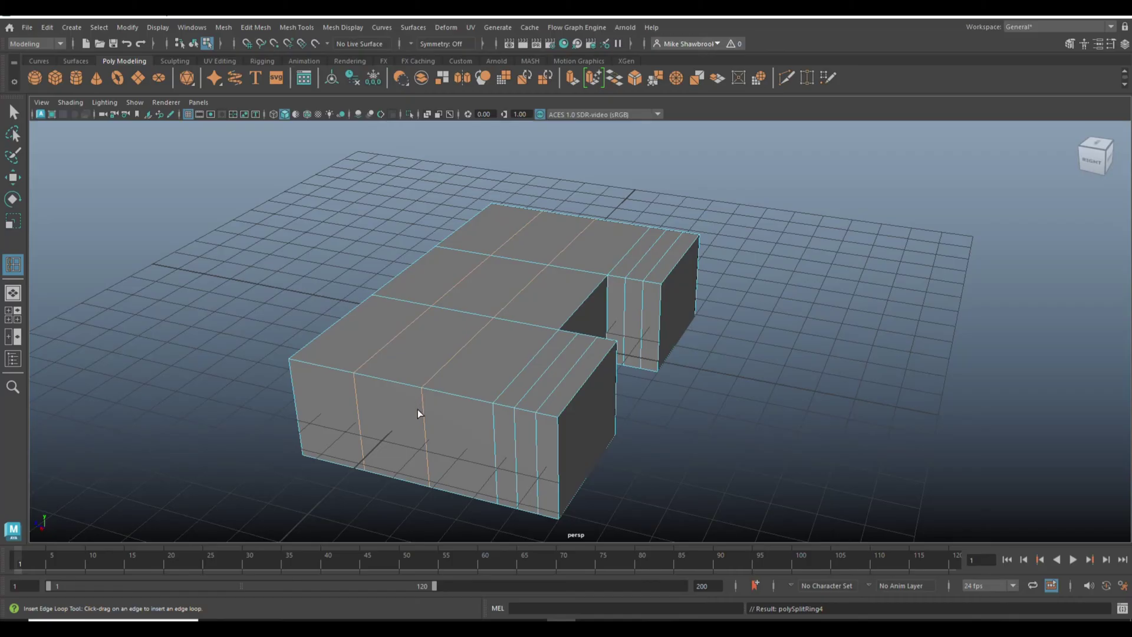
left_click_drag(665, 476, 493, 343, "alt")
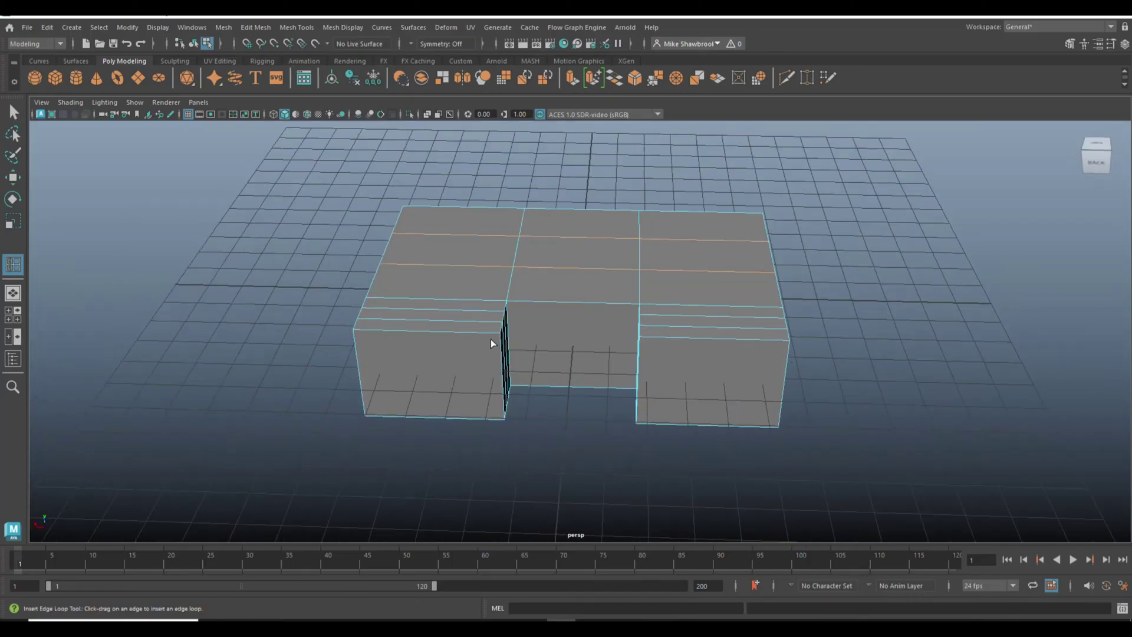
left_click(454, 335)
left_click(734, 346)
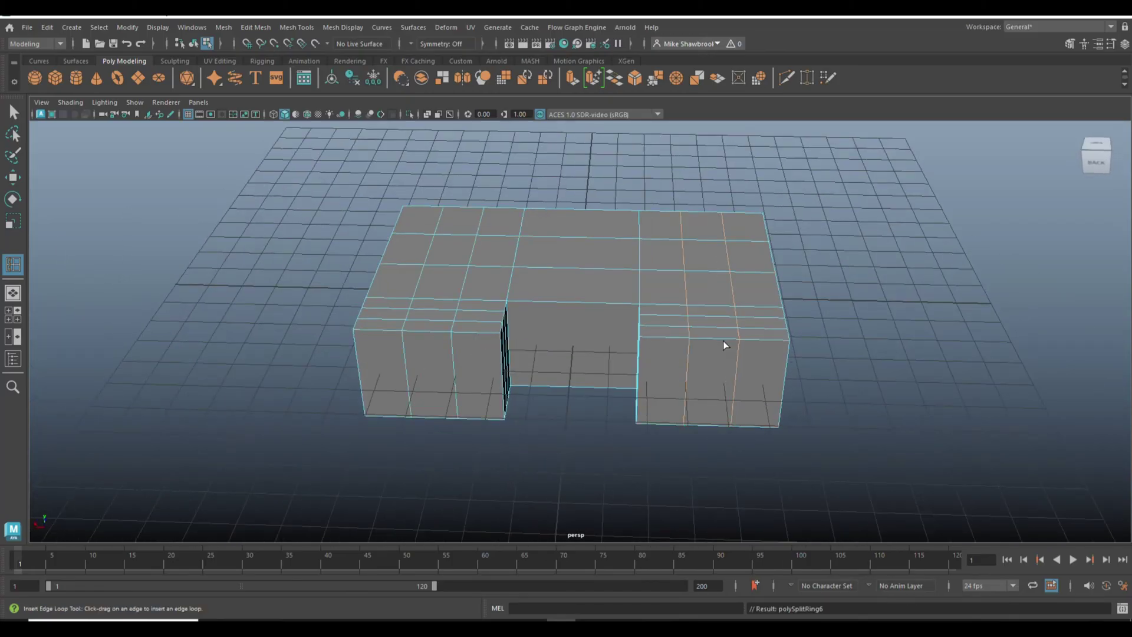
left_click_drag(766, 412, 920, 399, "alt")
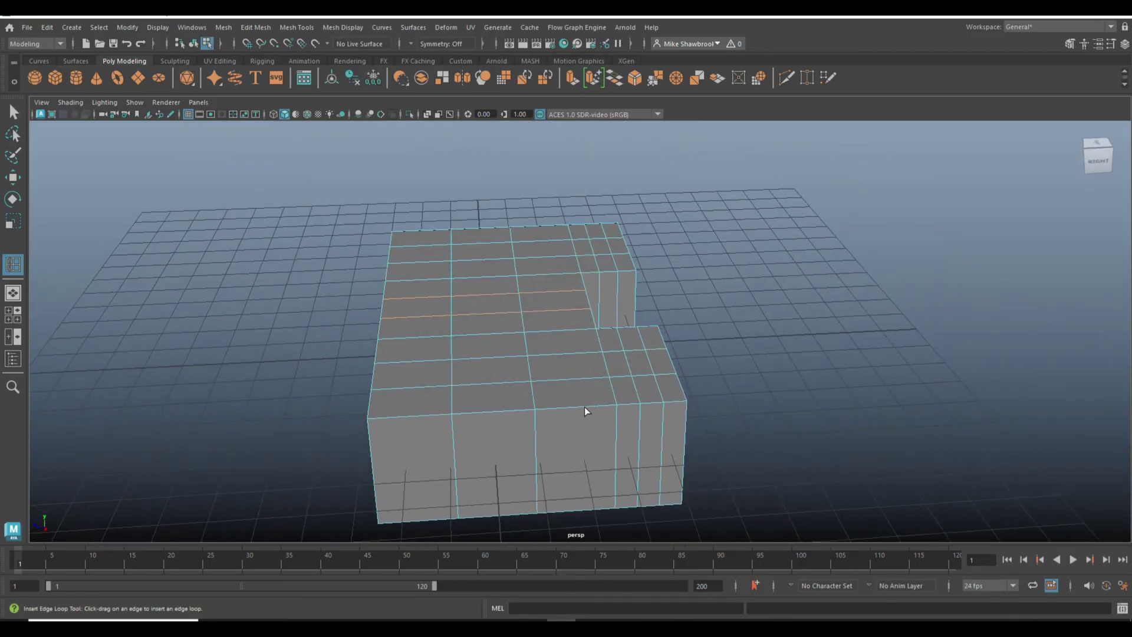
left_click(568, 413)
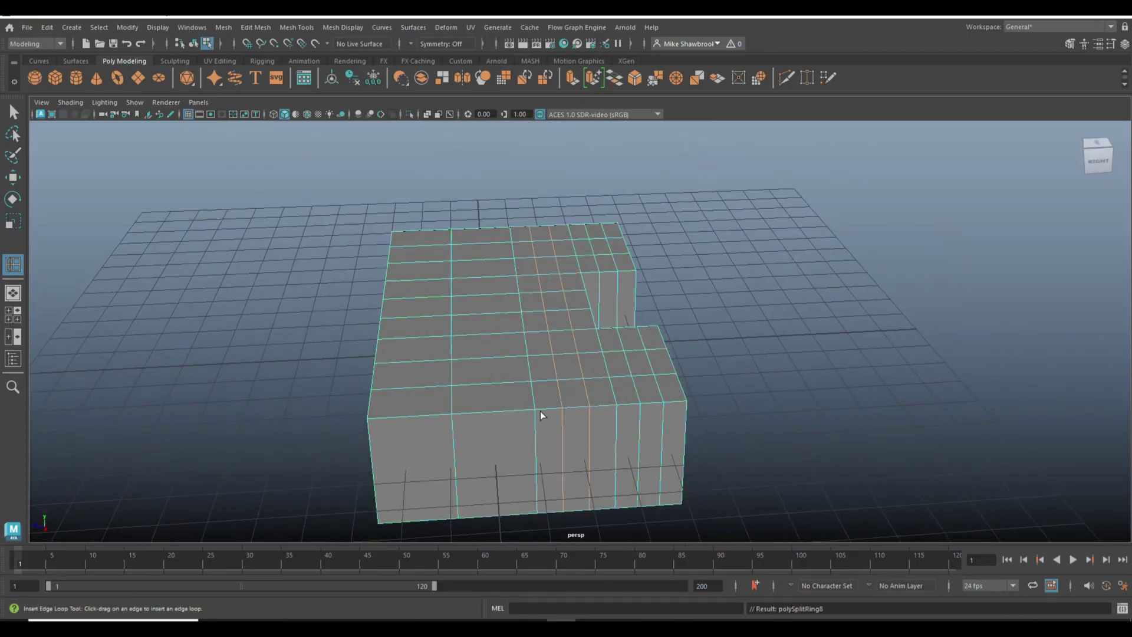
left_click(494, 415)
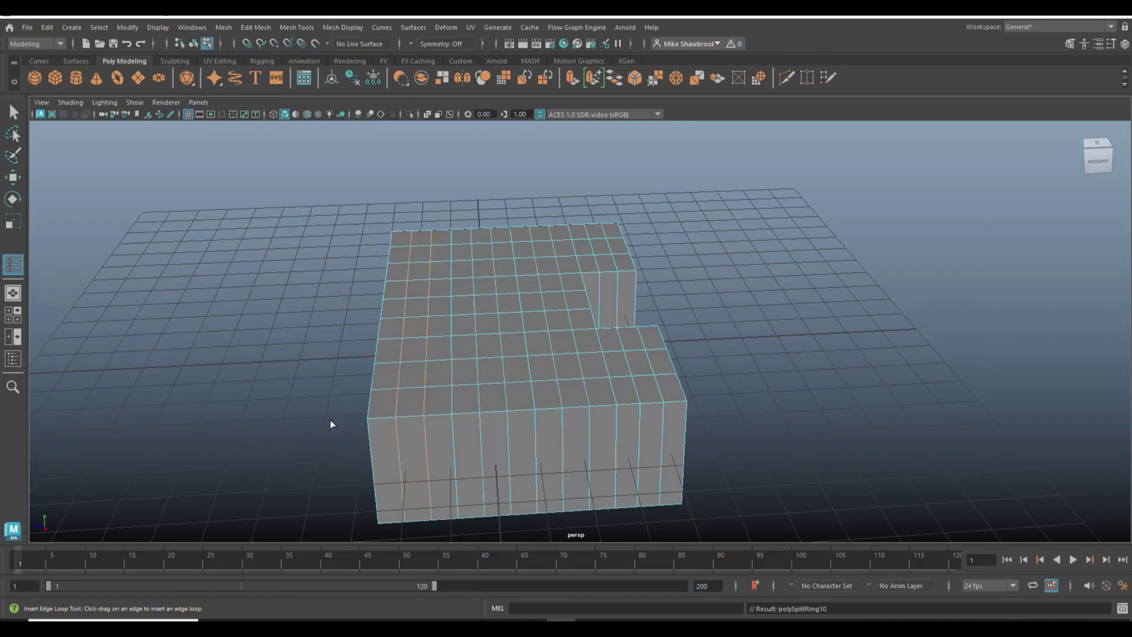
- Add several horizontal edge loops running around the whole box
left_click_drag(331, 425, 459, 413, "alt")
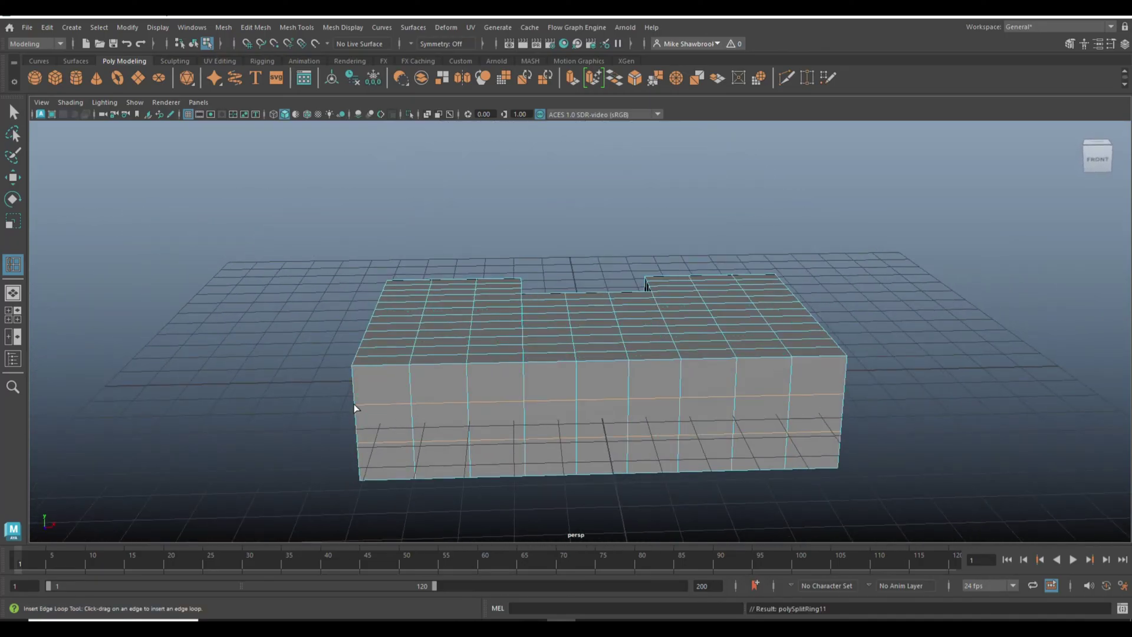
left_click_drag(348, 433, 393, 434, "alt")
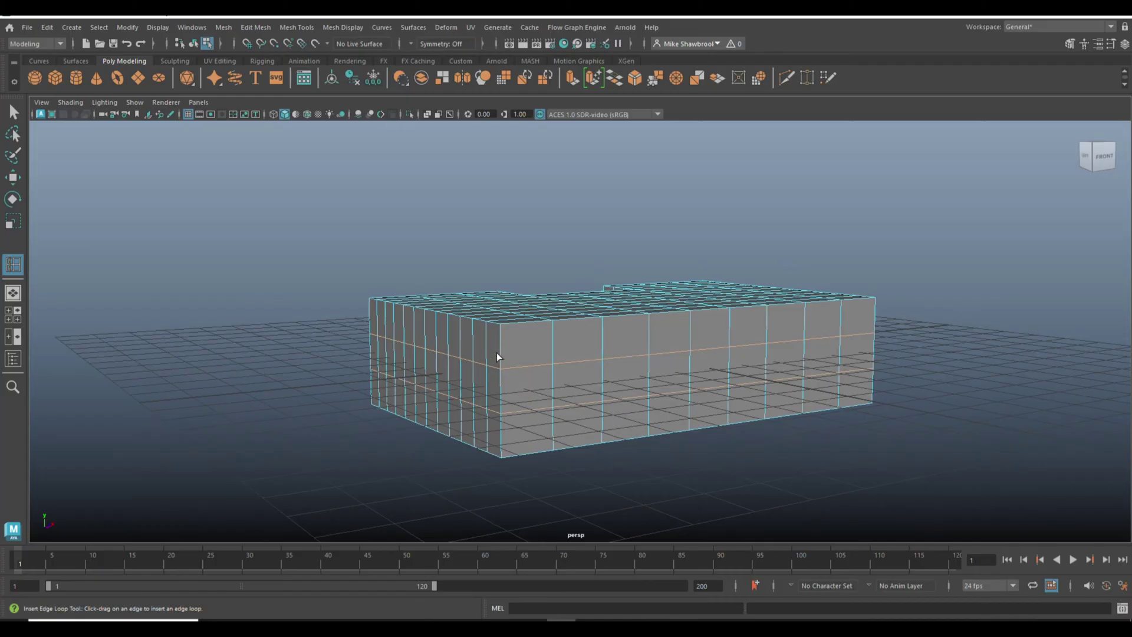
left_click_drag(500, 357, 500, 436)
left_click_drag(380, 469, 610, 472, "alt")
- Delete a column of faces on the notch's inner side wall to cut a small opening
key("q")
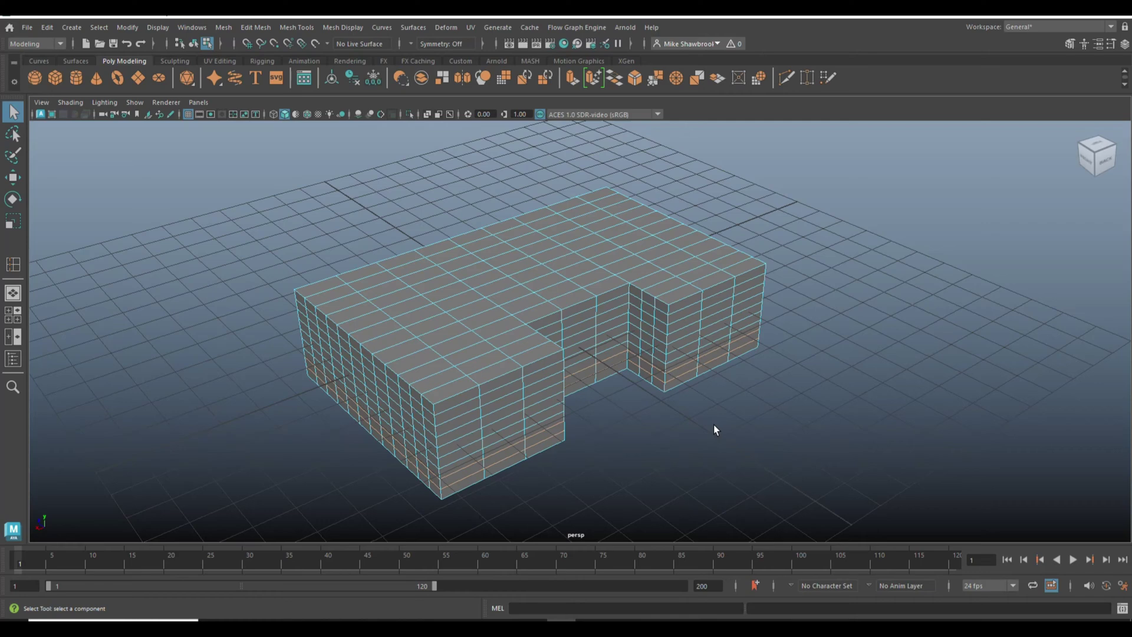
scroll(726, 425, "up", 3)
scroll(740, 431, "up", 2)
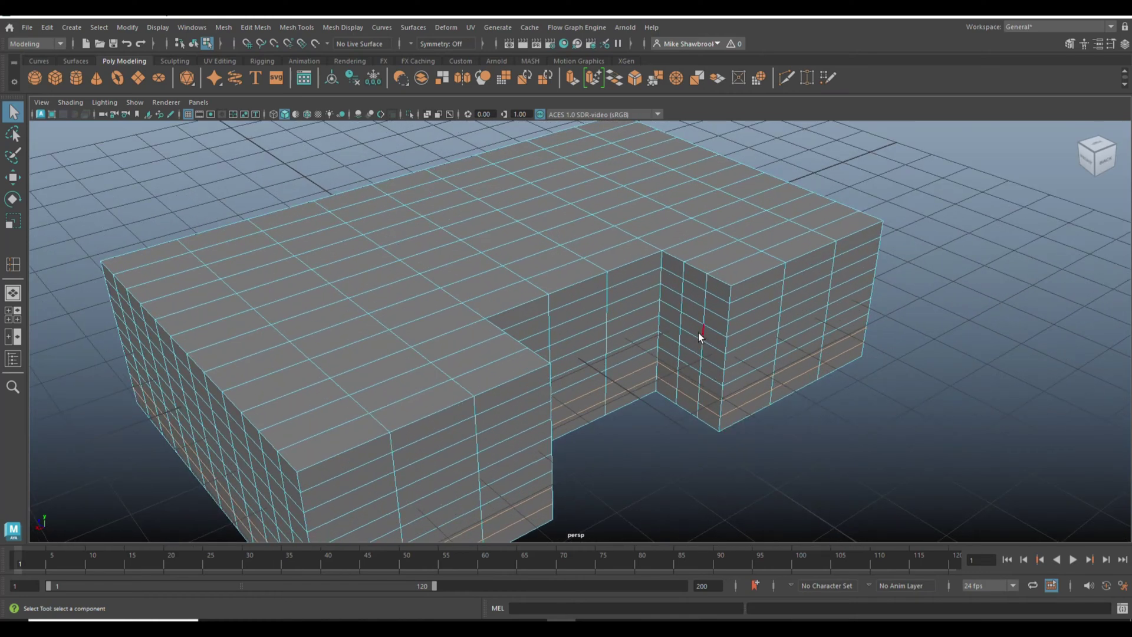
right_click_drag(699, 333, 693, 341)
left_click_drag(693, 340, 722, 452, "alt")
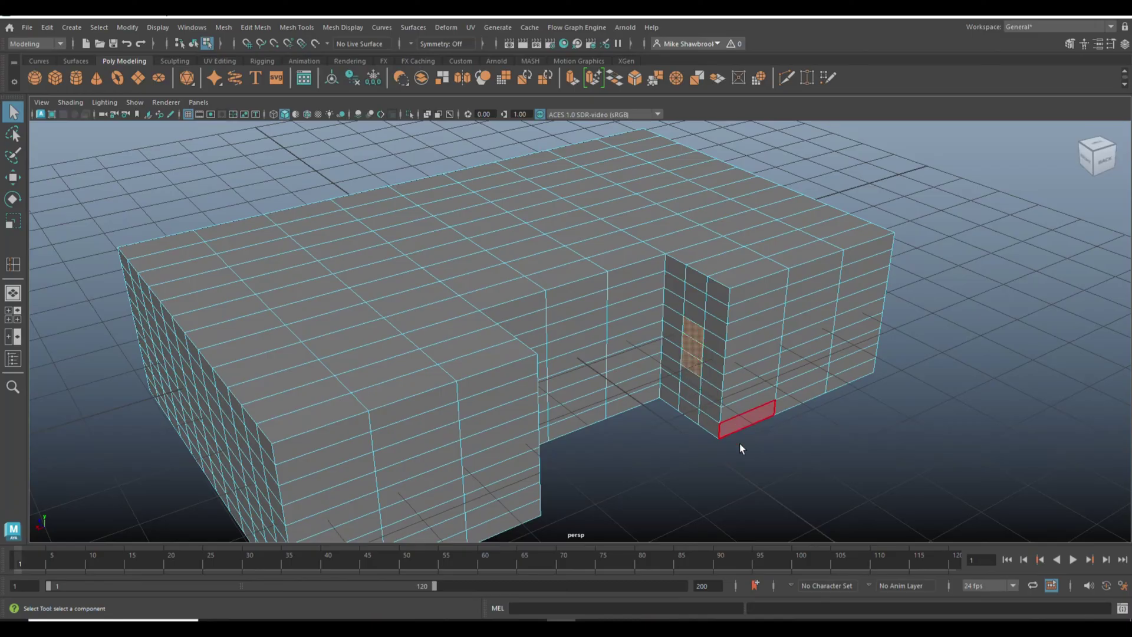
left_click_drag(740, 444, 627, 457, "alt")
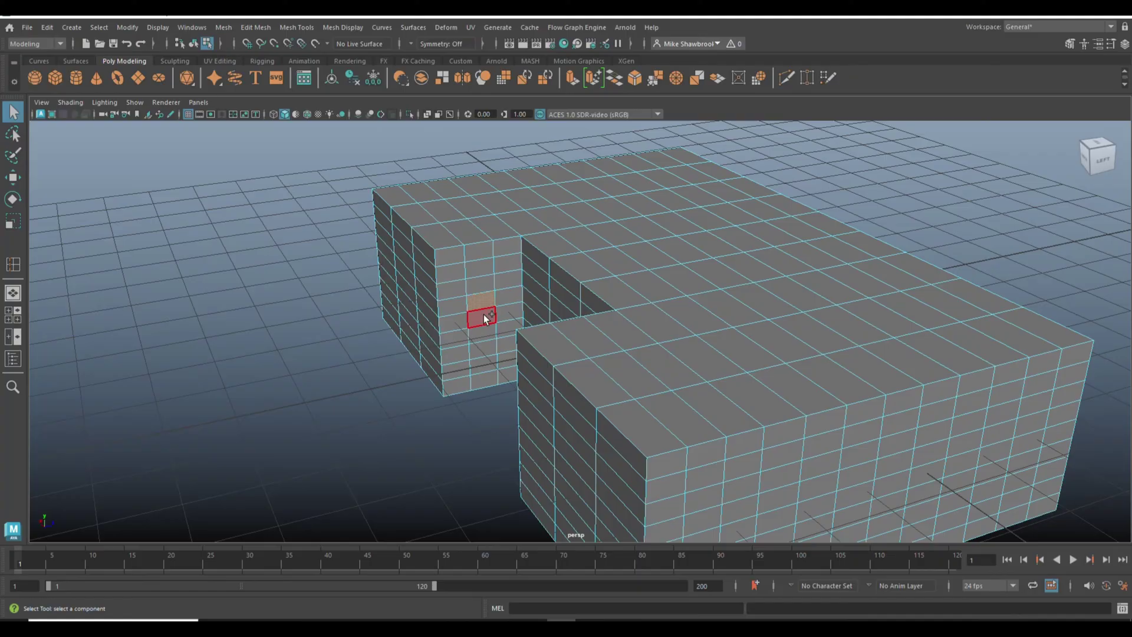
key("Delete")
right_click_drag(487, 278, 487, 250)
left_click_drag(488, 296, 531, 392, "alt")
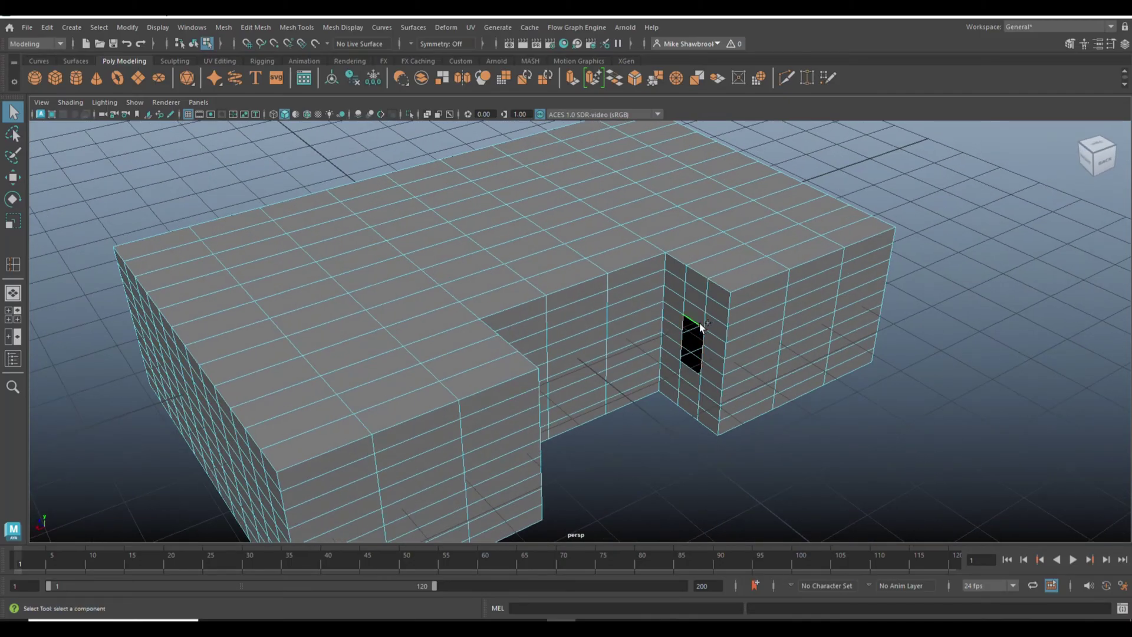
- Bridge the two open borders across the gap and add a middle division to the bridge
left_click(256, 28)
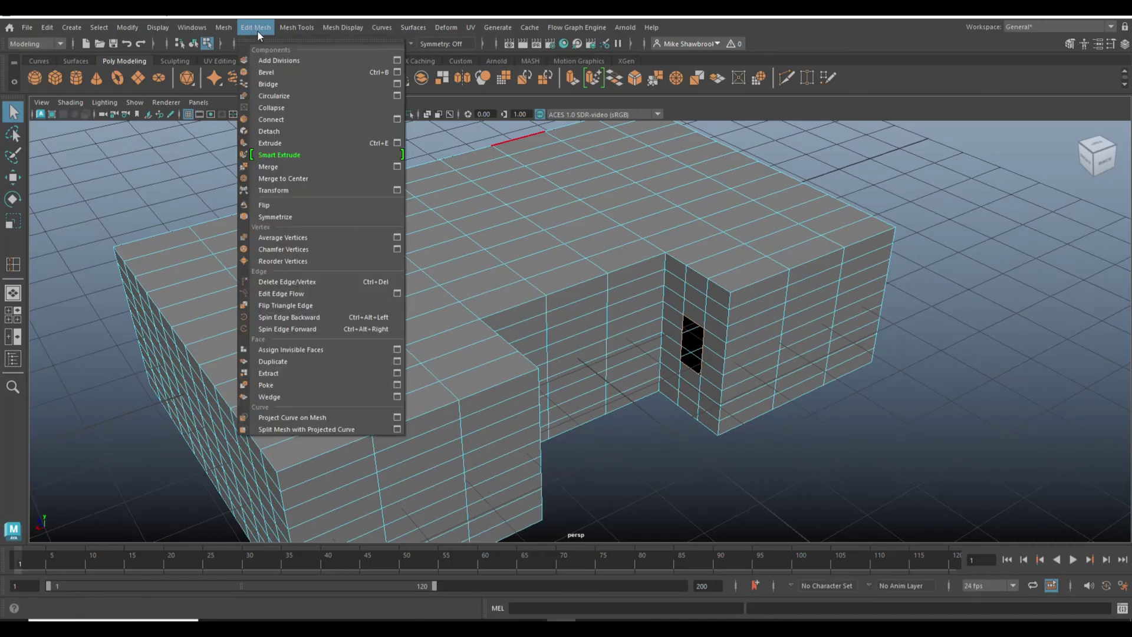
left_click(277, 83)
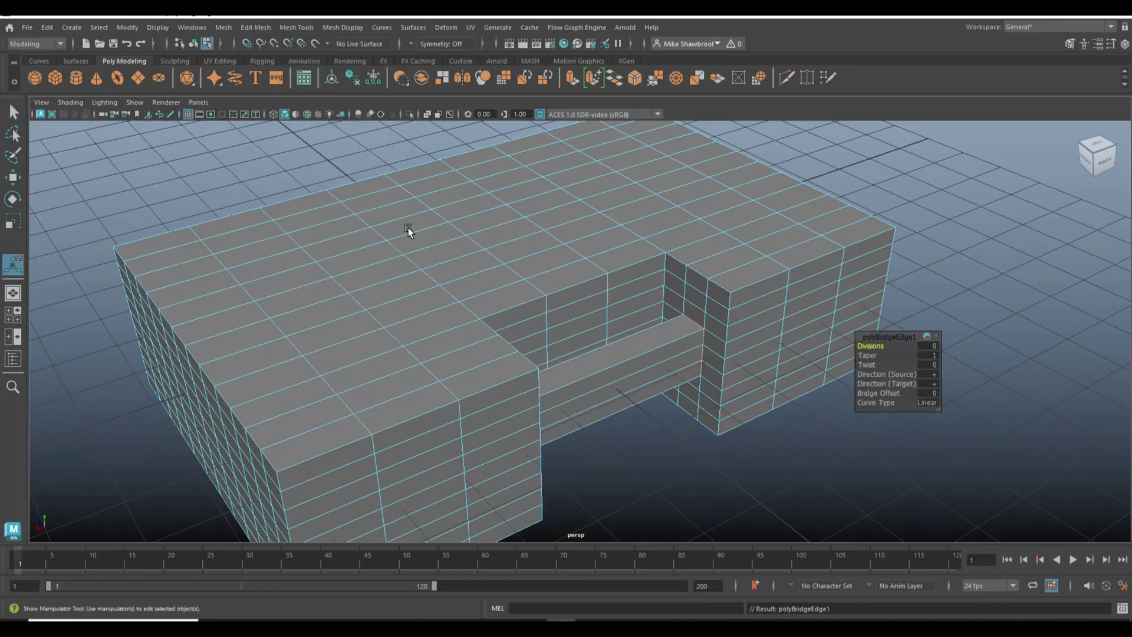
left_click_drag(410, 230, 629, 407, "alt")
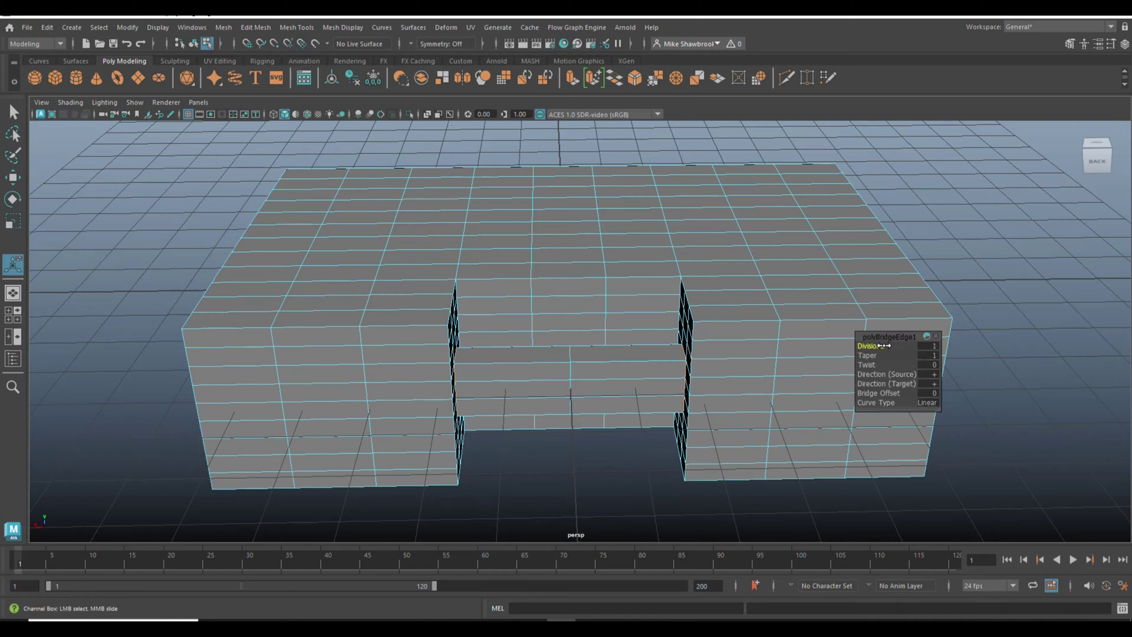
left_click_drag(884, 345, 891, 347)
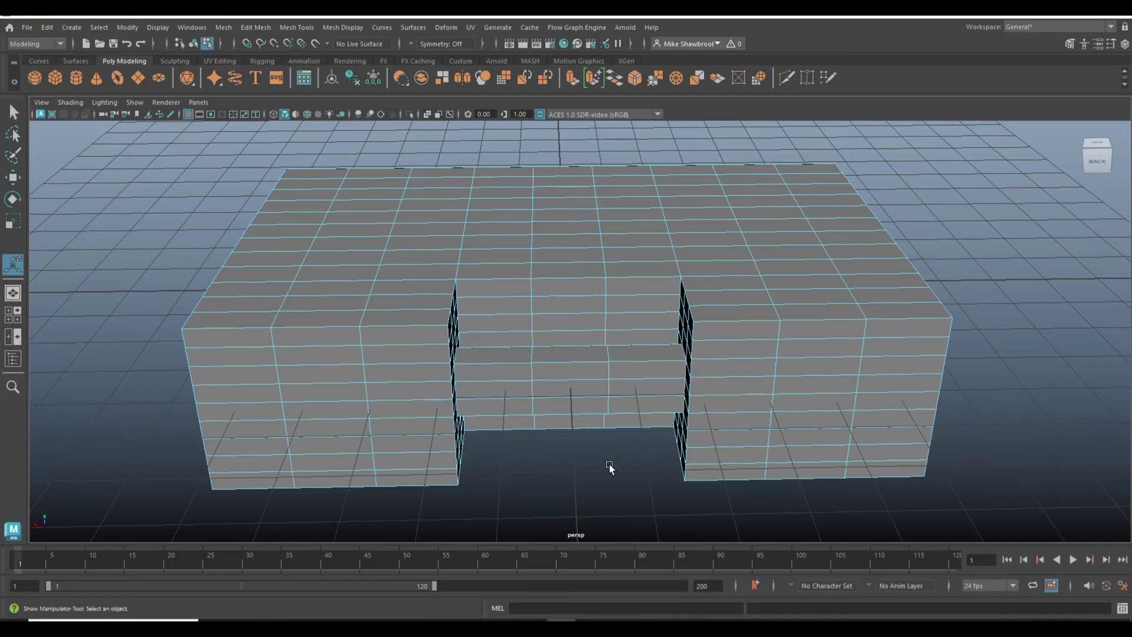
left_click_drag(611, 466, 651, 466, "alt")
scroll(702, 452, "up", 5)
scroll(657, 432, "down", 5)
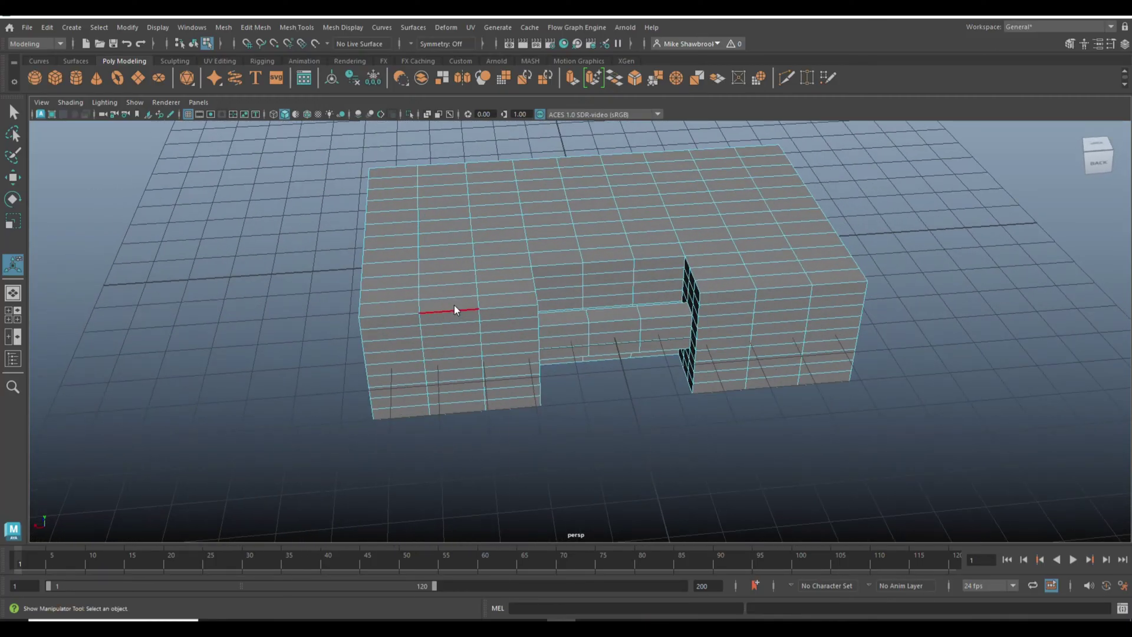
- Extrude the left and right vertical face bands with 0.1 thickness as raised ribs
right_click_drag(454, 310, 457, 317)
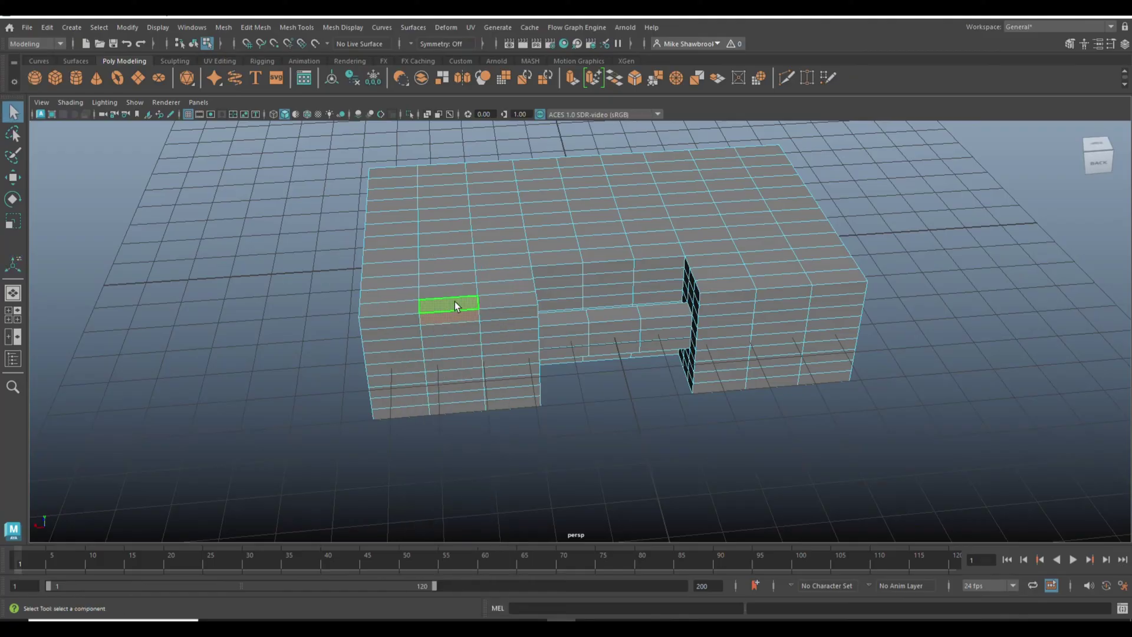
left_click(452, 295)
left_click(451, 292)
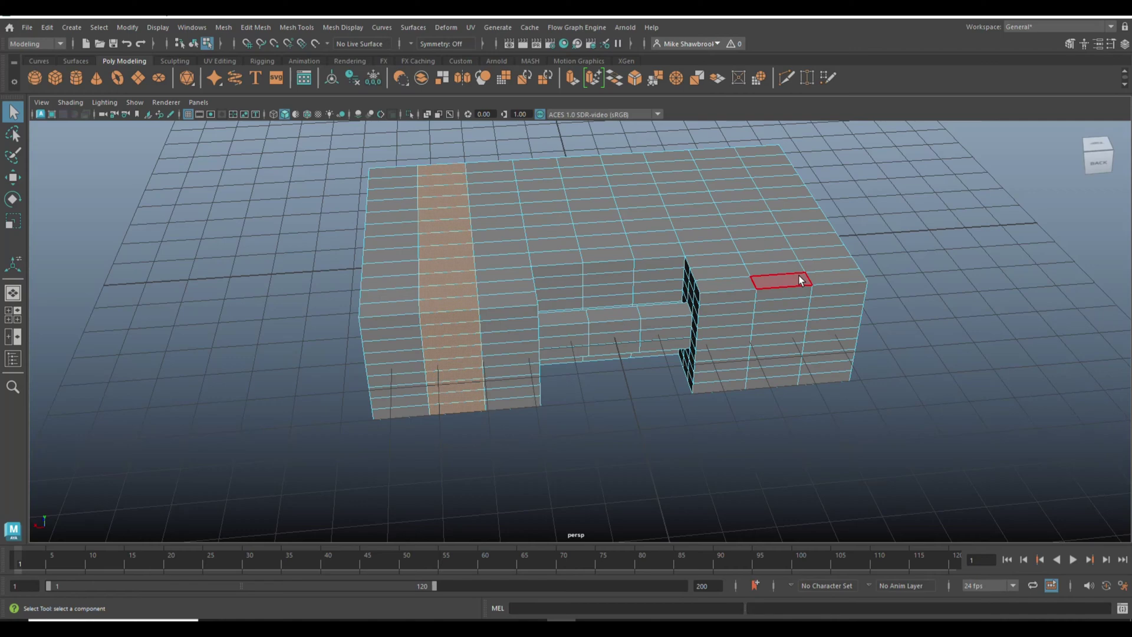
left_click(785, 258)
double_click(782, 256, "shift")
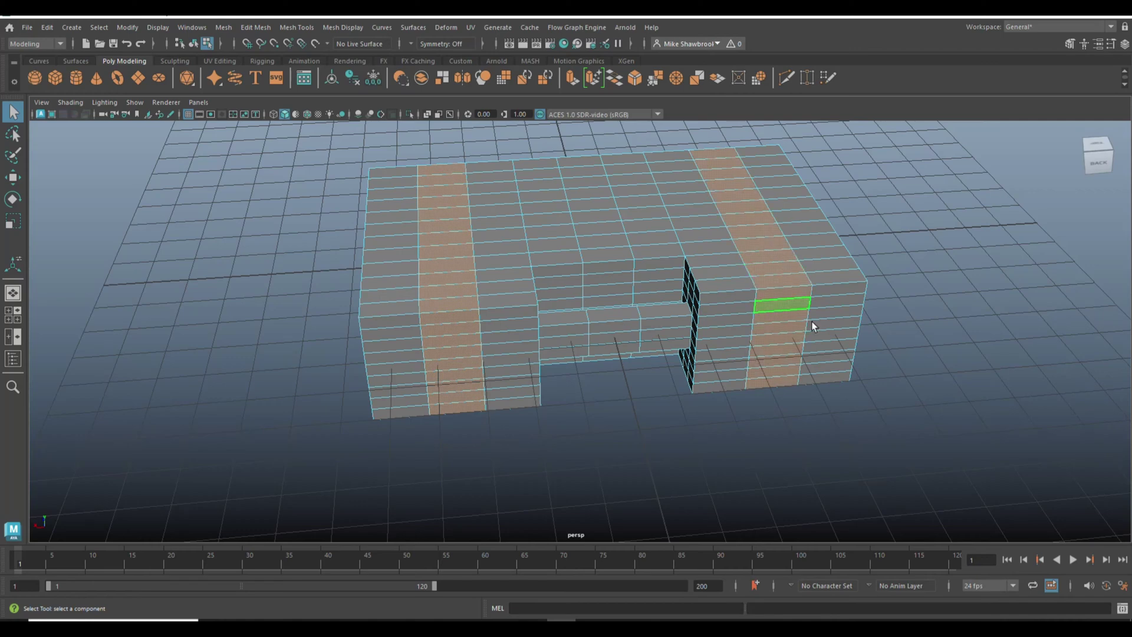
left_click_drag(812, 323, 900, 405, "alt")
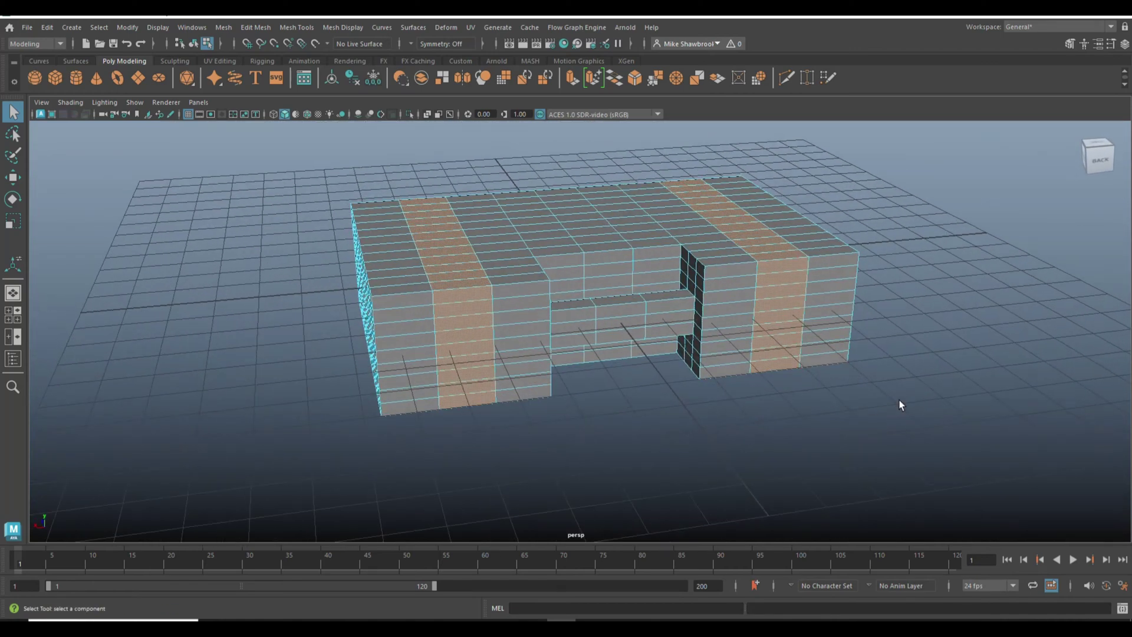
key("ctrl+e")
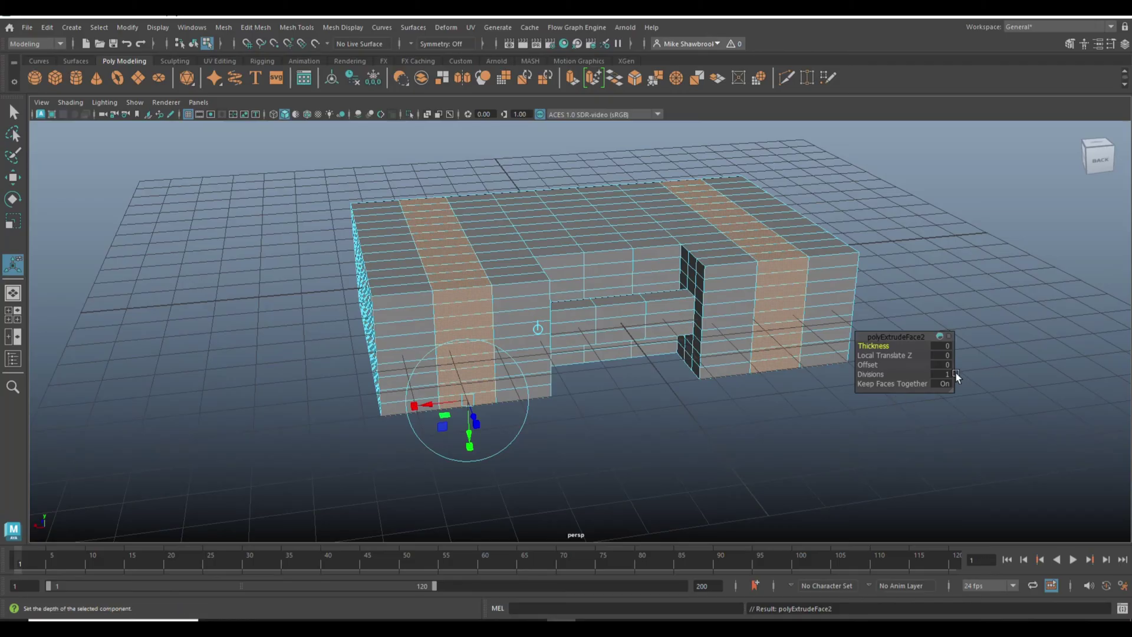
left_click(934, 348)
type("1")
key("Return")
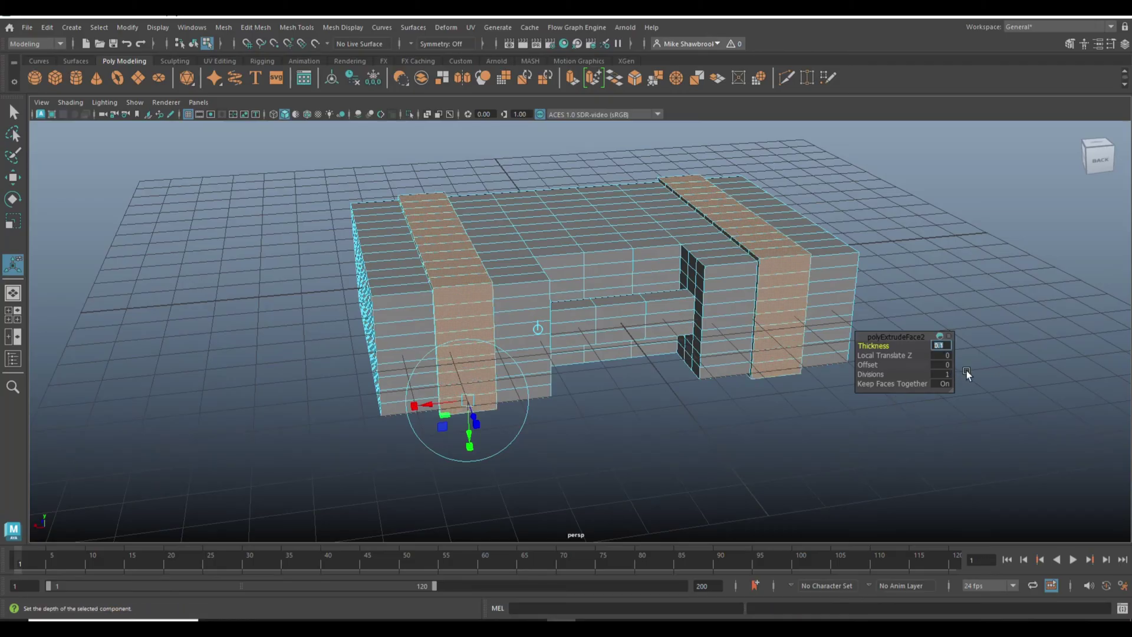
left_click(743, 461)
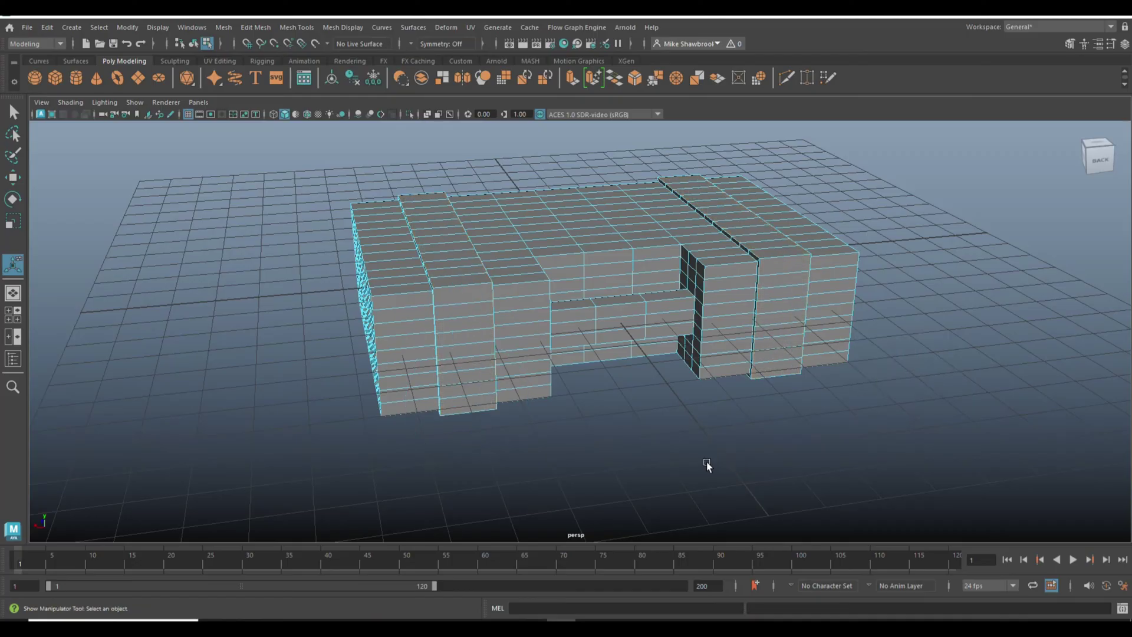
left_click_drag(706, 462, 578, 484, "alt")
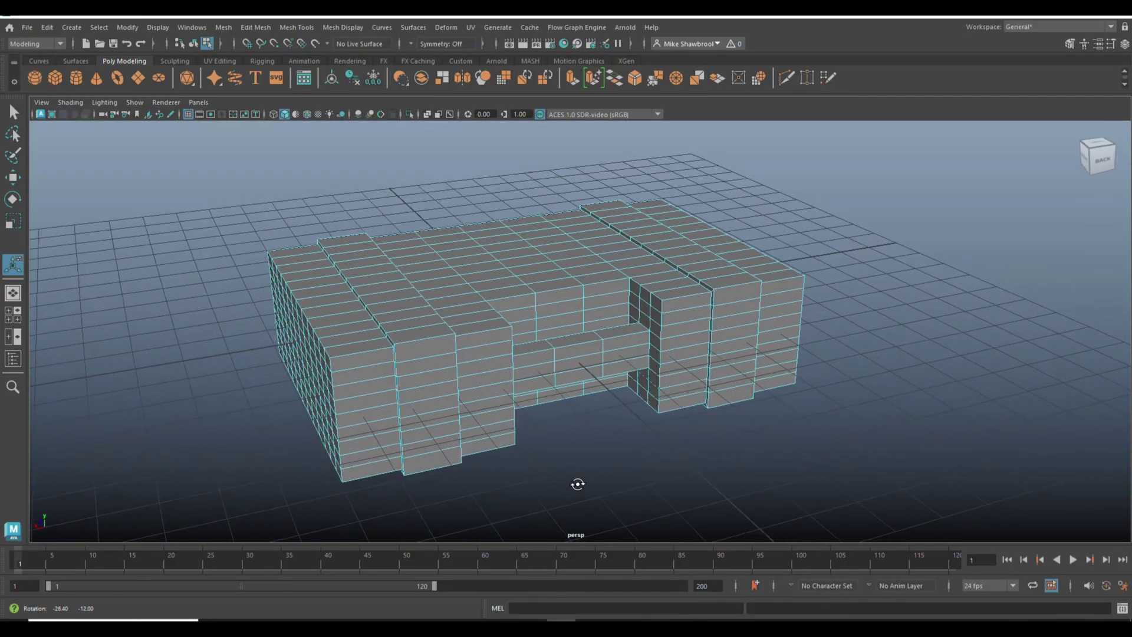
- Move the whole case up along Y so it sits above the grid
right_click_drag(542, 267, 556, 310)
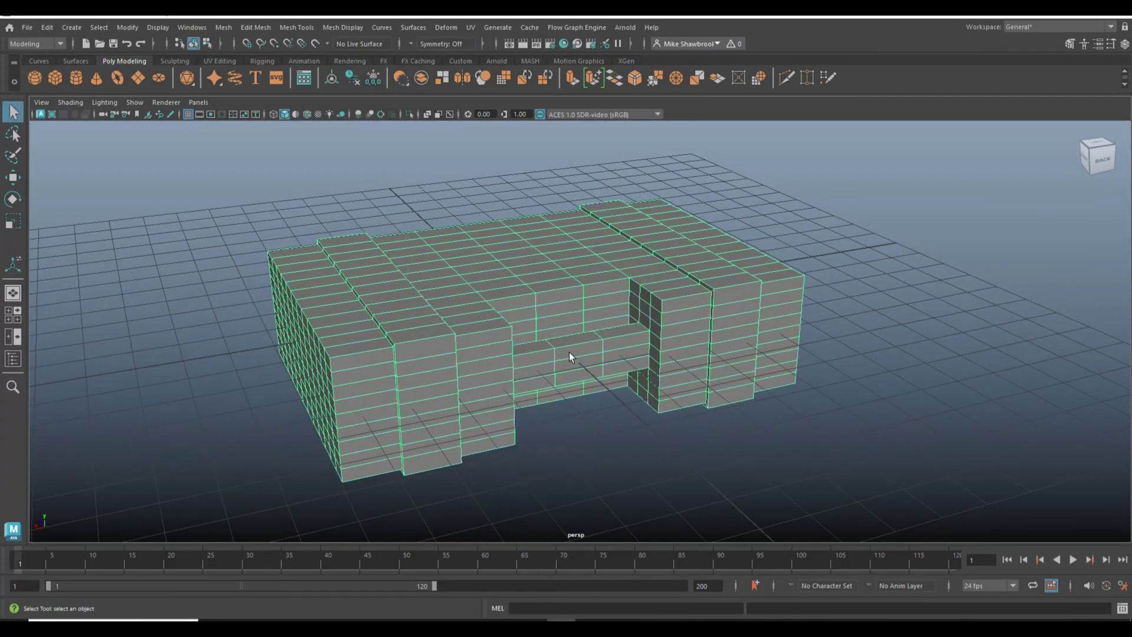
key("w")
left_click_drag(519, 256, 523, 179)
left_click_drag(592, 379, 631, 412, "alt")
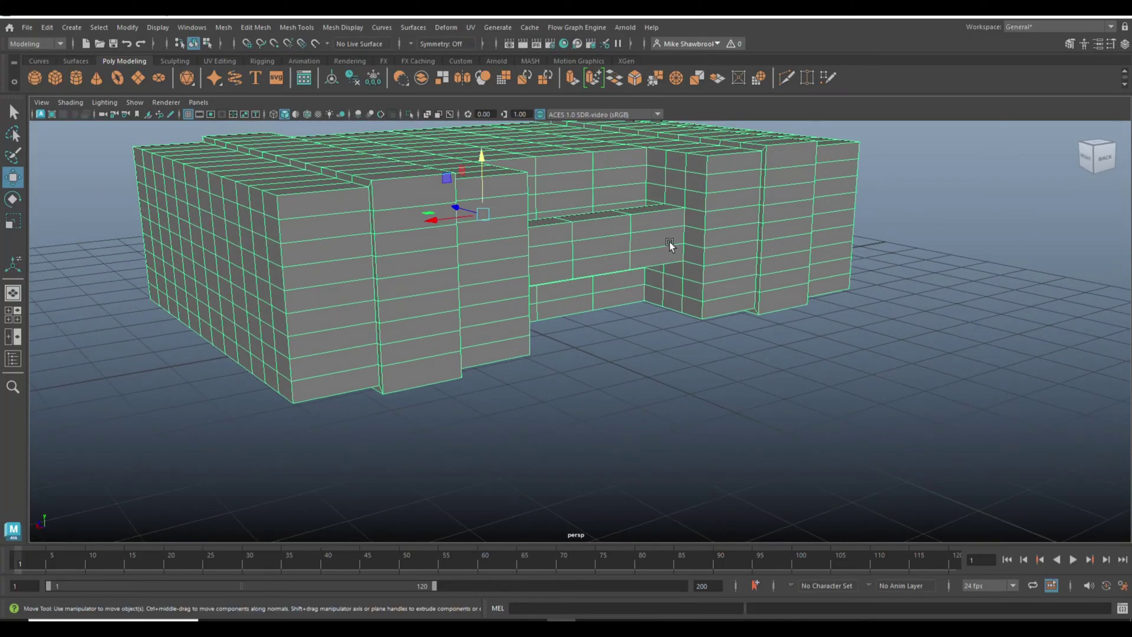
- Extrude the middle horizontal face loop with 0.1 thickness as a raised belt
right_click_drag(670, 242, 672, 273)
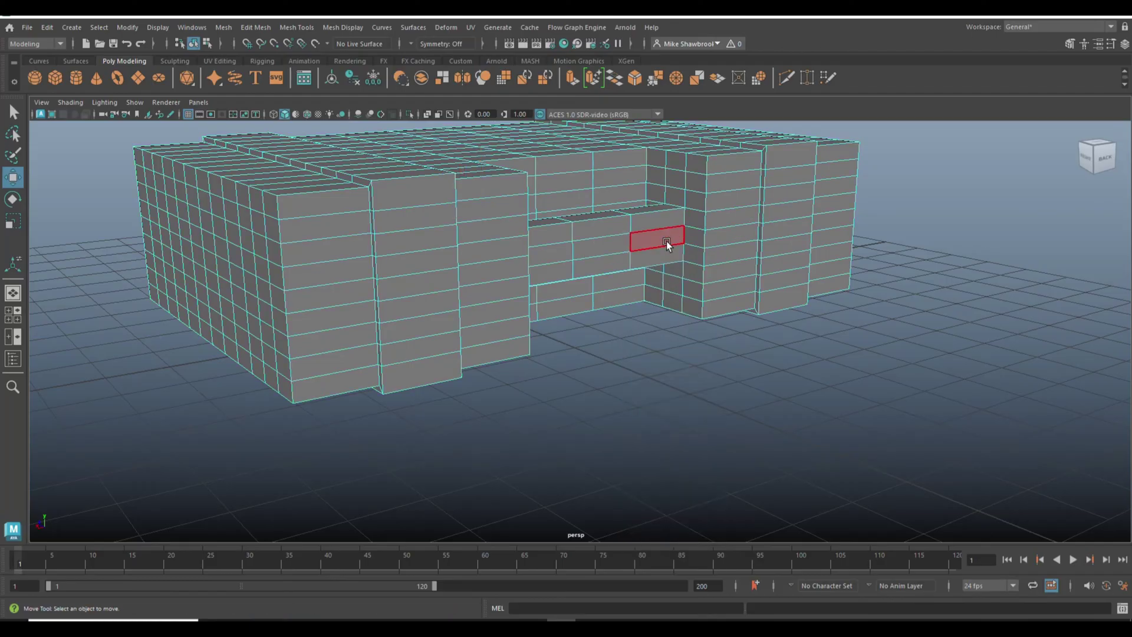
left_click(666, 241)
double_click(593, 250, "shift")
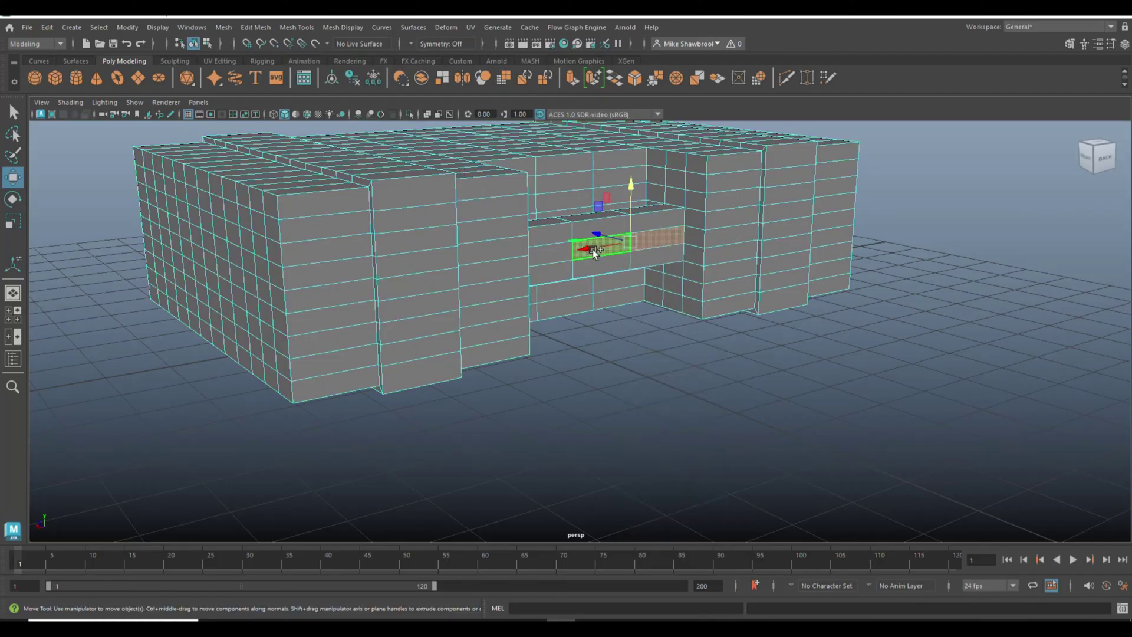
left_click_drag(593, 249, 654, 429, "alt")
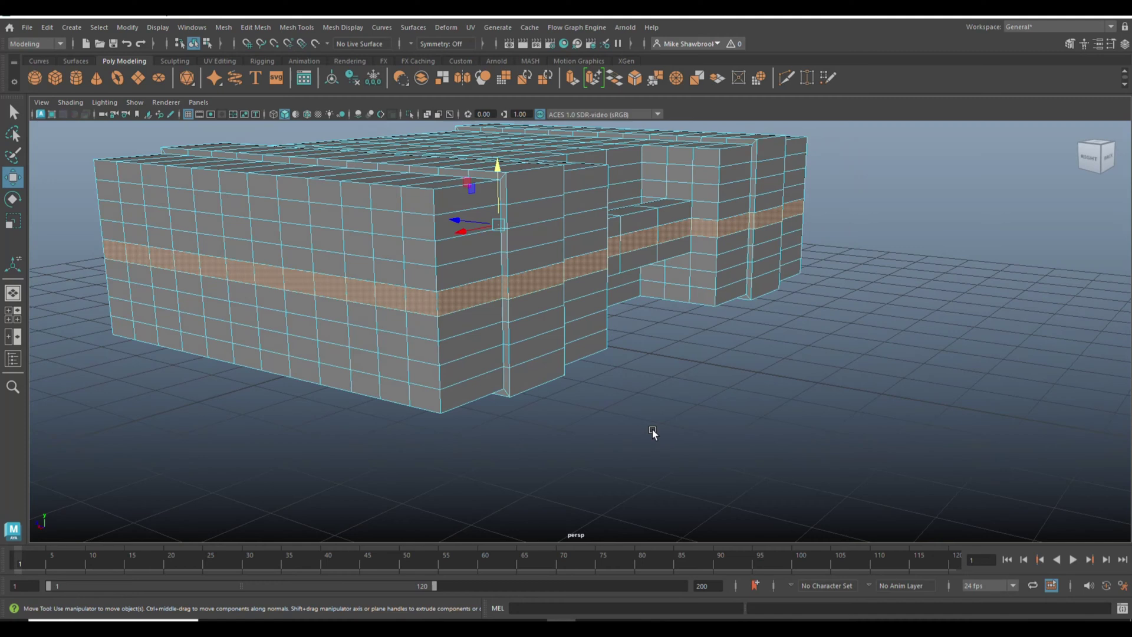
key("ctrl+e")
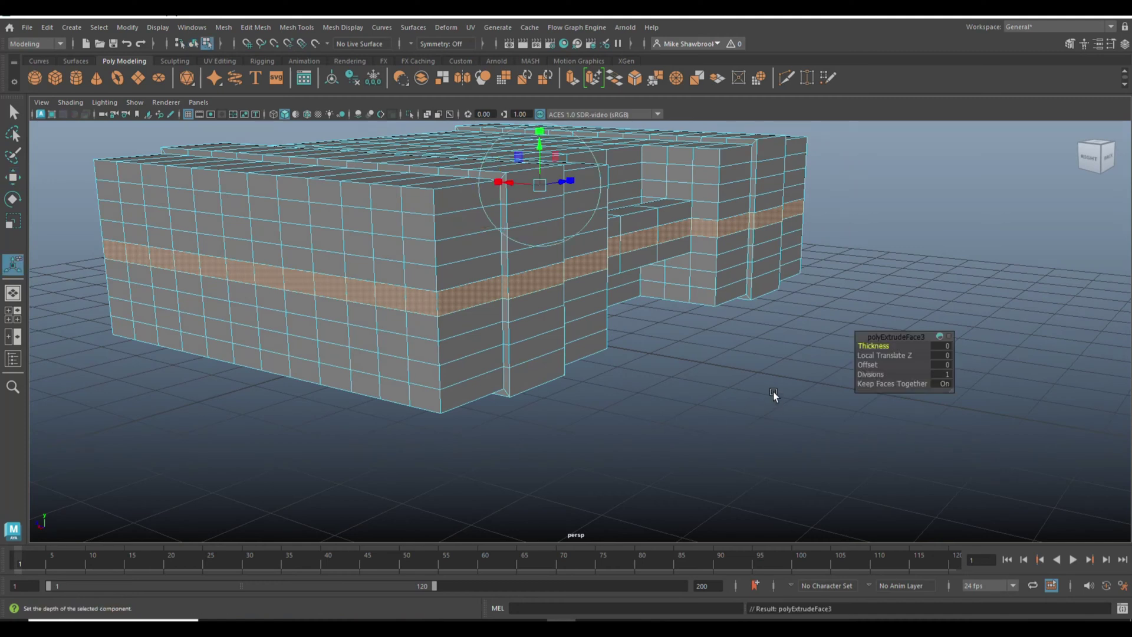
left_click(943, 347)
type("0.1")
key("Return")
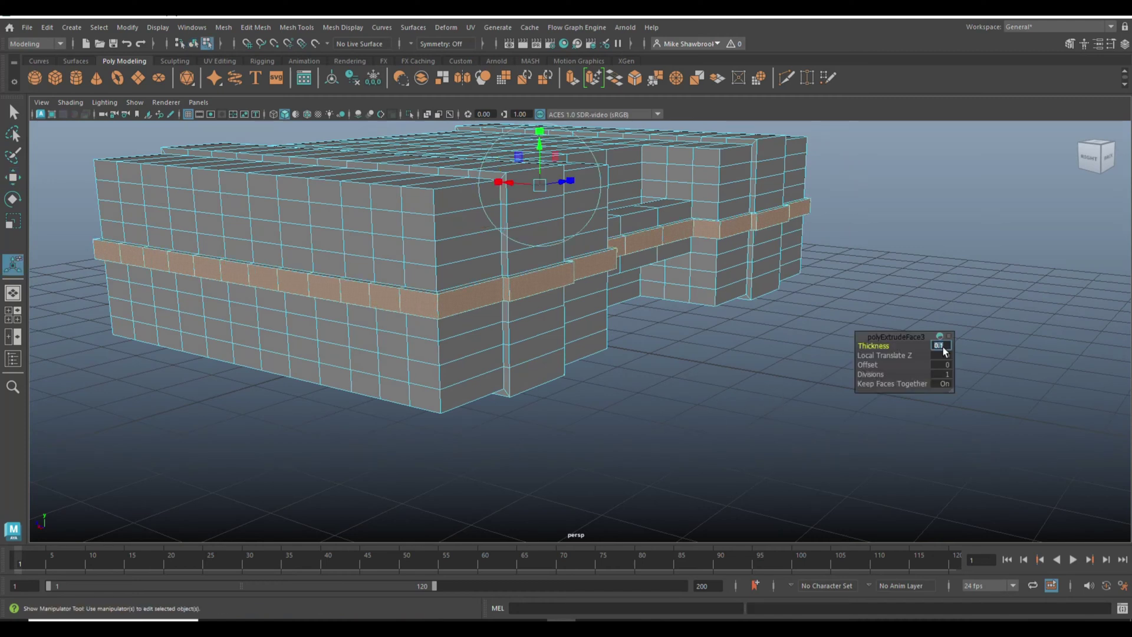
left_click(673, 411)
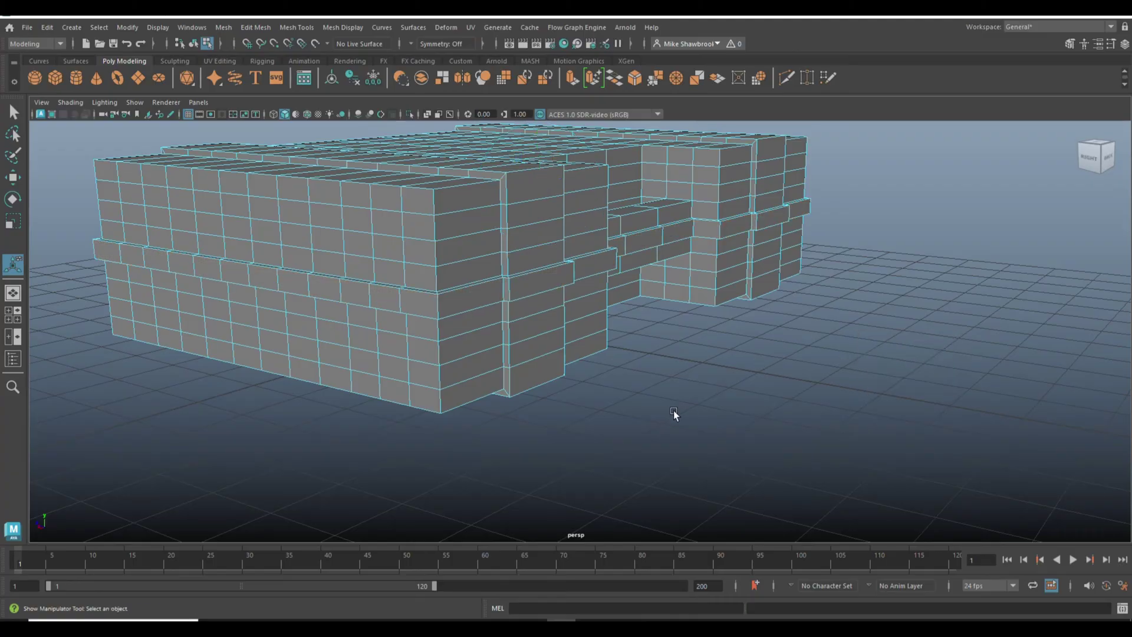
left_click_drag(684, 416, 583, 425, "alt")
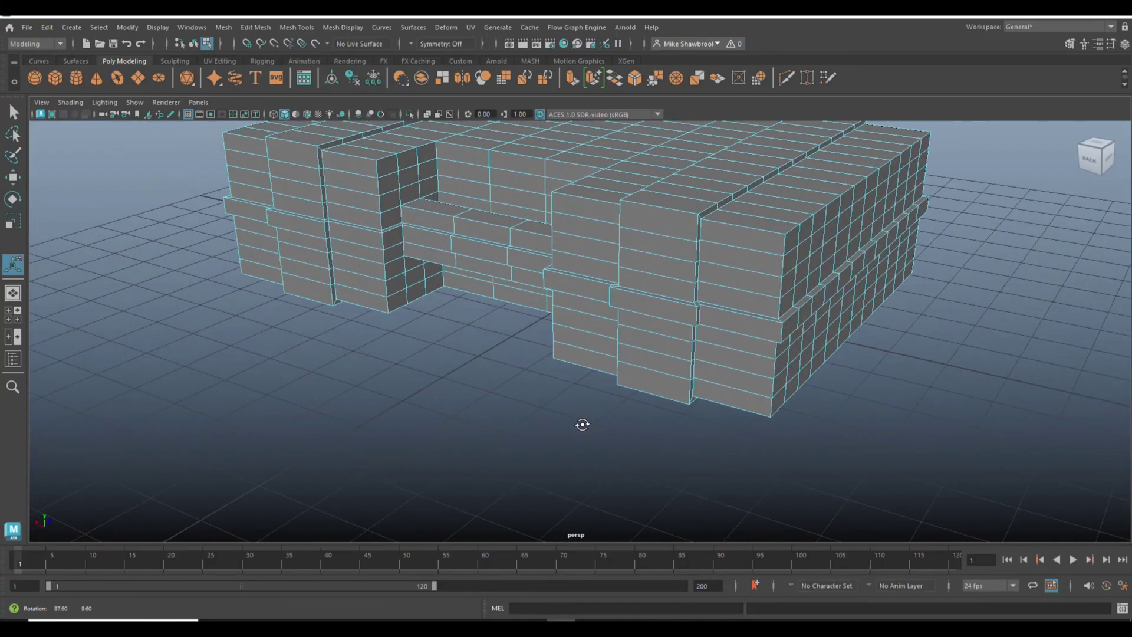
- Delete two faces on the upper front wall, leaving two small square holes
scroll(578, 430, "down", 2)
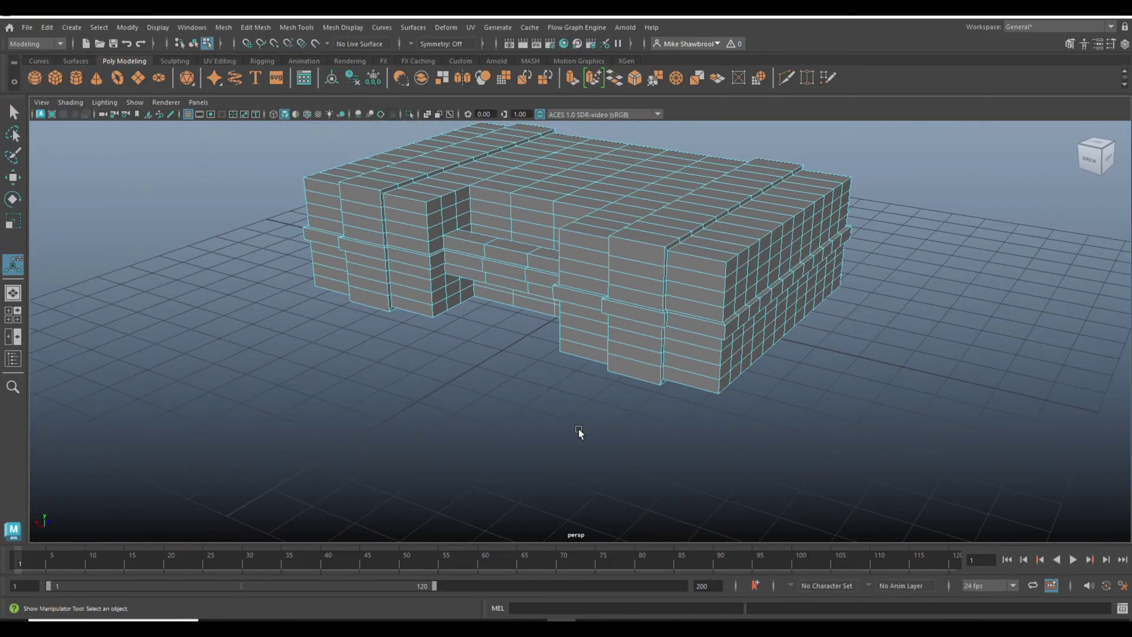
left_click_drag(660, 467, 619, 476, "alt")
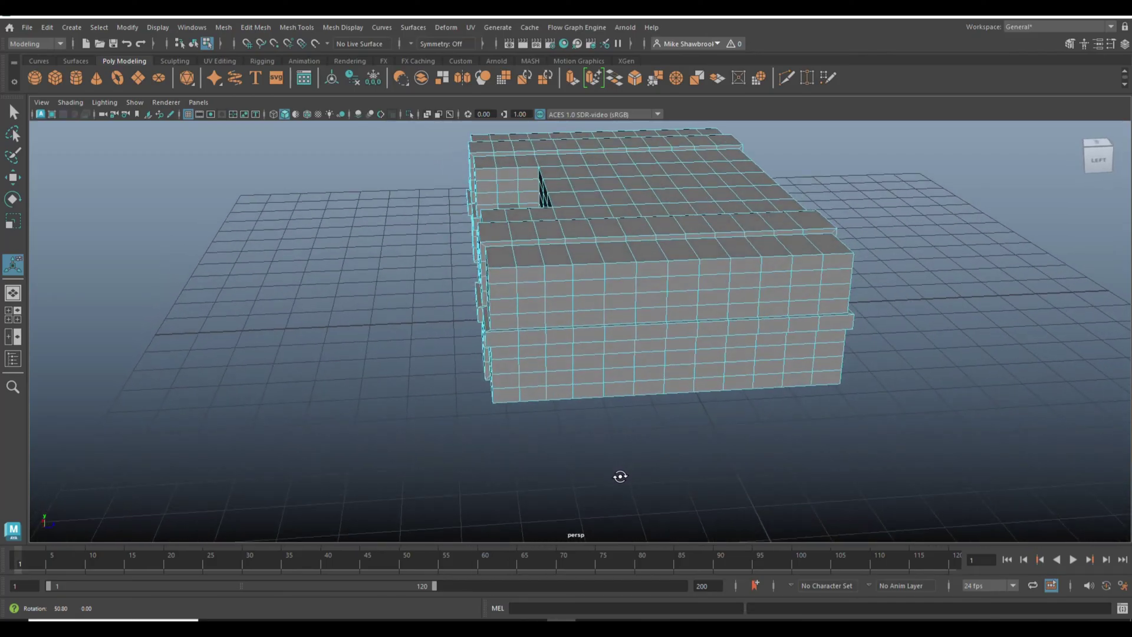
scroll(619, 476, "up", 2)
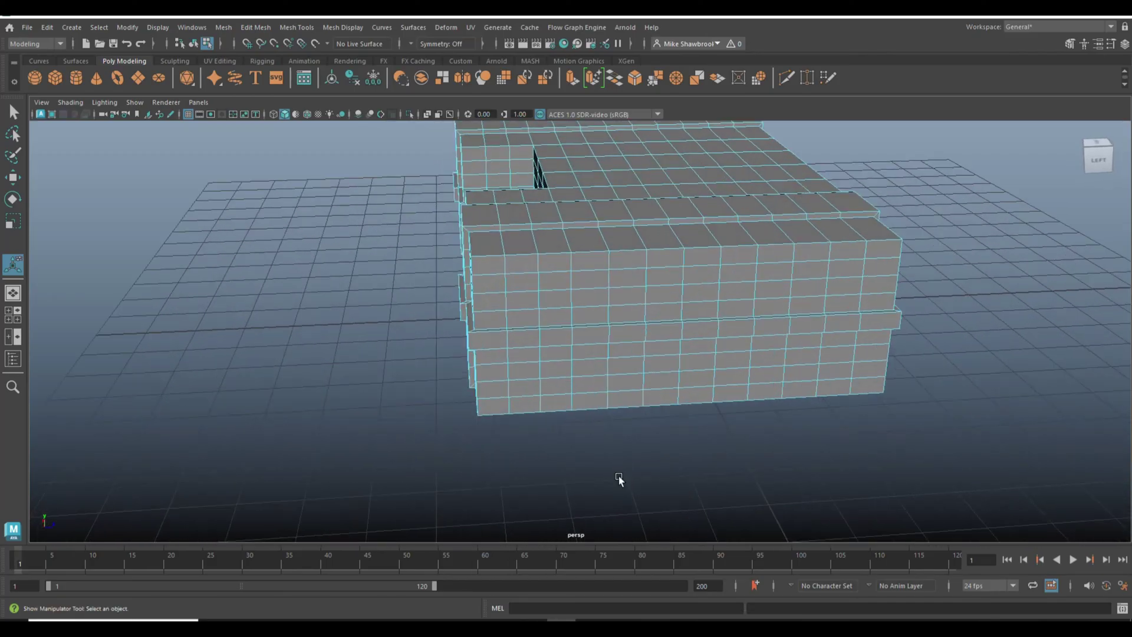
left_click(588, 298, "shift")
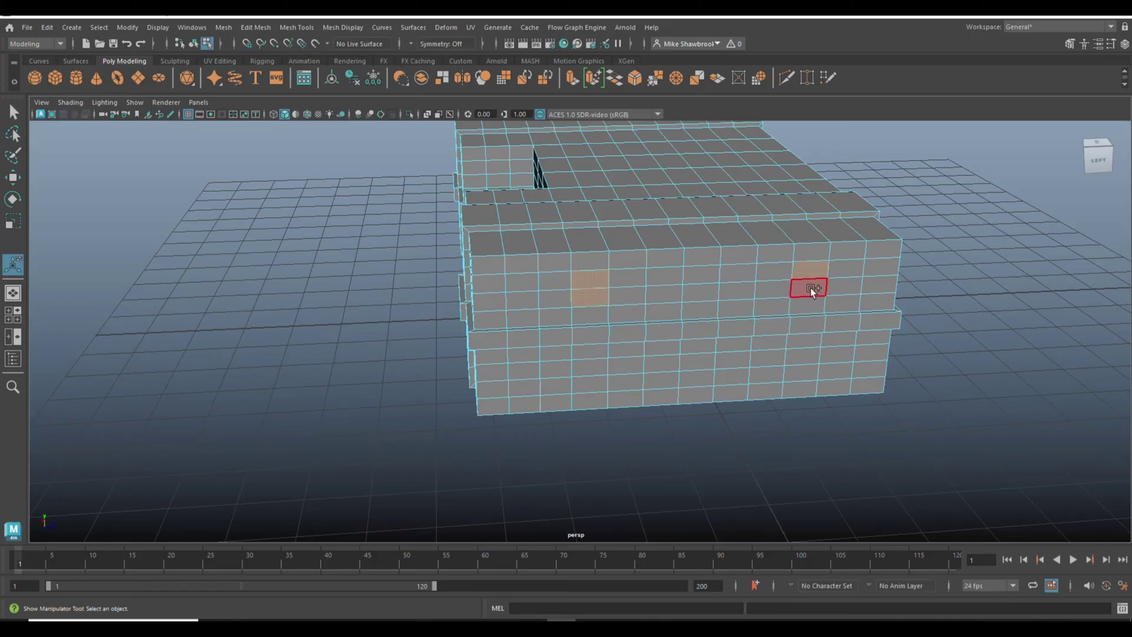
key("Delete")
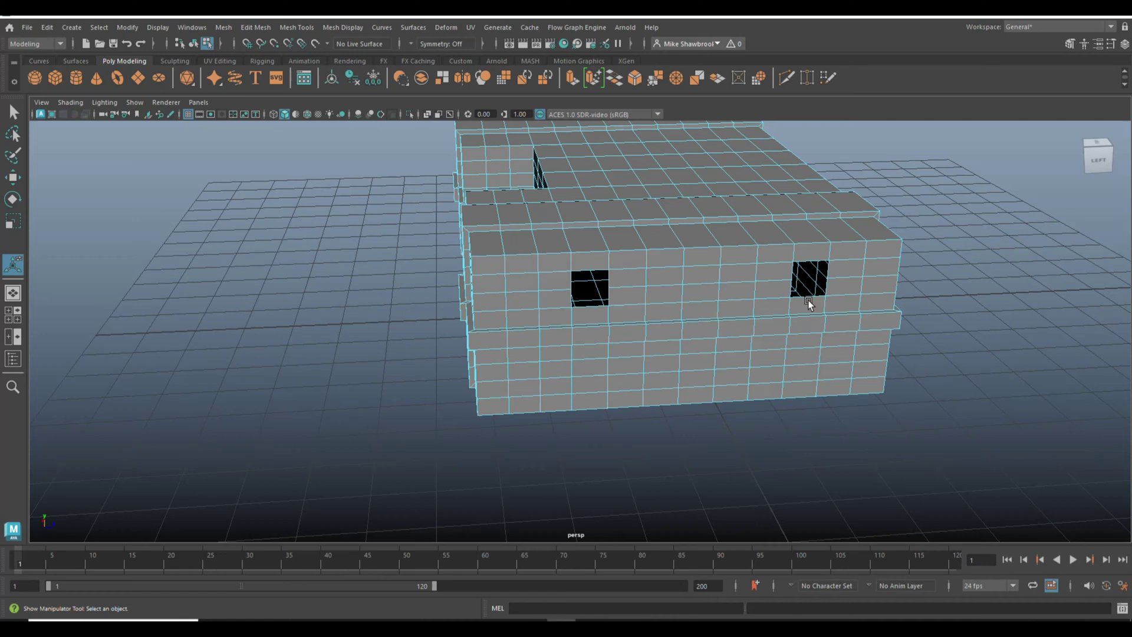
right_click_drag(589, 271, 590, 265)
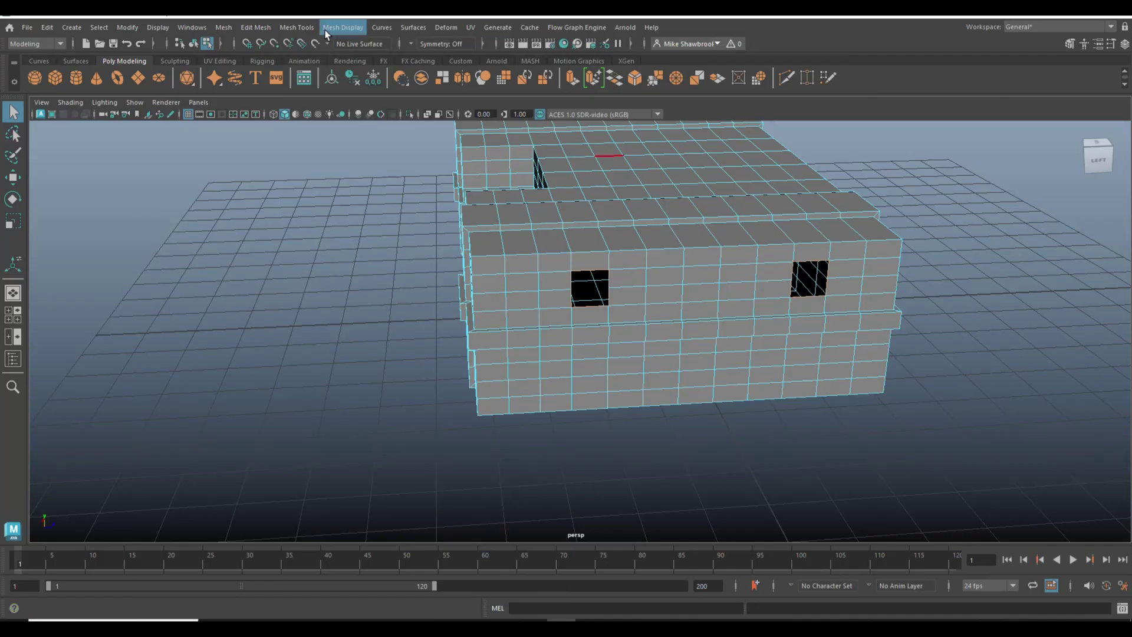
- Bridge the two square holes into a smooth curved handle, entering 6 in Bridge Options
left_click(296, 27)
mouse_move(220, 28)
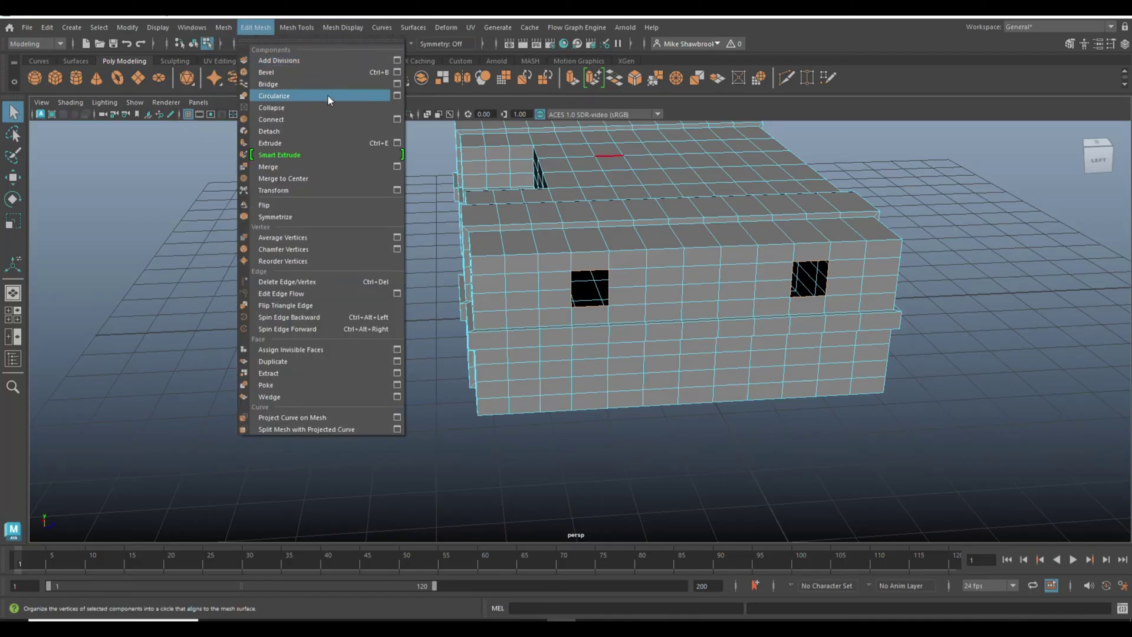
left_click(393, 85)
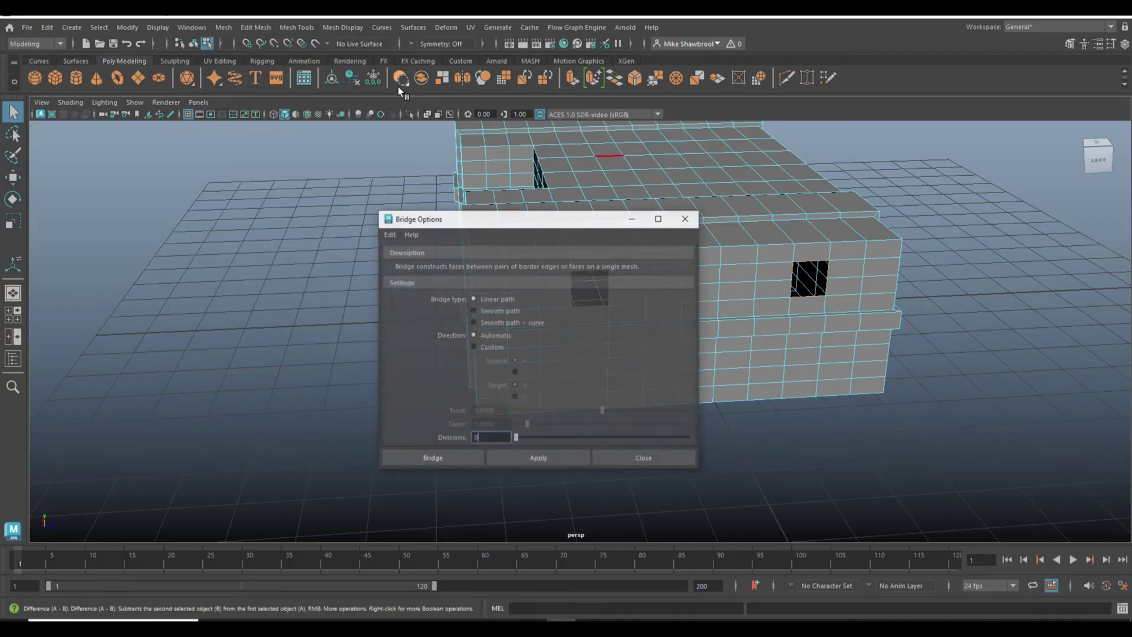
left_click(473, 323)
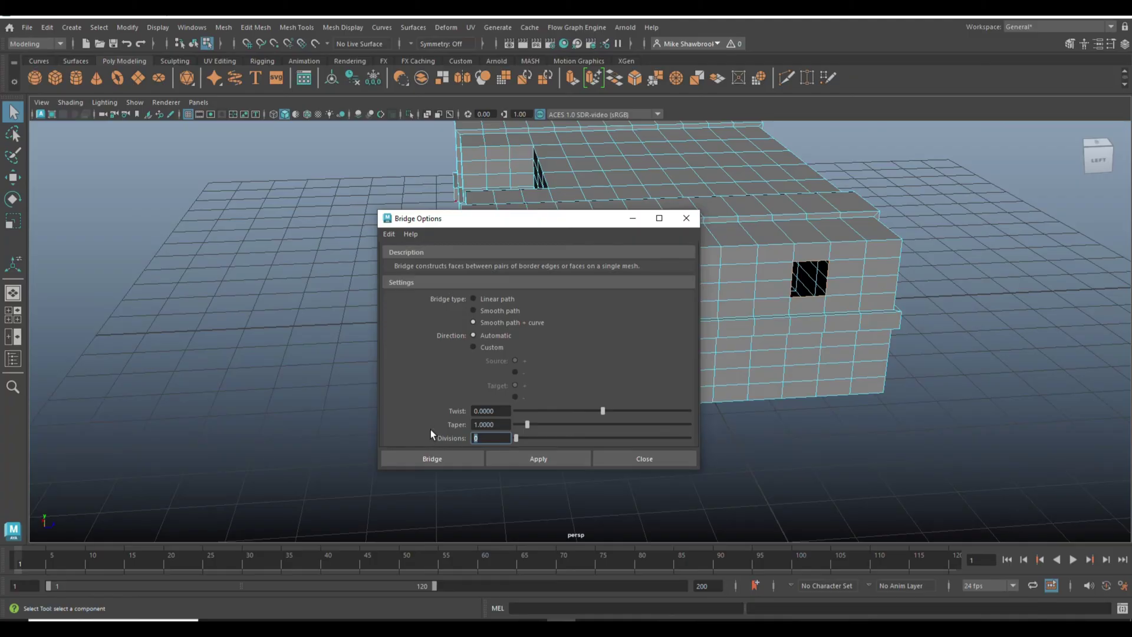
type("6")
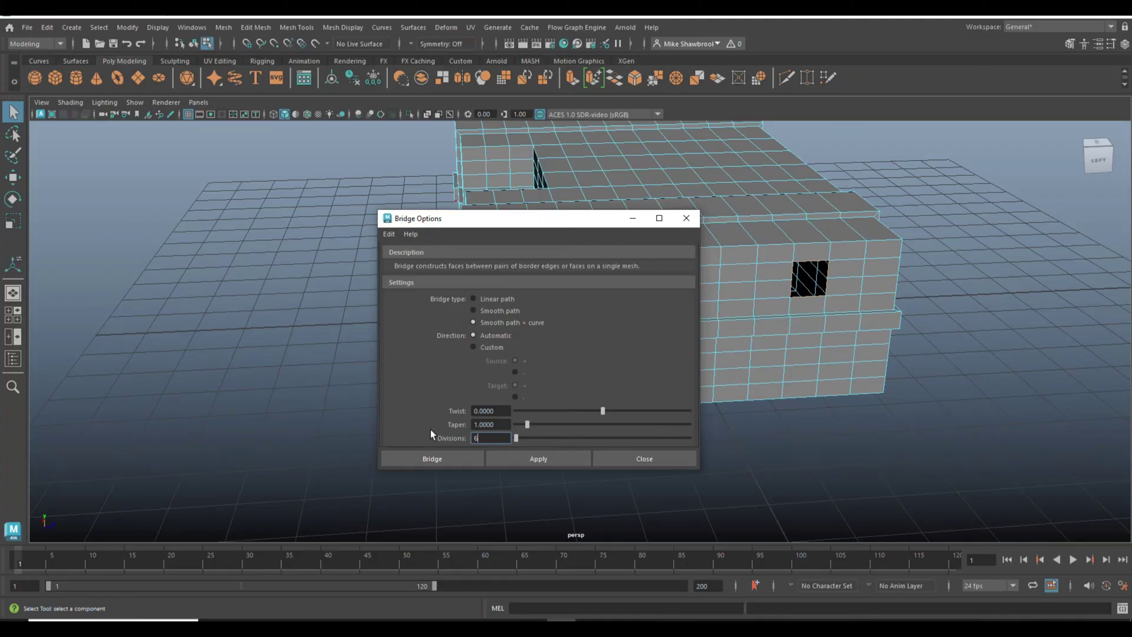
left_click(454, 457)
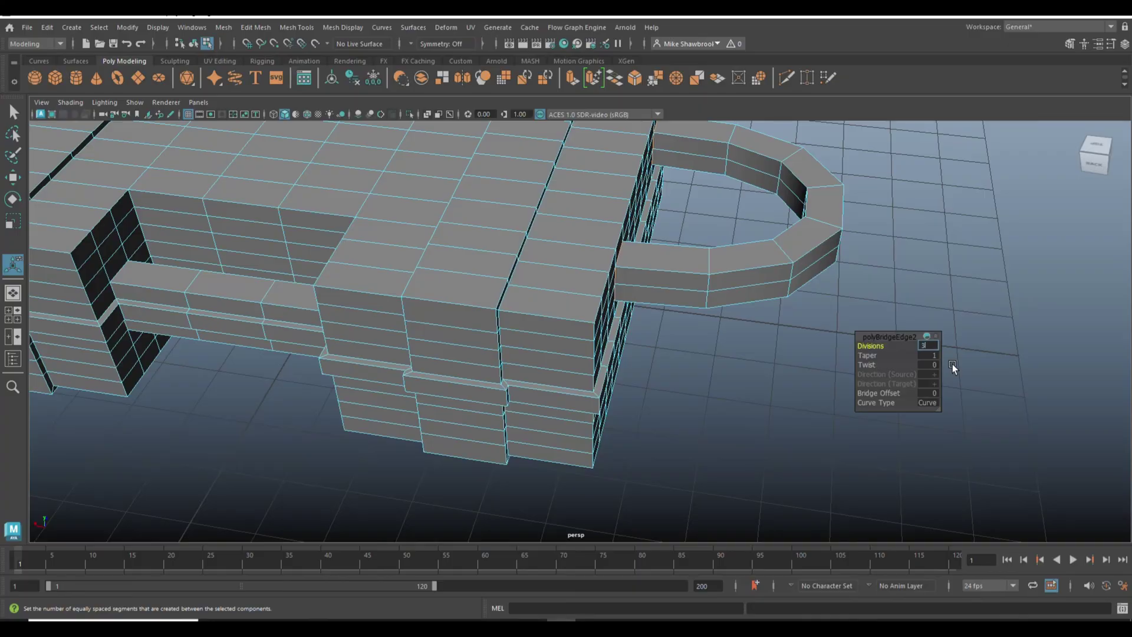
- Change the handle bridge divisions to 3, then down to 2
type("3")
key("Return")
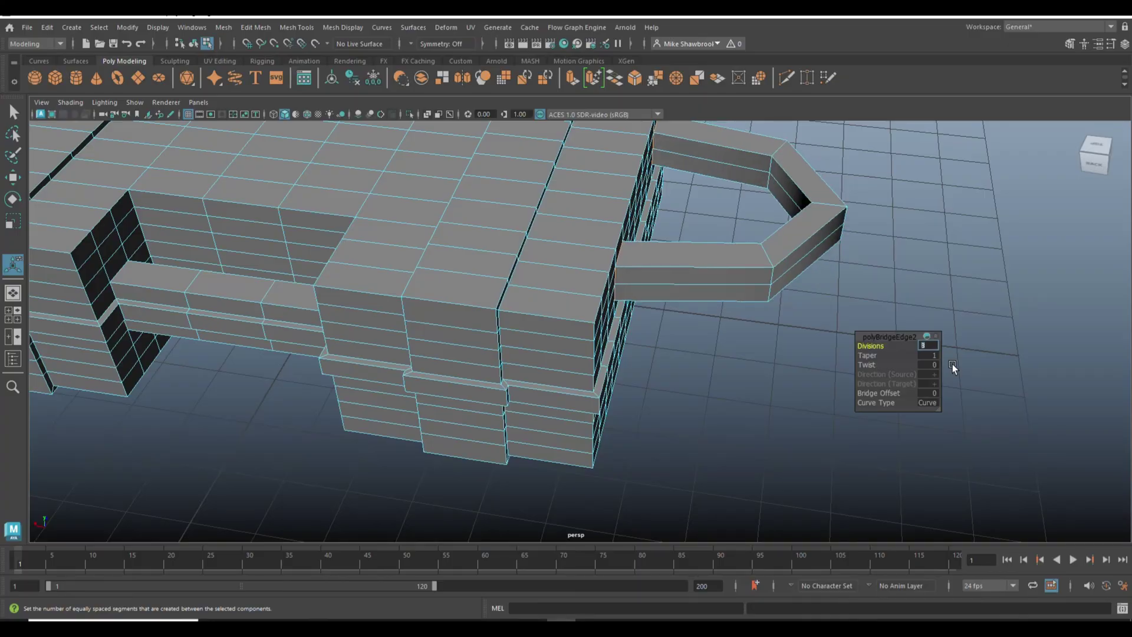
type("2")
key("Return")
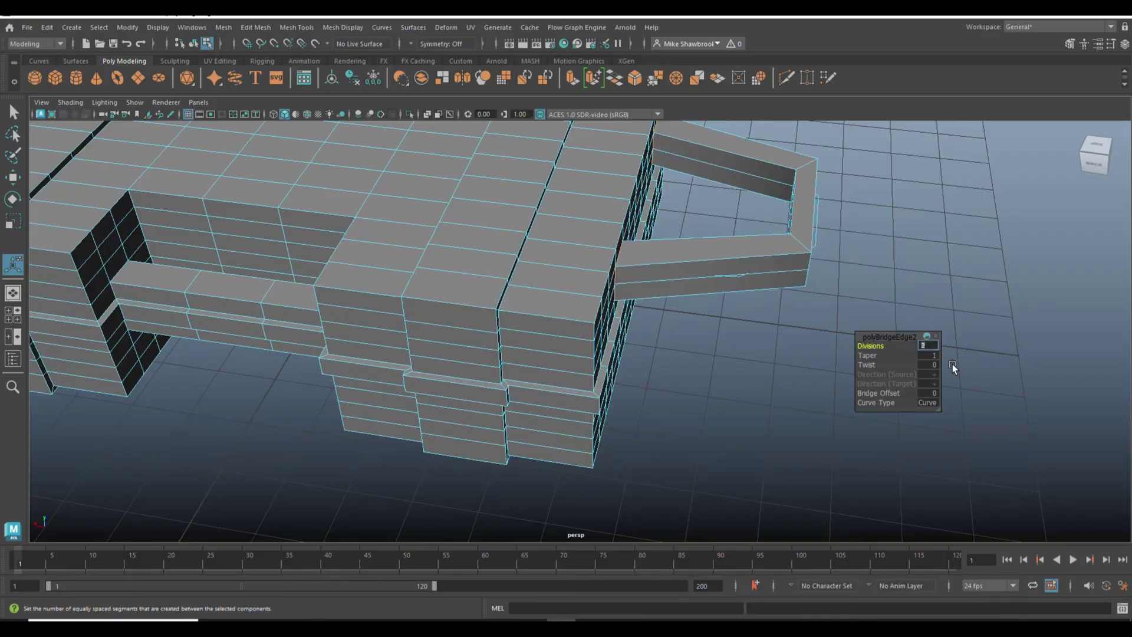
left_click_drag(743, 397, 717, 362, "alt")
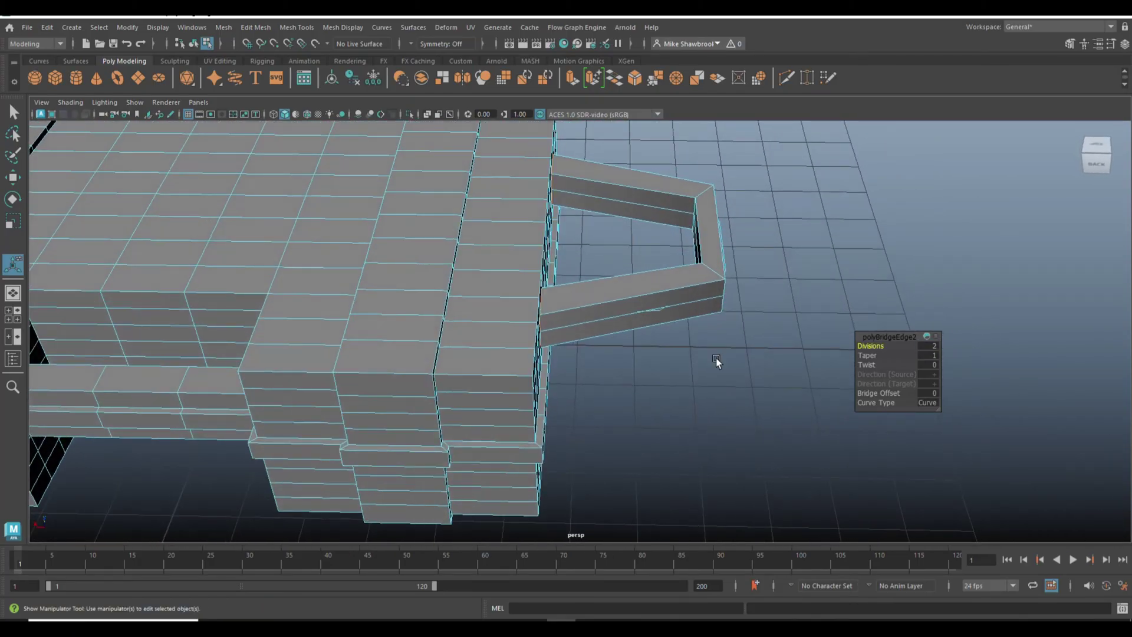
- Move the bridged handle's outer end vertices left along X so the handle sits close to the case
right_click(691, 194)
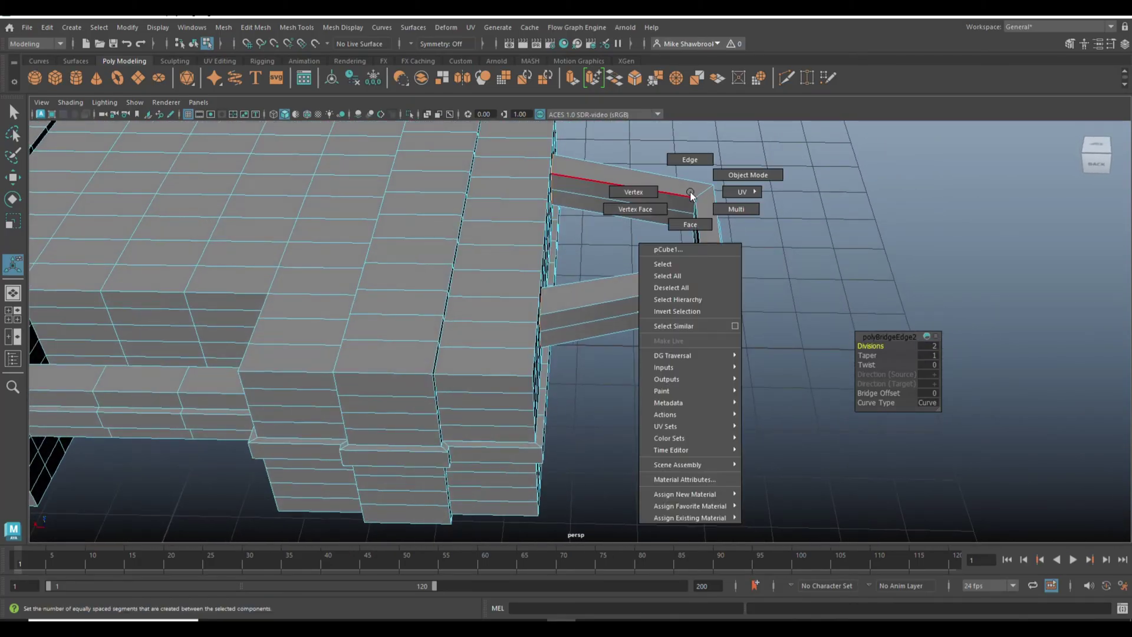
left_click(648, 193)
left_click_drag(767, 346, 663, 151)
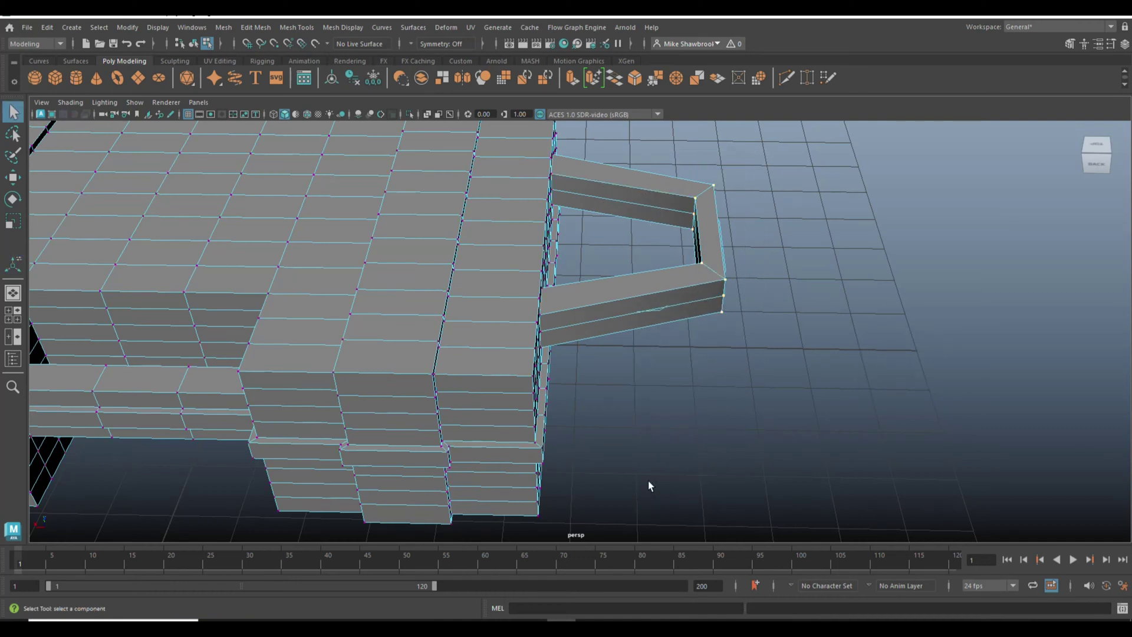
key("w")
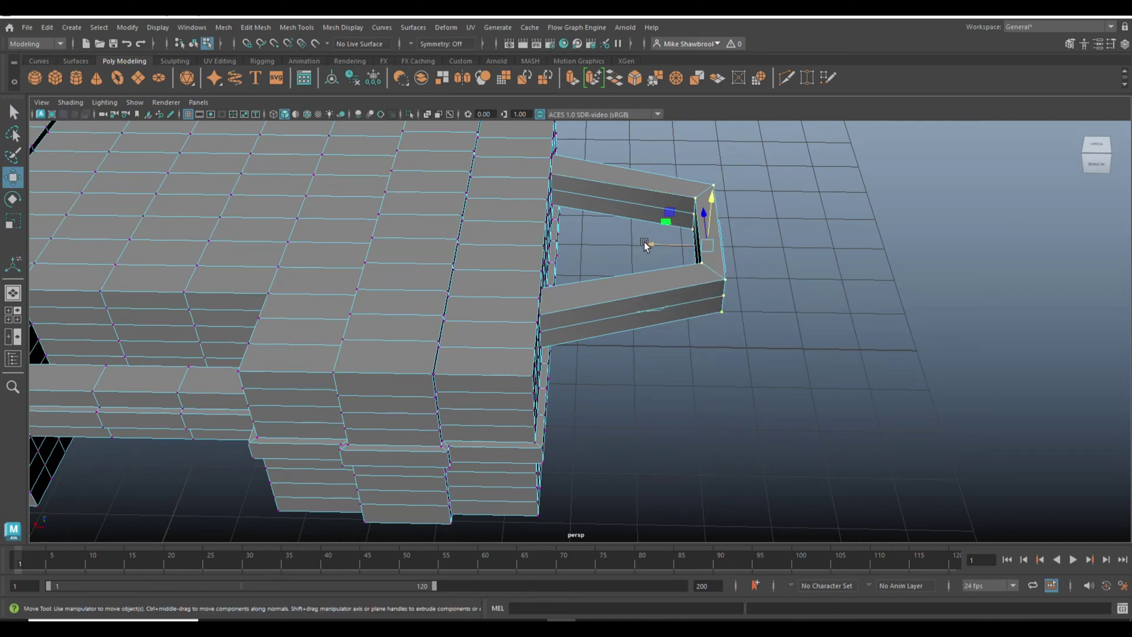
left_click_drag(646, 245, 531, 256)
left_click(694, 409)
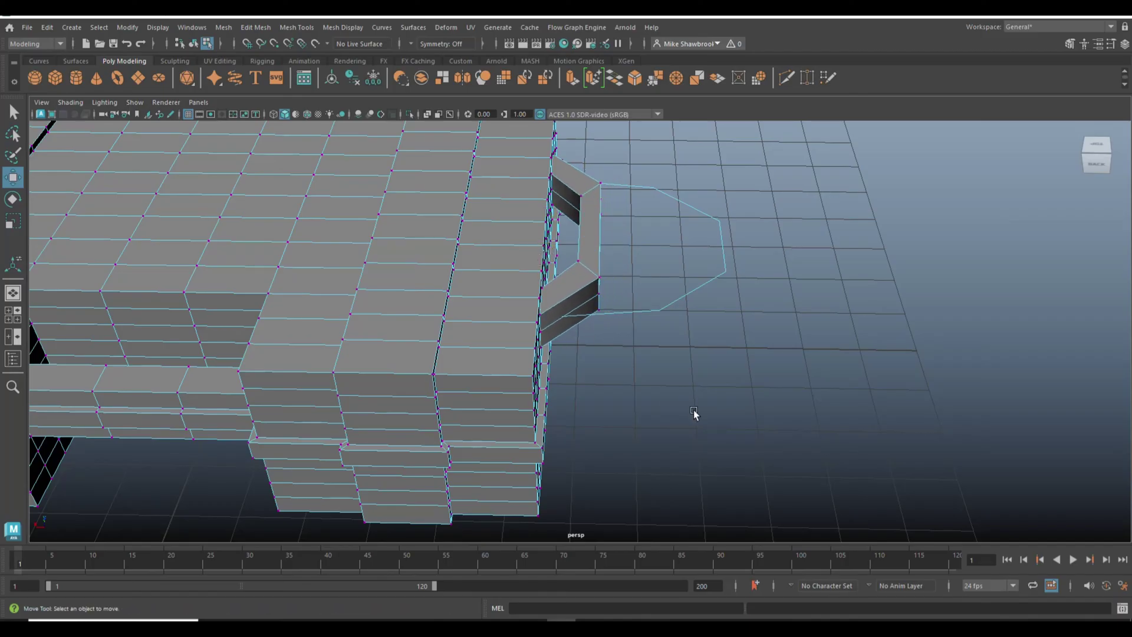
mouse_move(694, 409)
left_mouse_down("alt")
mouse_move(720, 448)
mouse_move(693, 421)
left_mouse_up("alt")
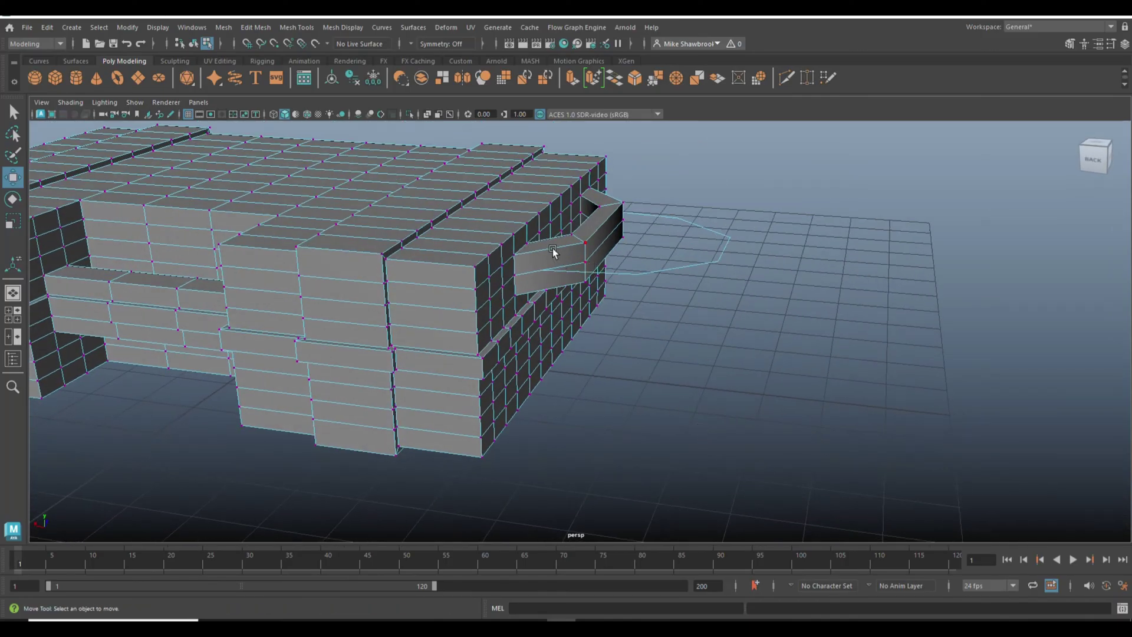
right_click_drag(556, 252, 586, 236)
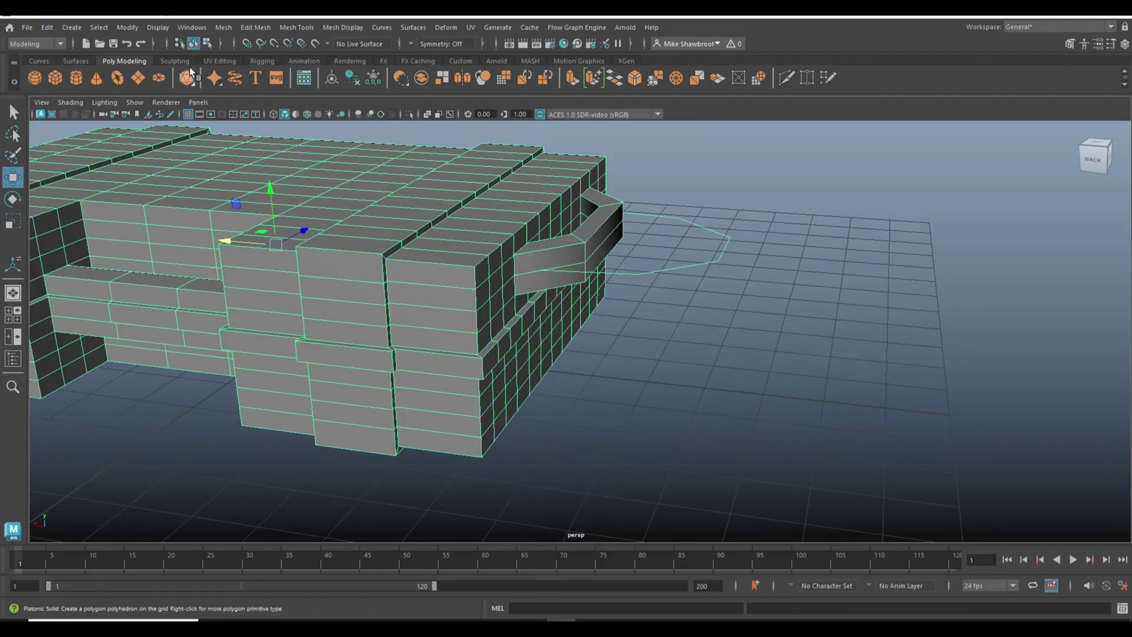
- Delete the case mesh's construction history with Edit > Delete by Type > History
left_click(47, 27)
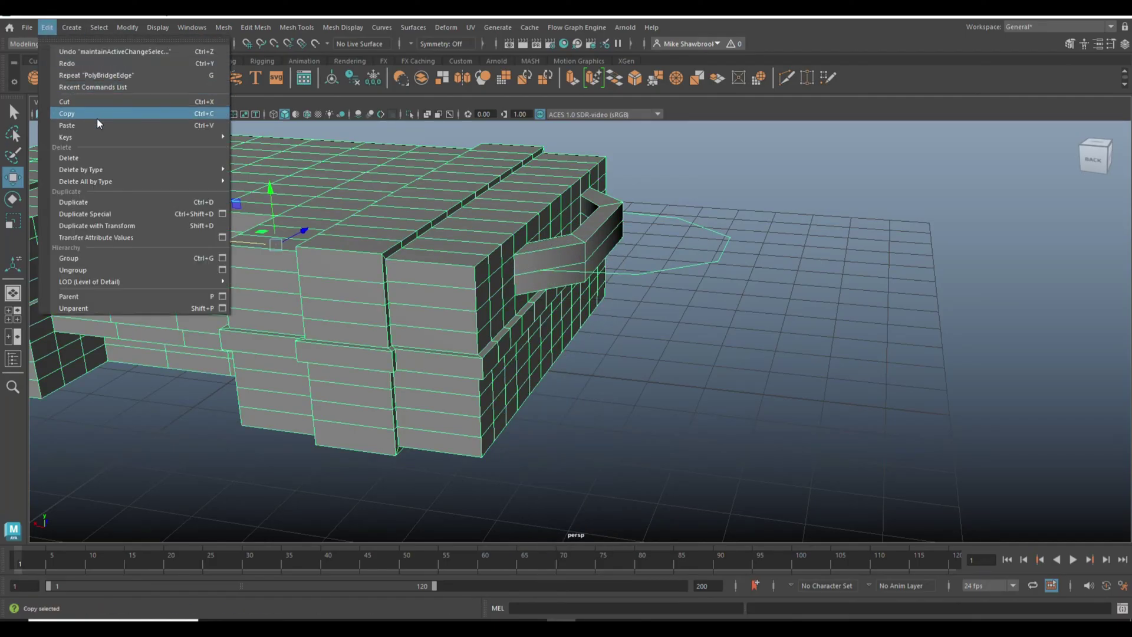
mouse_move(100, 169)
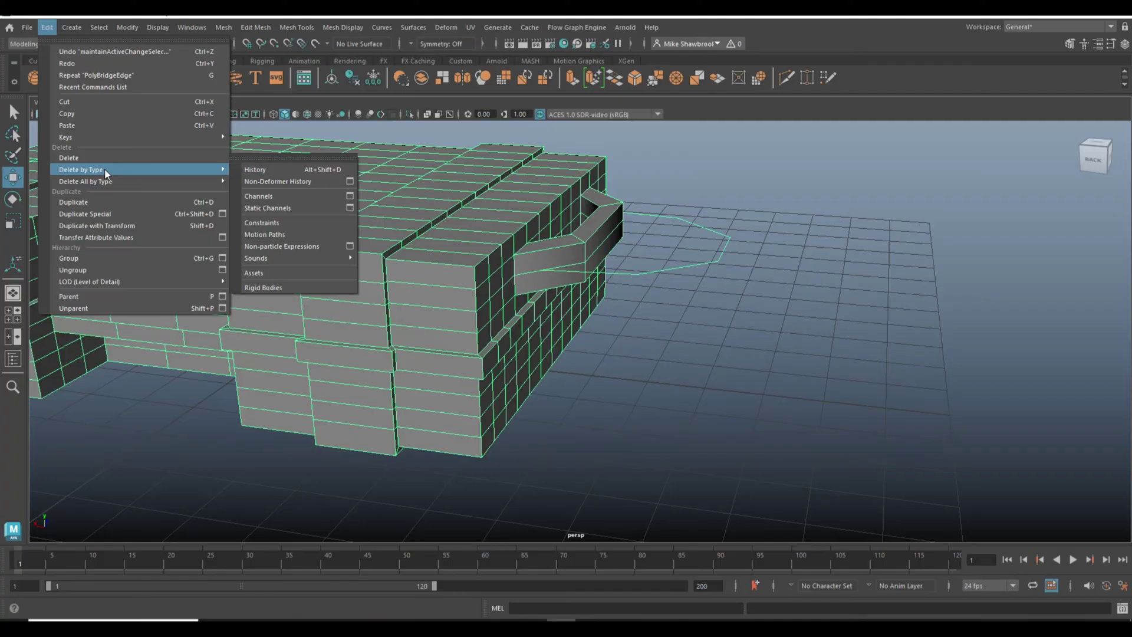
left_click(282, 170)
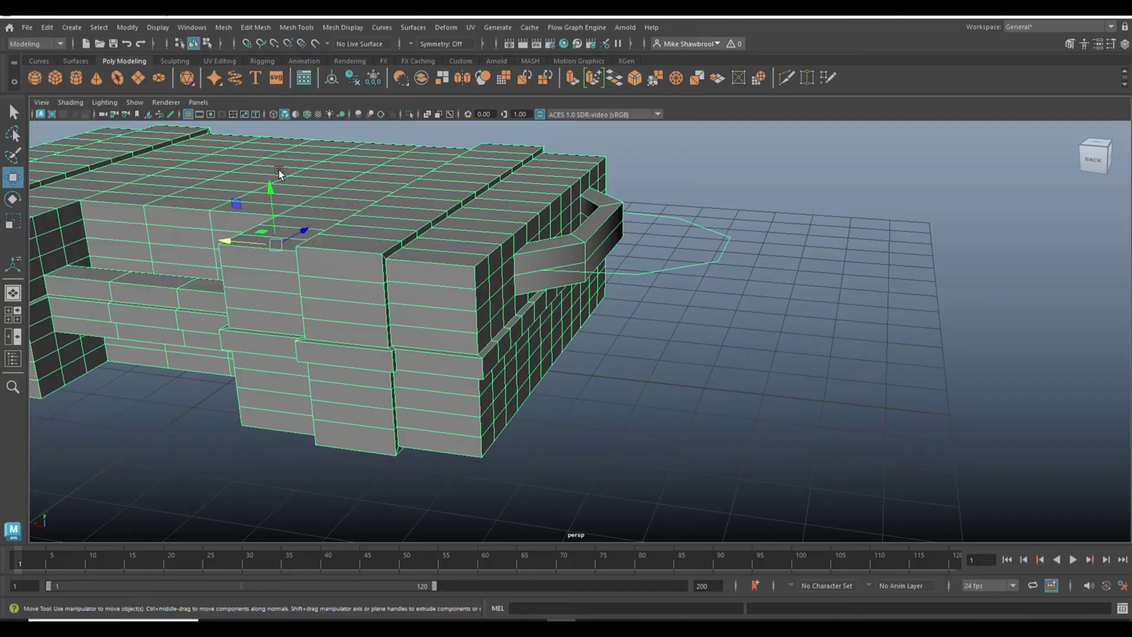
- Delete the leftover blue curve beside the handle
left_click(699, 268)
left_click(678, 230)
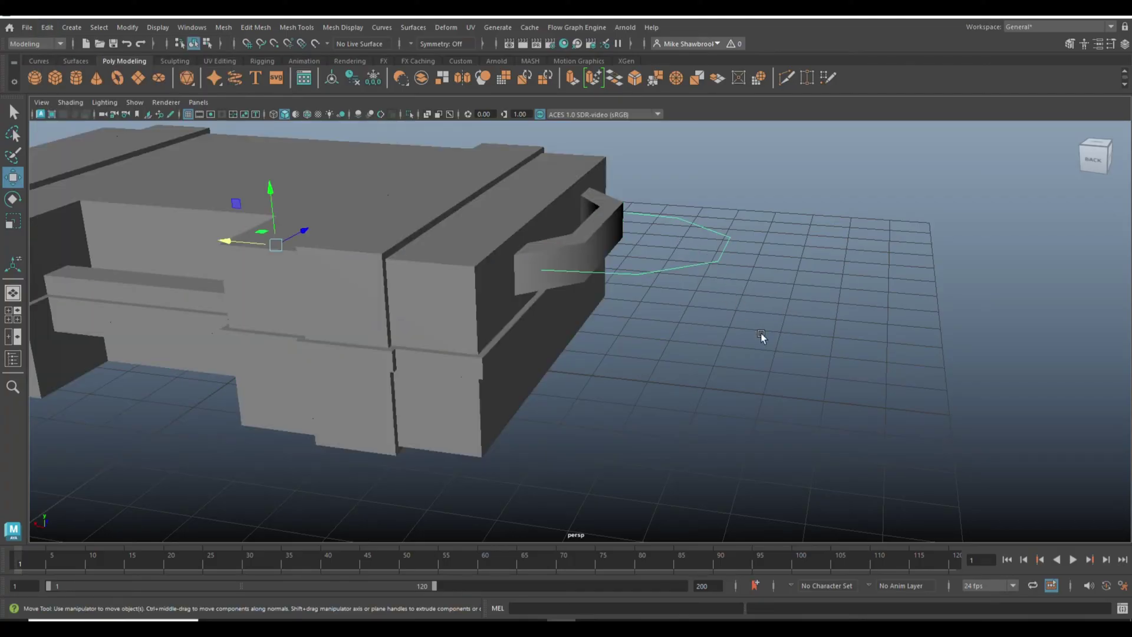
key("Delete")
left_click_drag(752, 345, 578, 349, "alt")
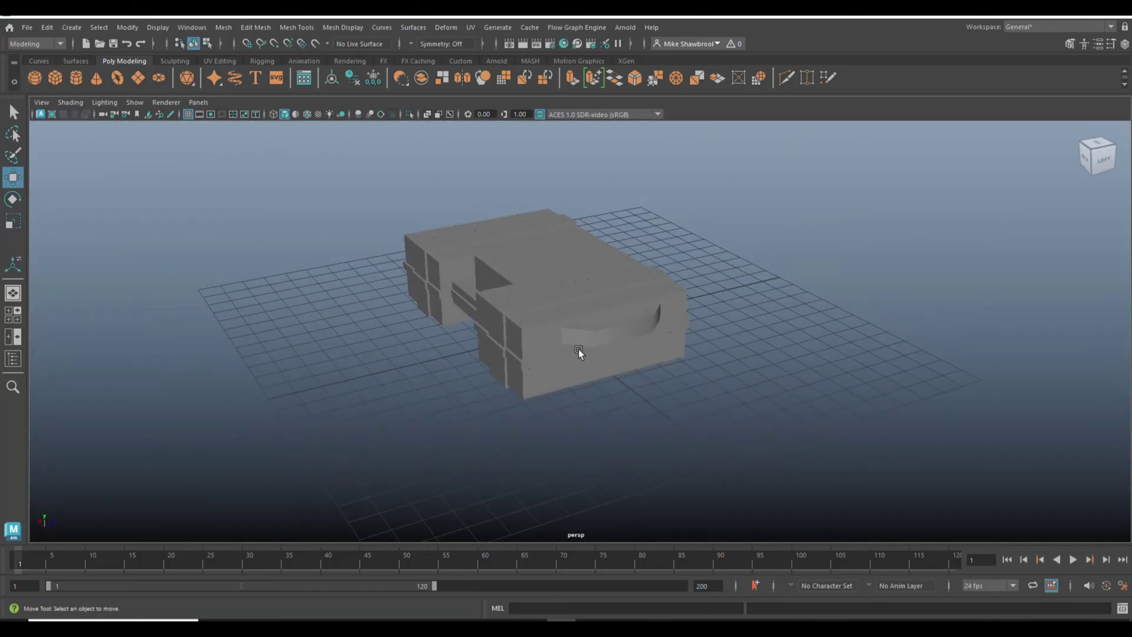
- Select the case mesh and orbit around it to inspect its back
left_click(578, 349)
scroll(589, 422, "up", 5)
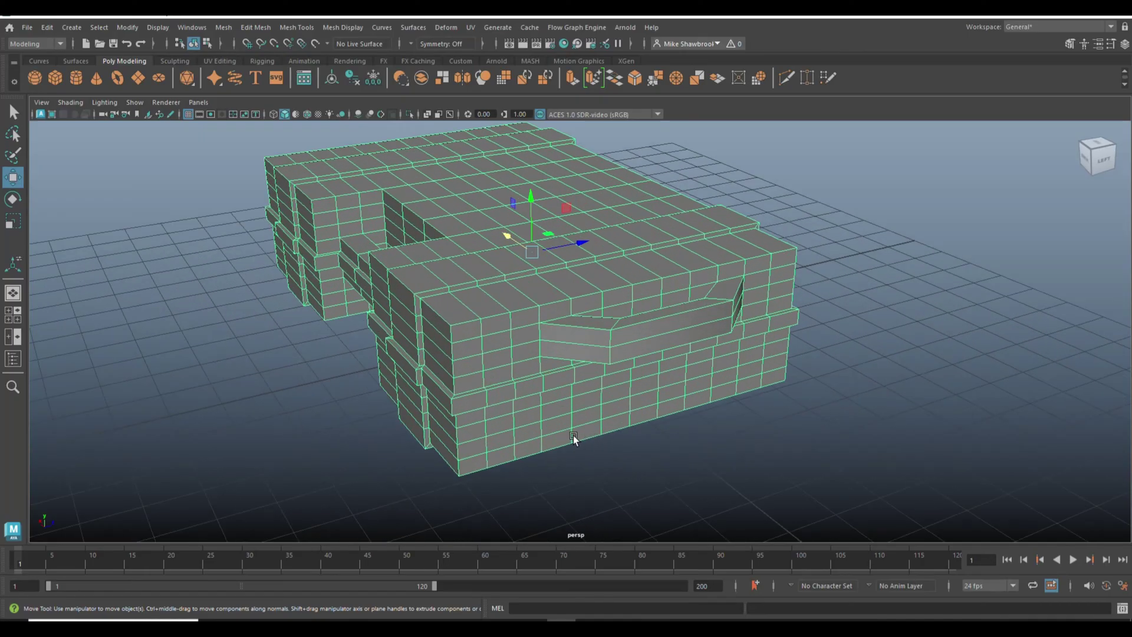
left_click_drag(575, 433, 643, 434, "alt")
left_click_drag(485, 420, 874, 406, "alt")
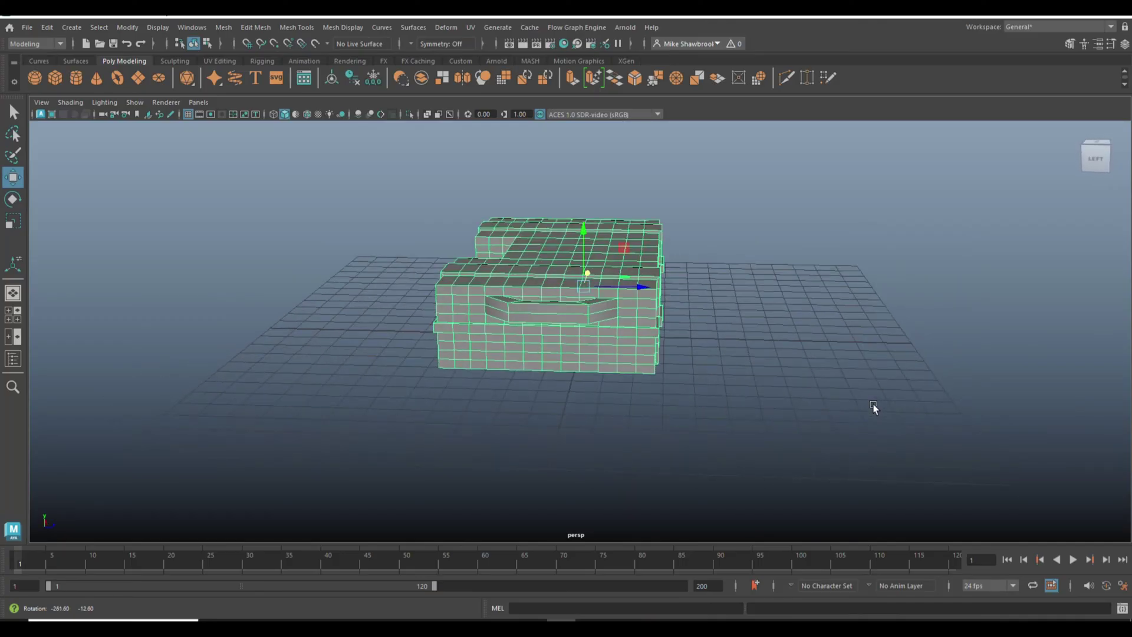
left_click_drag(874, 407, 622, 408, "alt")
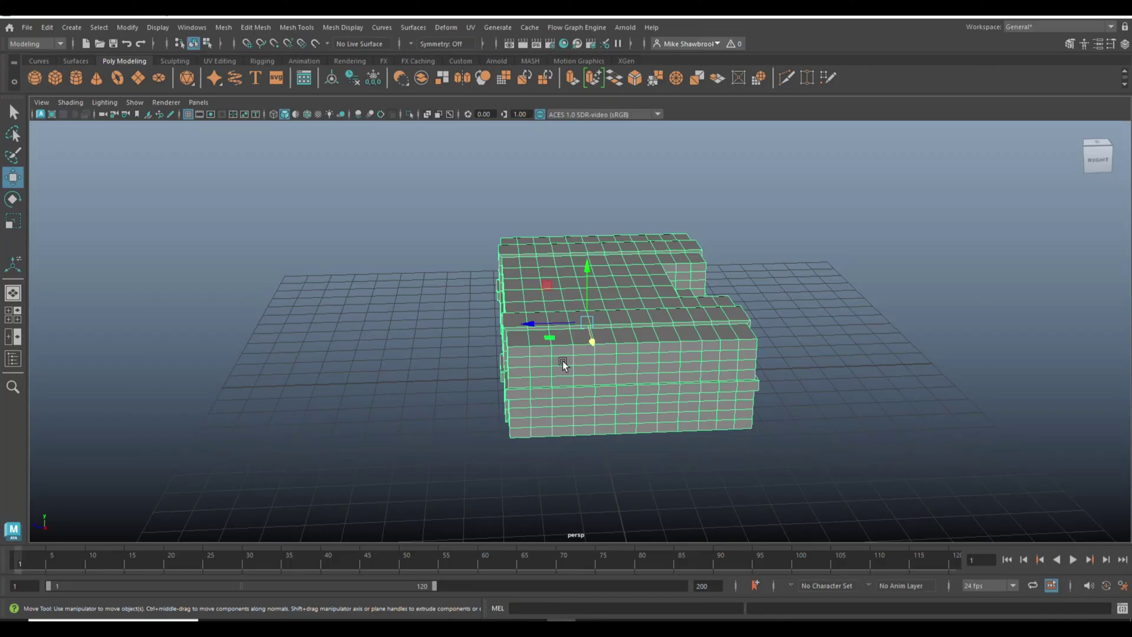
- Maximize the side view in wireframe and zoom in on the case
left_click(13, 315)
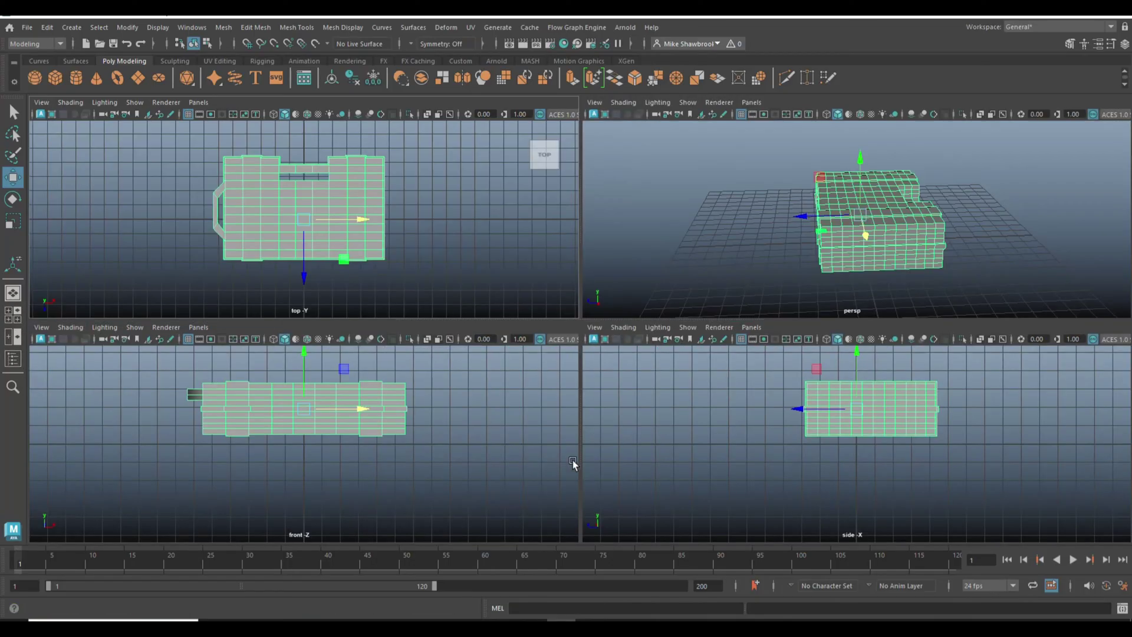
key("space")
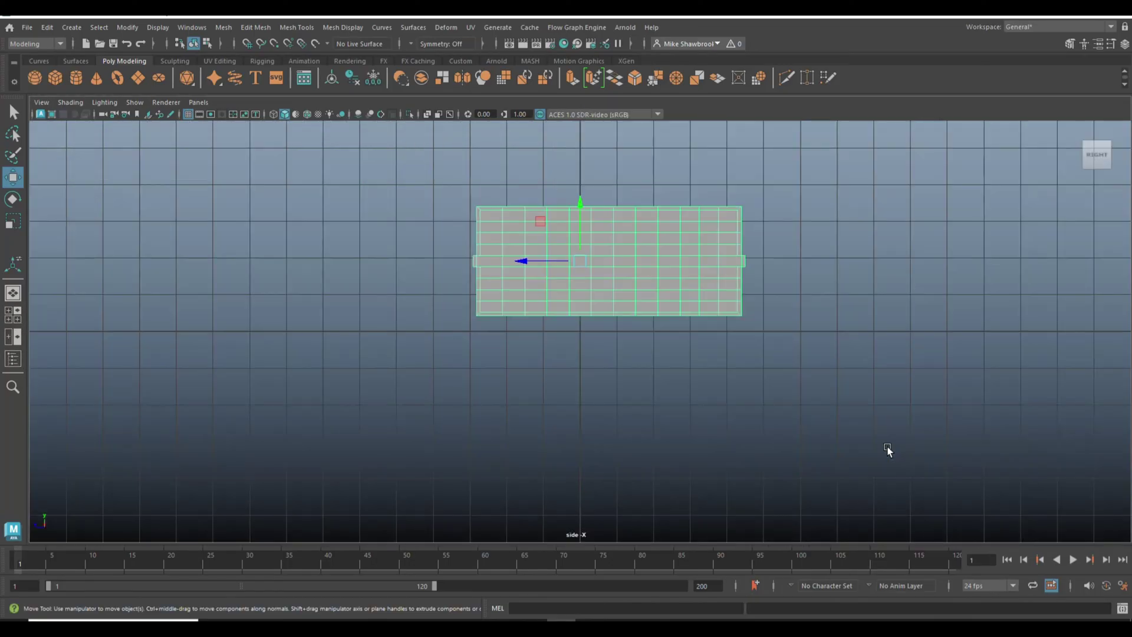
key("4")
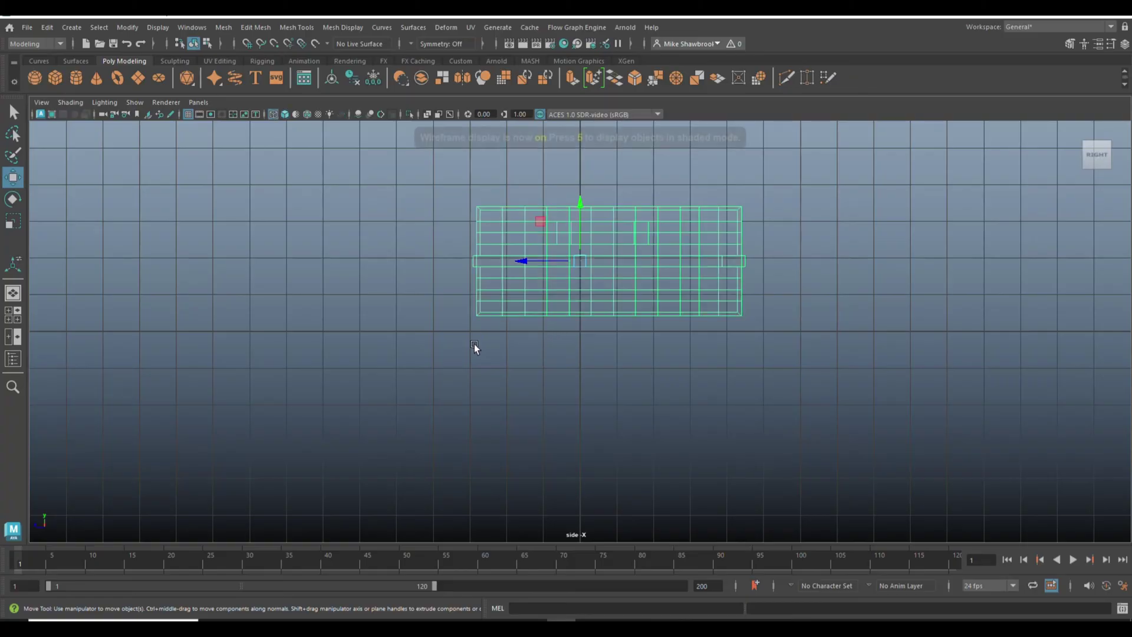
scroll(574, 366, "up", 2)
- Select two matching faces near the top of the end panel, one on each side
right_click(559, 199)
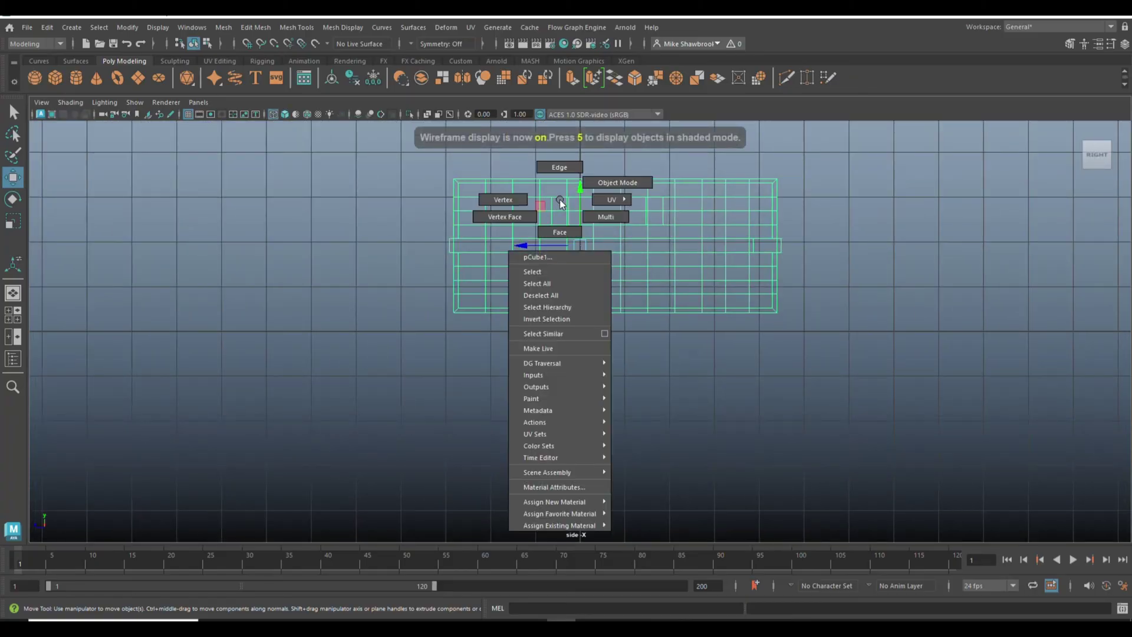
left_click(564, 233)
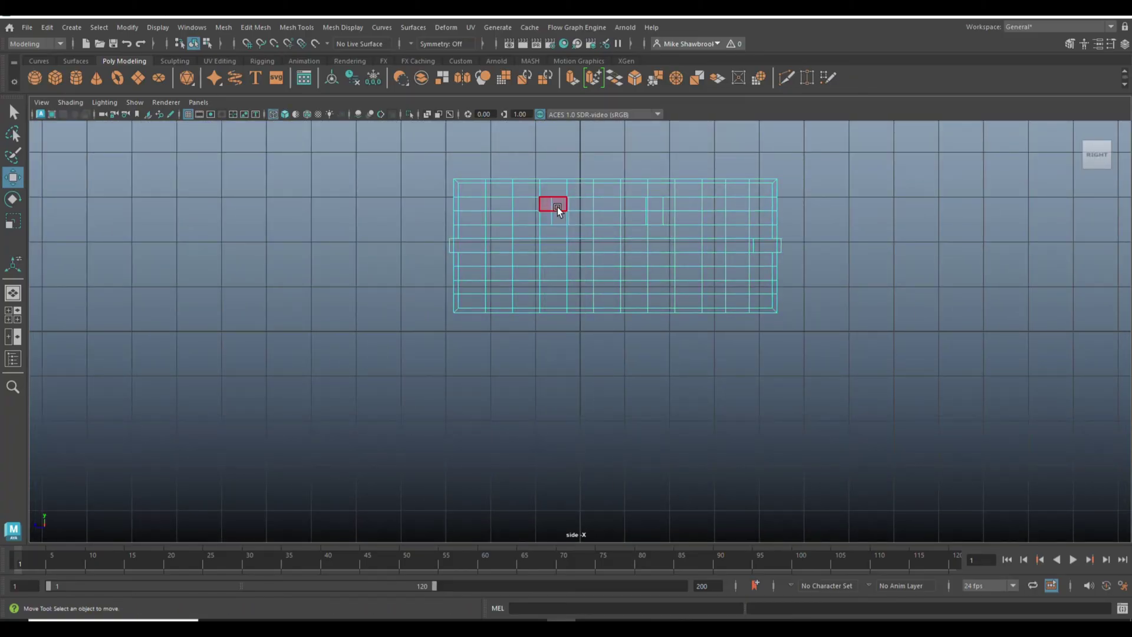
left_click(558, 207)
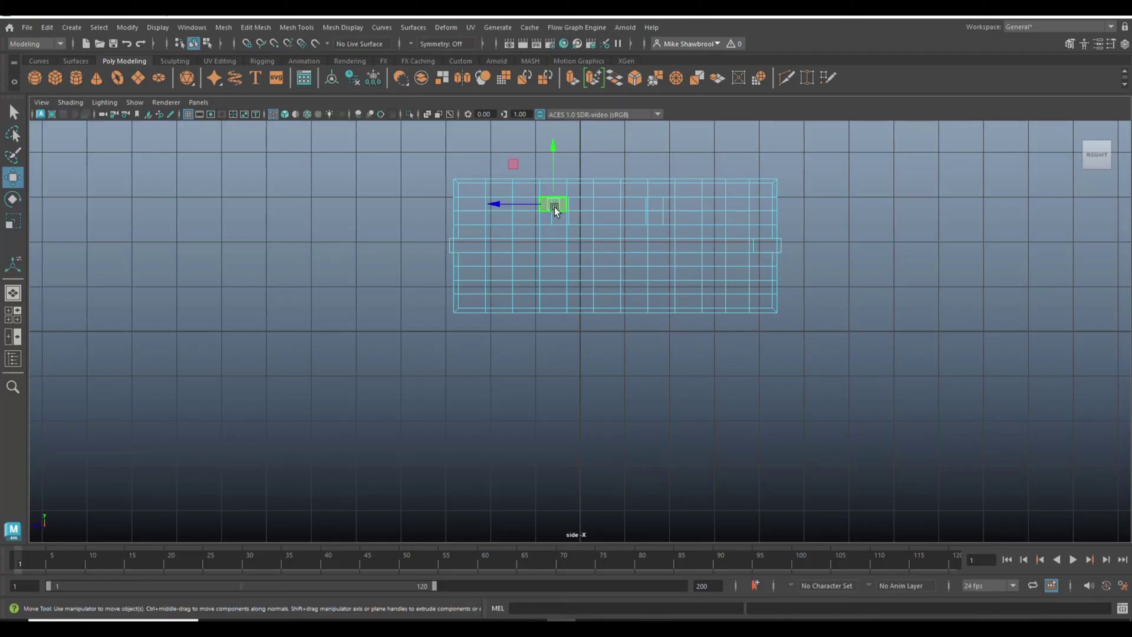
scroll(520, 247, "up", 2)
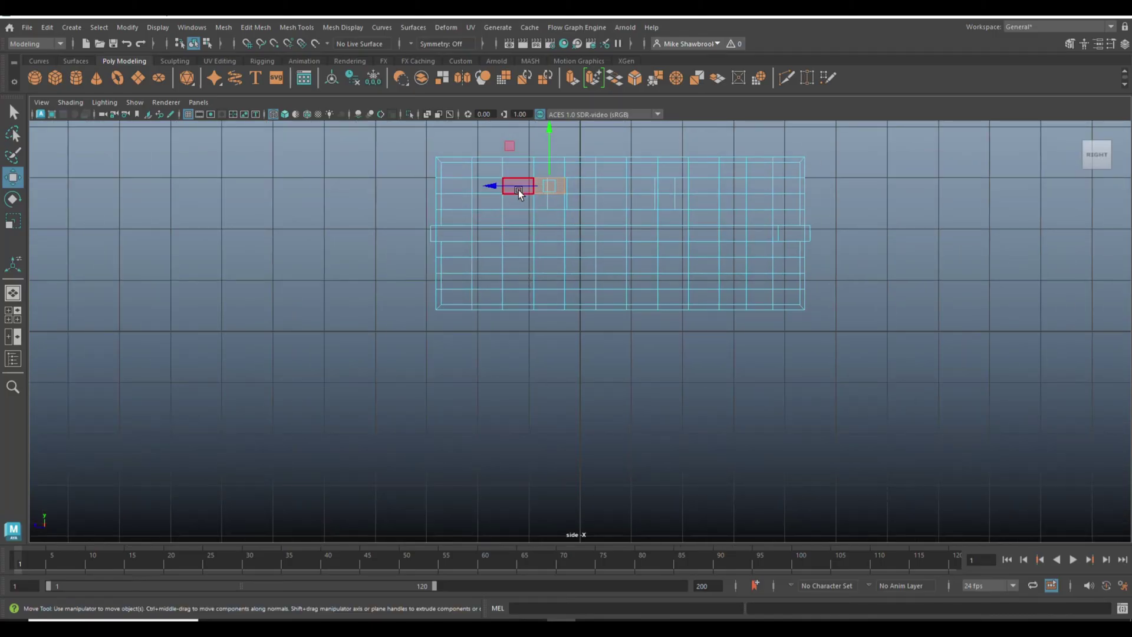
left_click(519, 189)
left_click(520, 197)
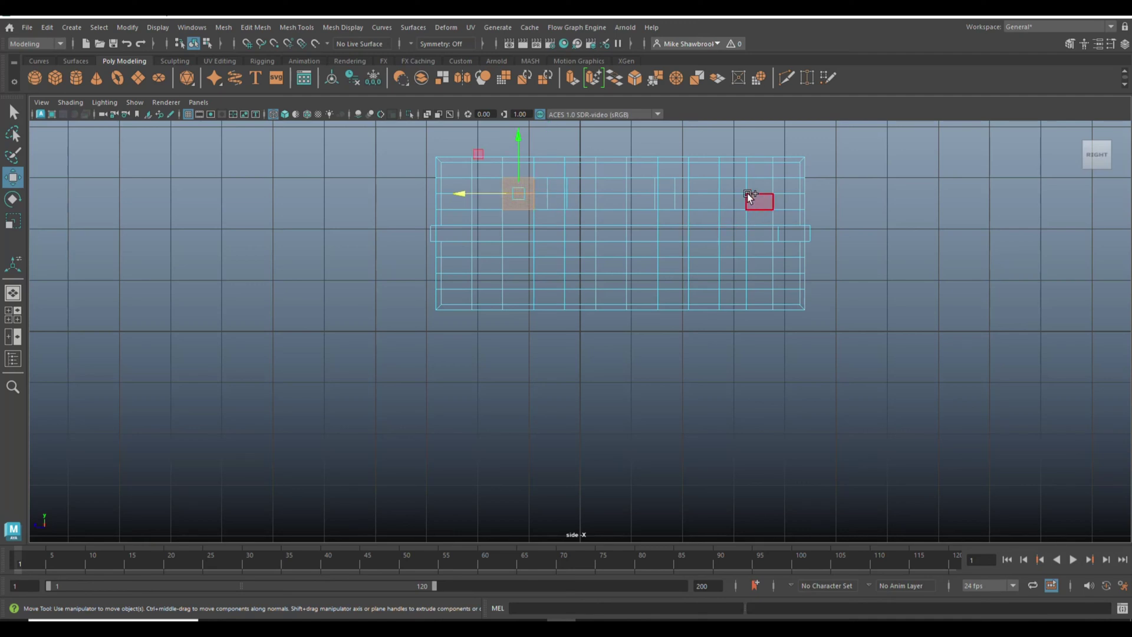
left_click(726, 188, "shift")
- Return to a full-size perspective view and orbit around the case
left_click(13, 314)
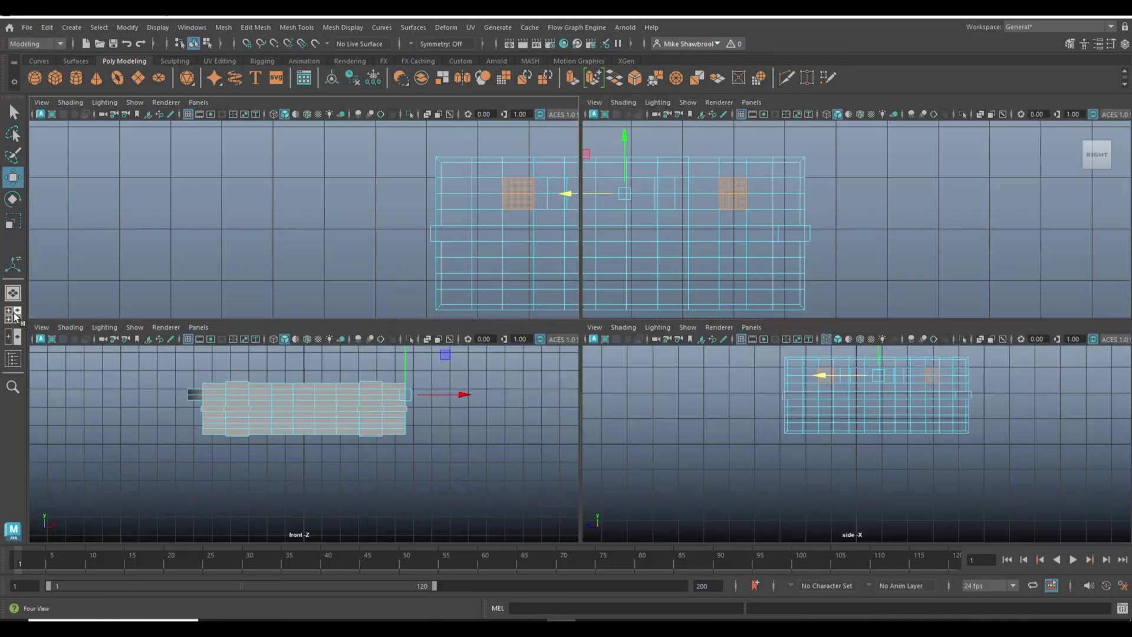
key("space")
left_click_drag(541, 374, 711, 478, "alt")
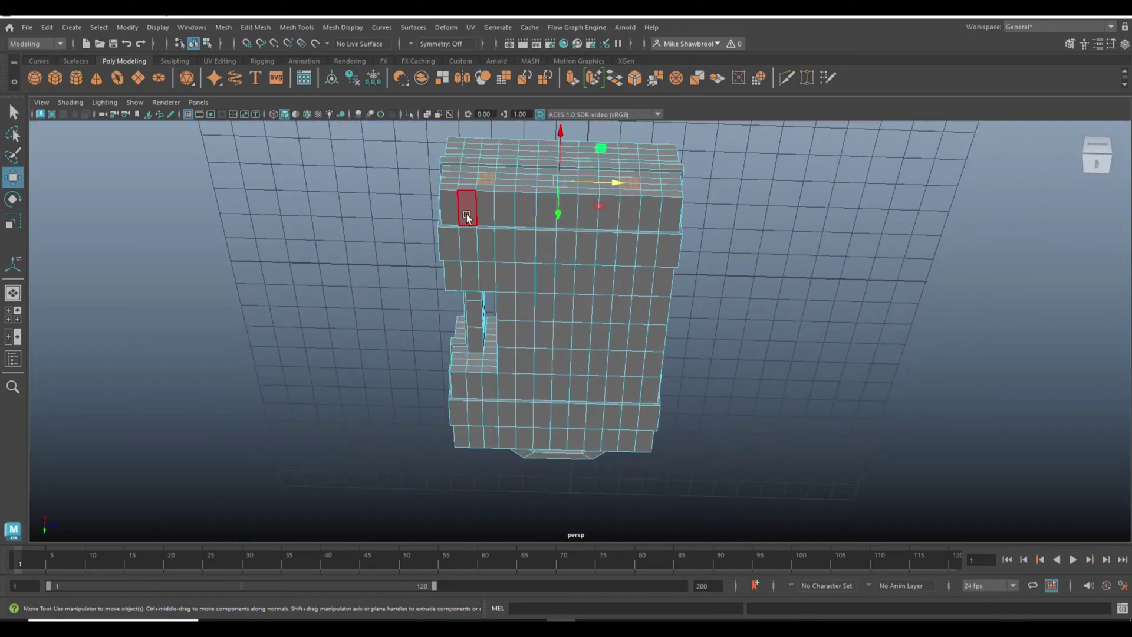
- Delete the two selected end-panel faces to open a pair of holes
left_click(488, 183, "shift")
key("Delete")
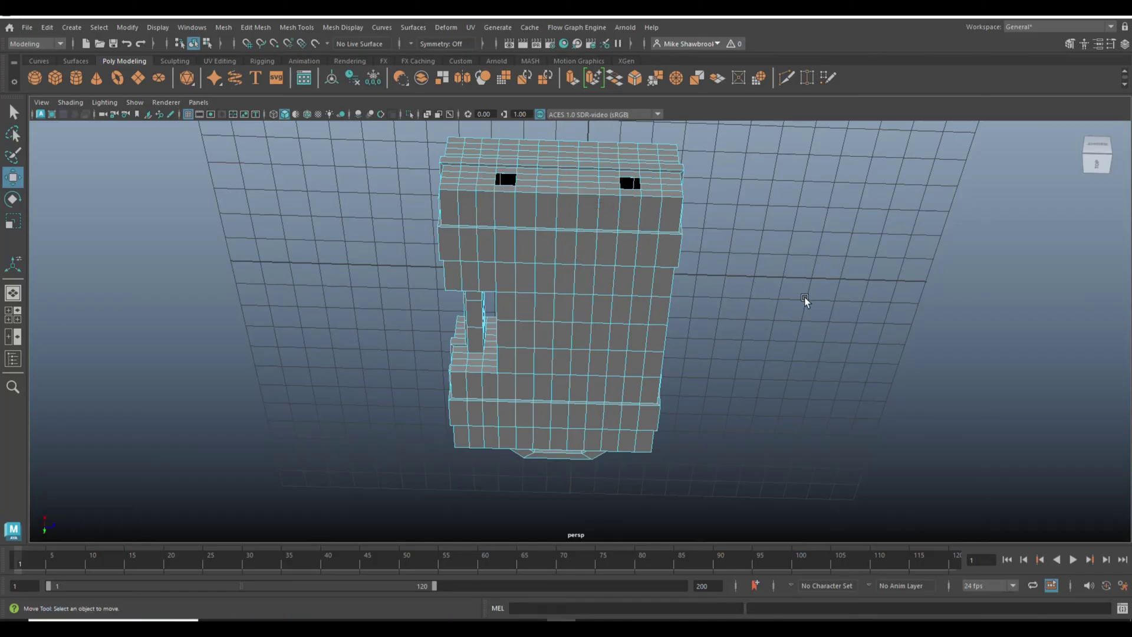
left_click_drag(804, 297, 784, 268, "alt")
right_click_drag(783, 263, 770, 235)
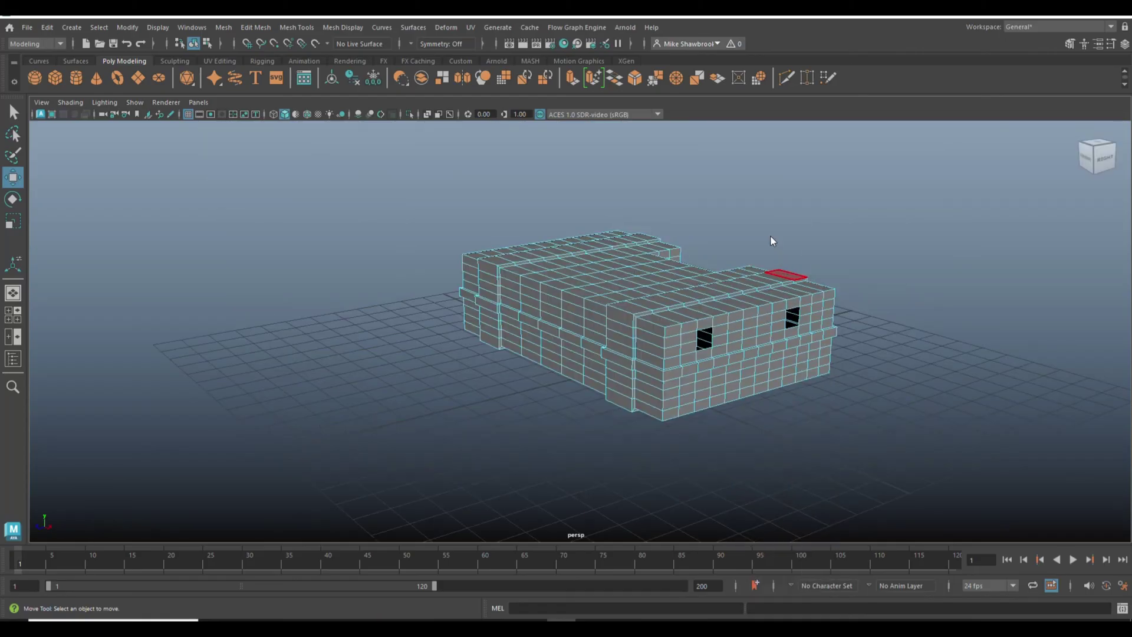
- Bridge the two holes' edges into a handle with 2 divisions
left_click(706, 327)
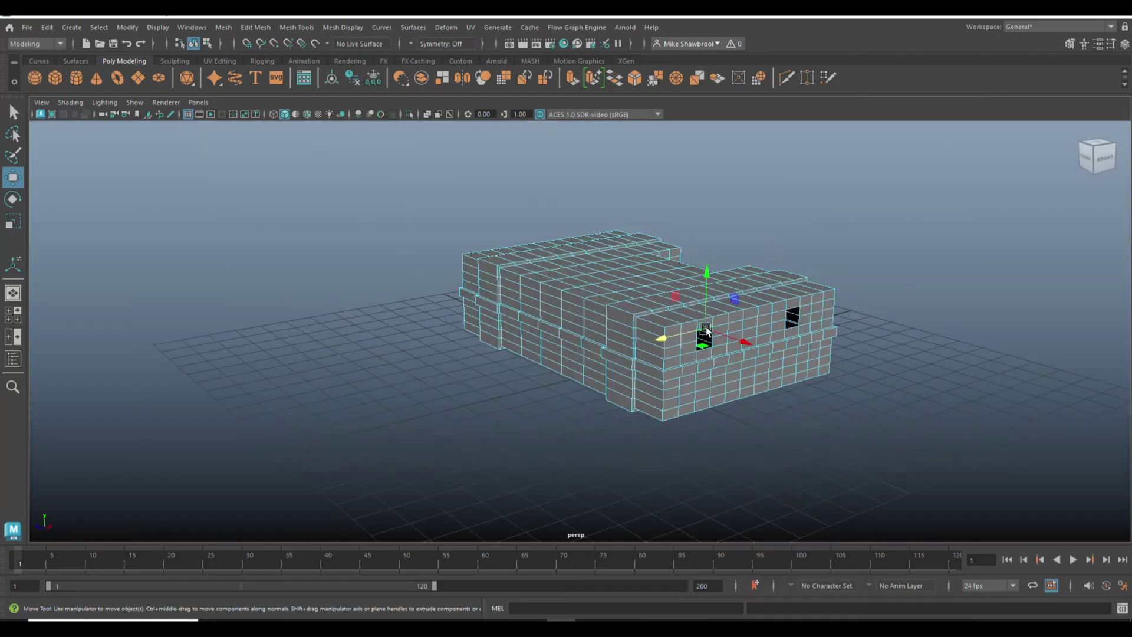
left_click(794, 308, "shift")
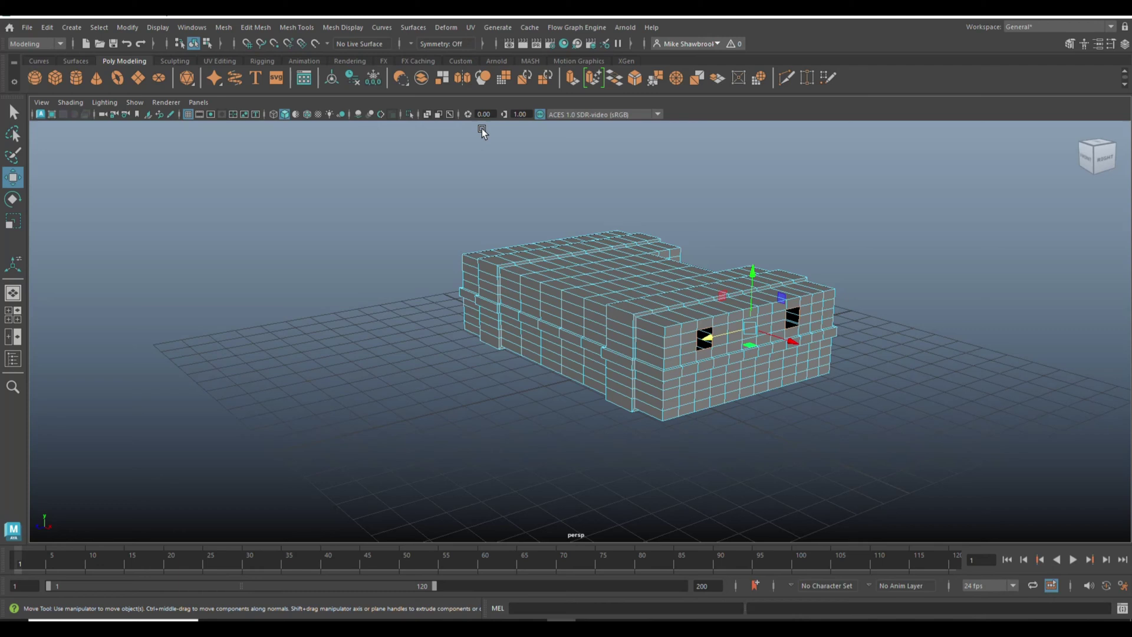
left_click(257, 28)
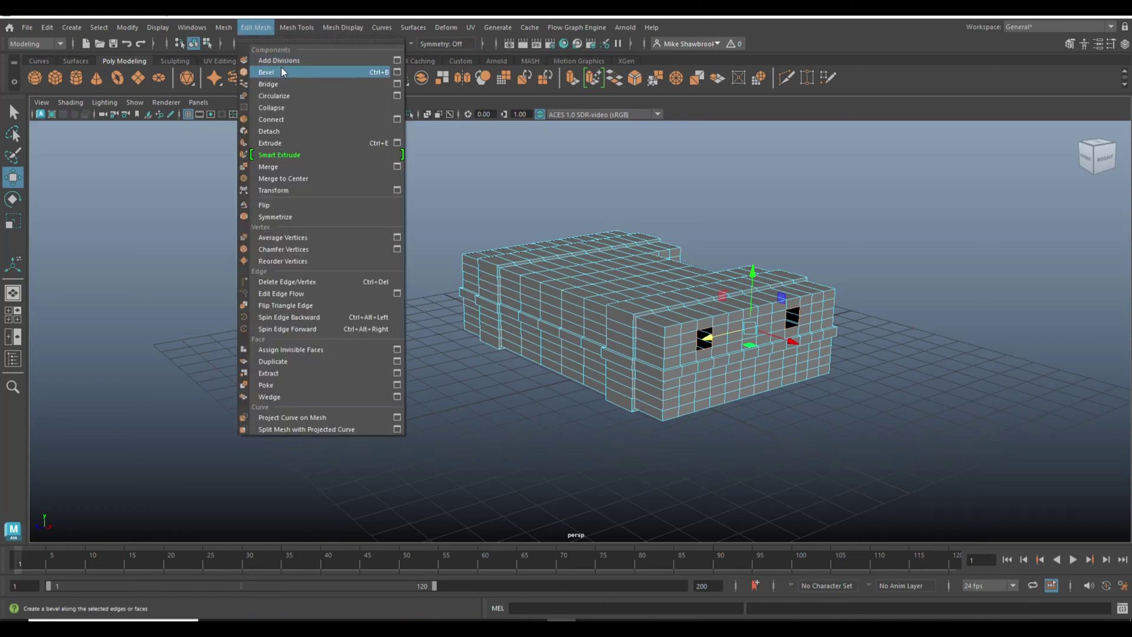
left_click(378, 89)
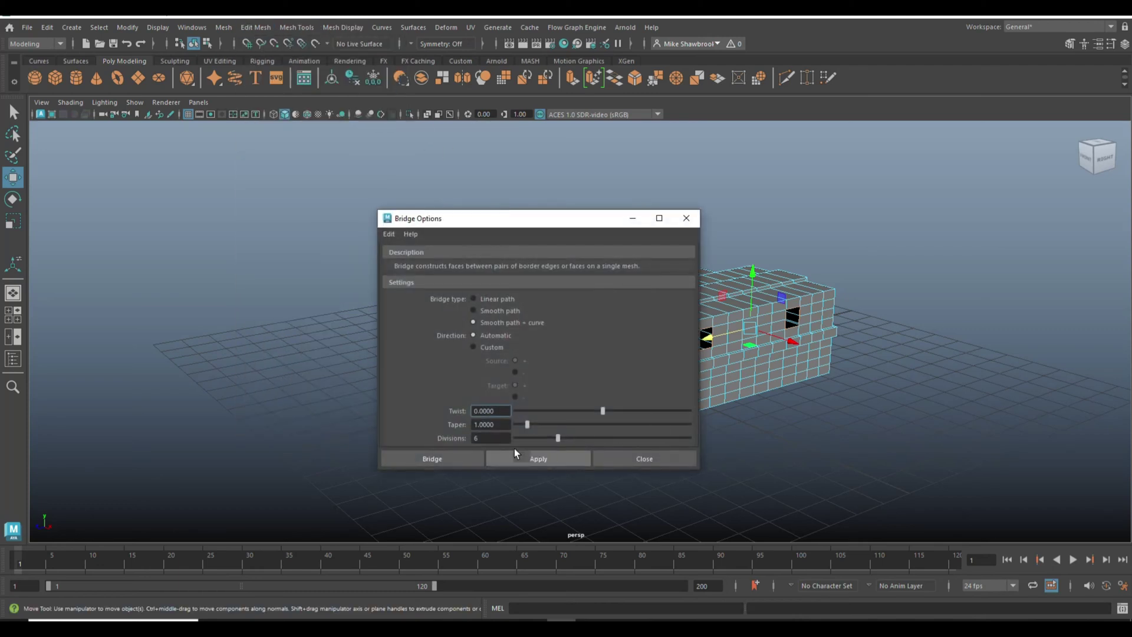
left_click_drag(488, 440, 456, 440)
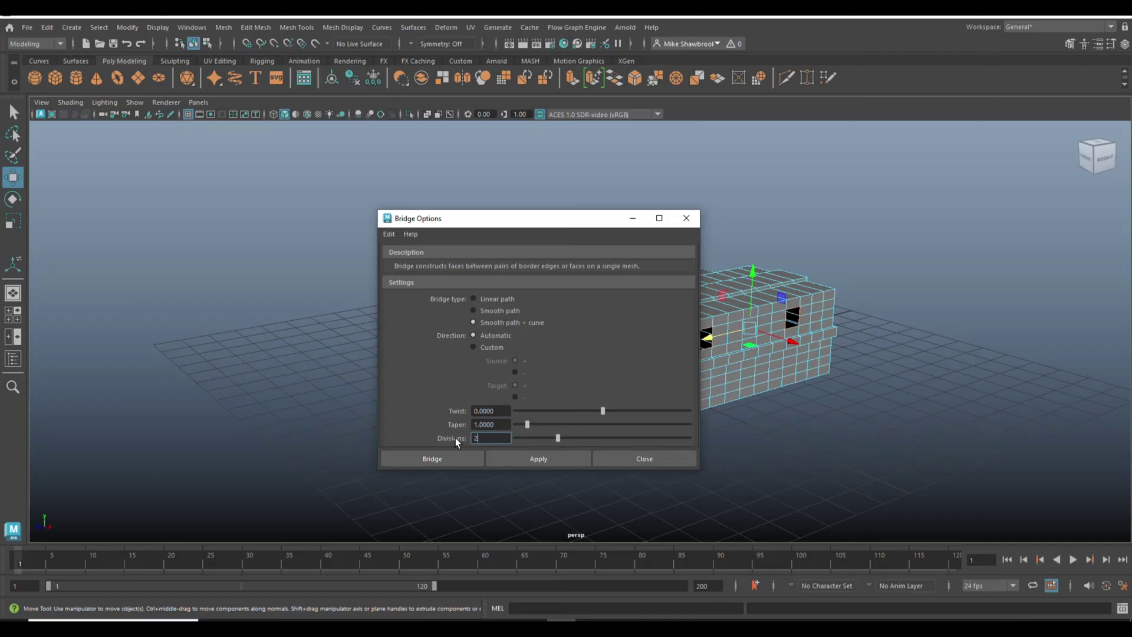
left_click(447, 456)
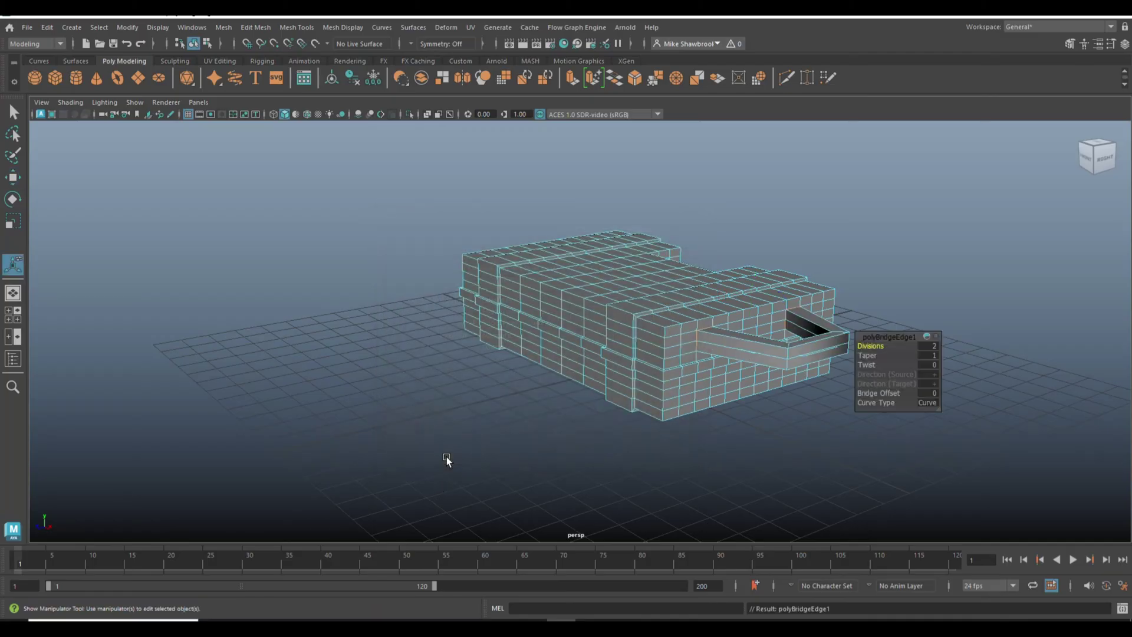
left_click_drag(610, 443, 700, 475, "alt")
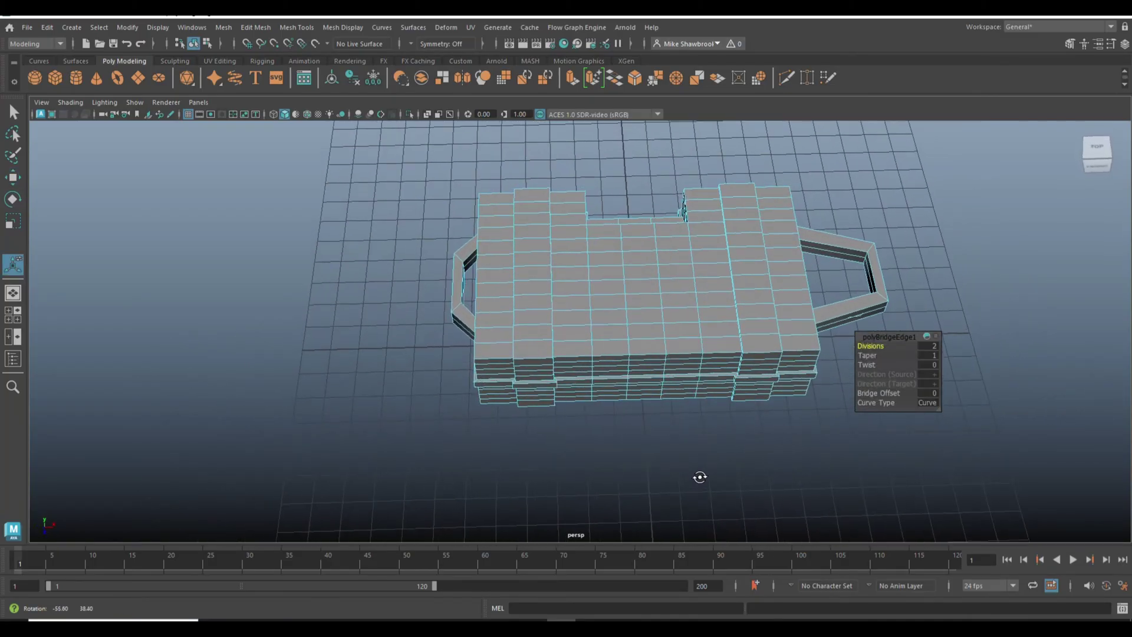
left_click(13, 315)
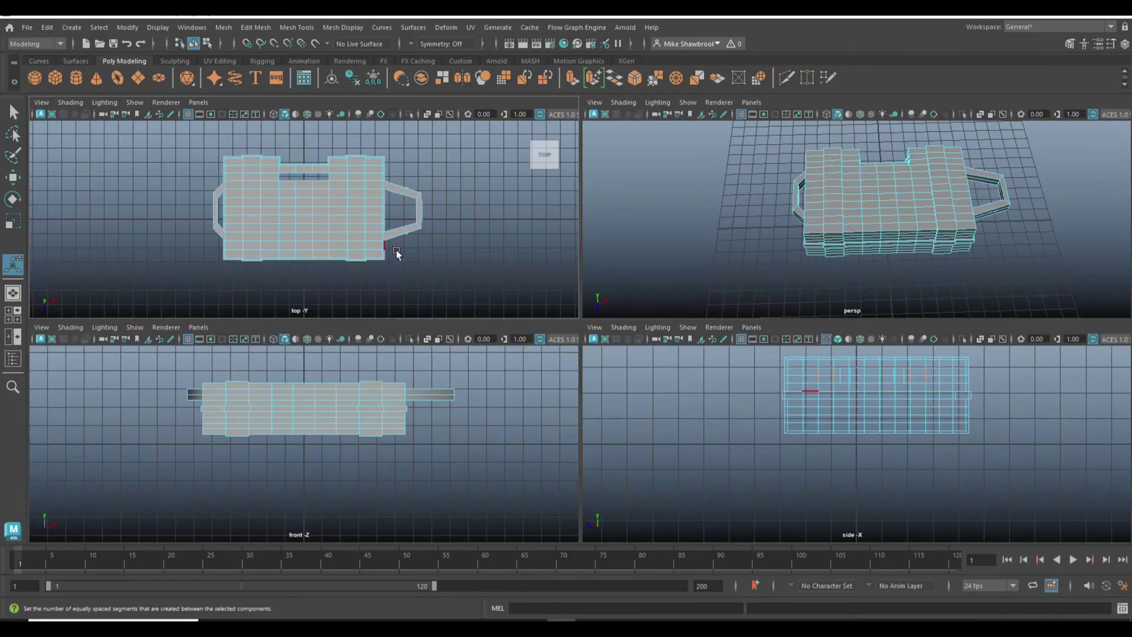
- In the maximized Top view, move the right handle's end vertices left toward the case
key("space")
right_click(795, 221)
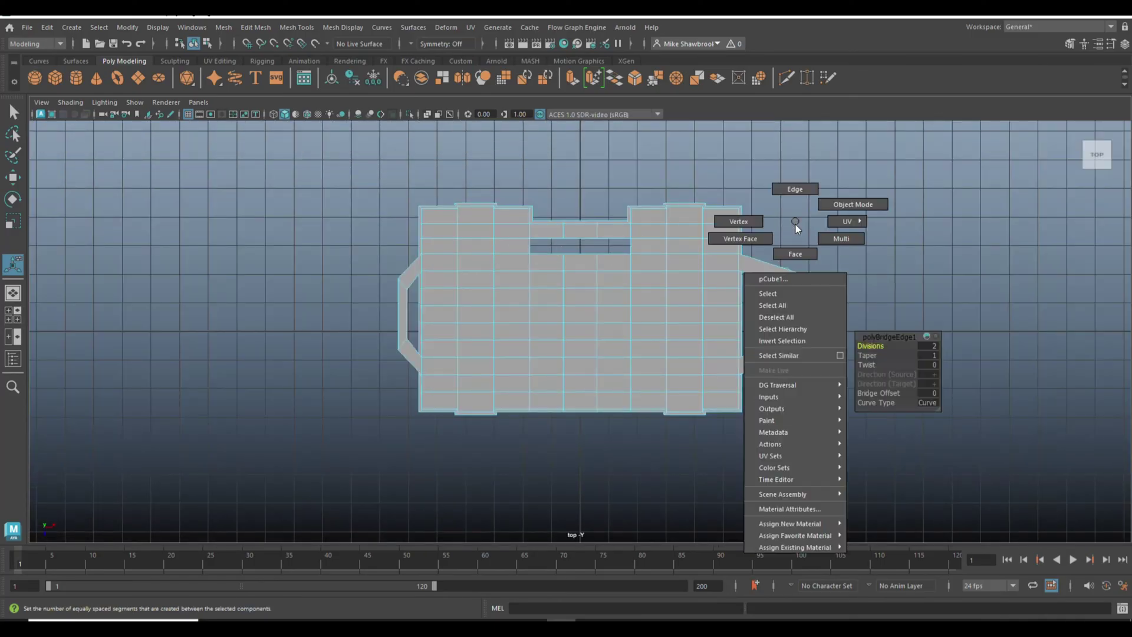
left_click(745, 226)
left_click_drag(776, 249, 892, 480)
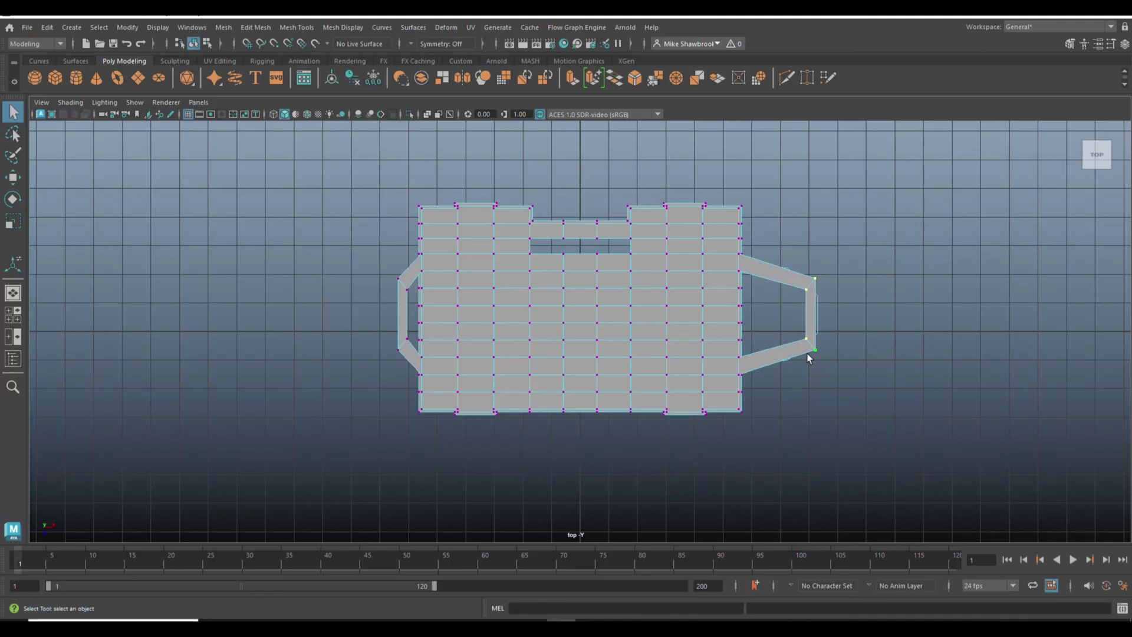
key("w")
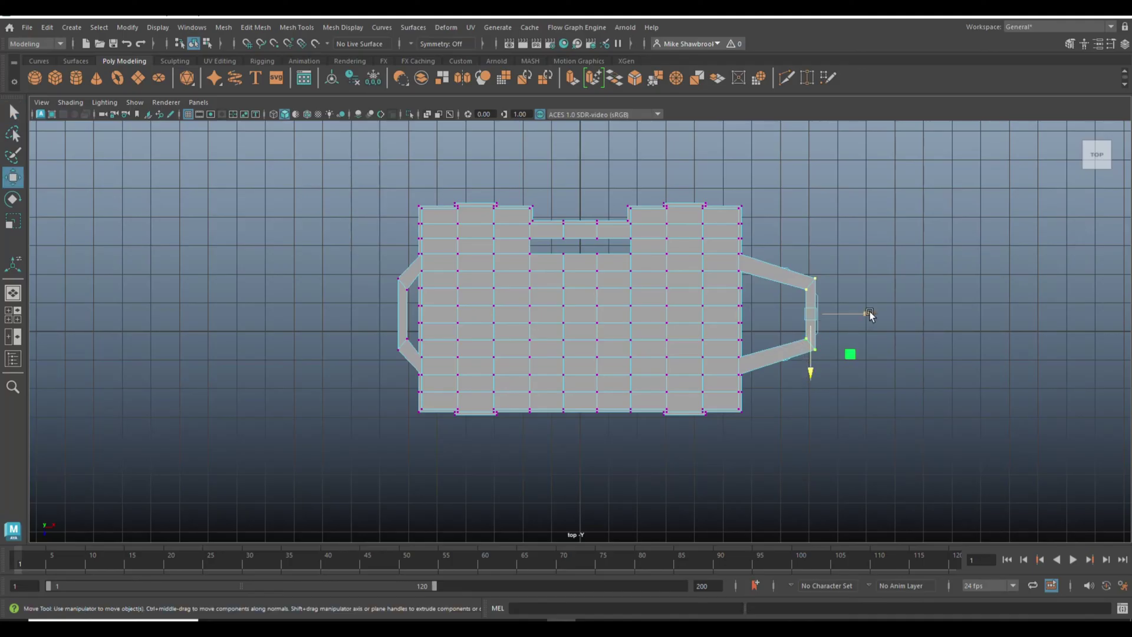
left_click_drag(871, 314, 817, 324)
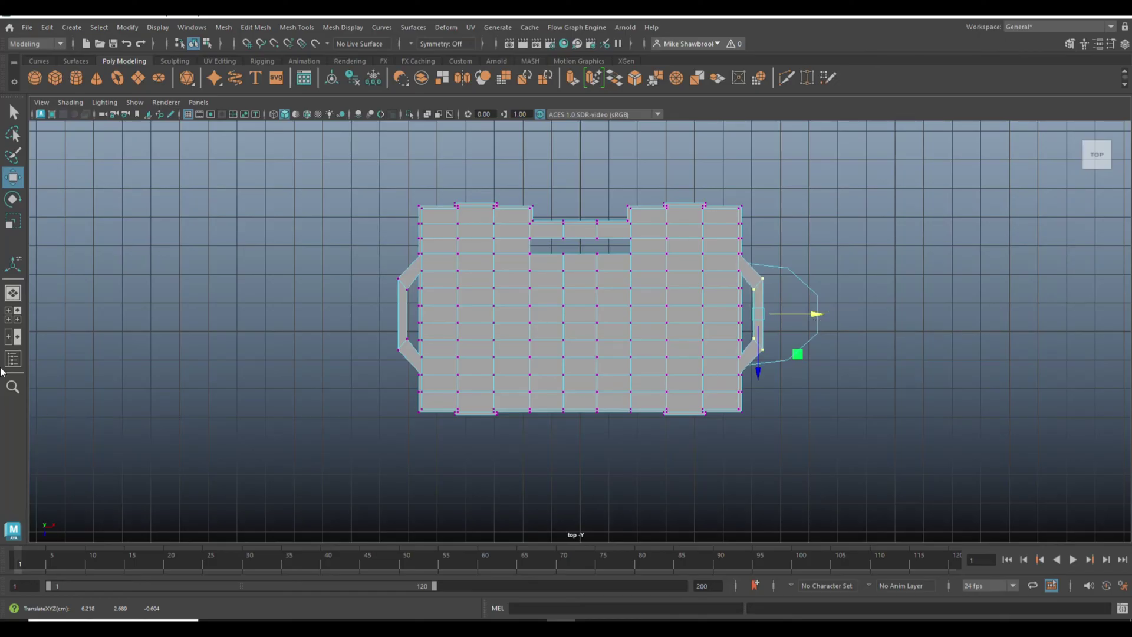
- Return to a full-size perspective view and orbit to inspect both handles
left_click(13, 314)
key("space")
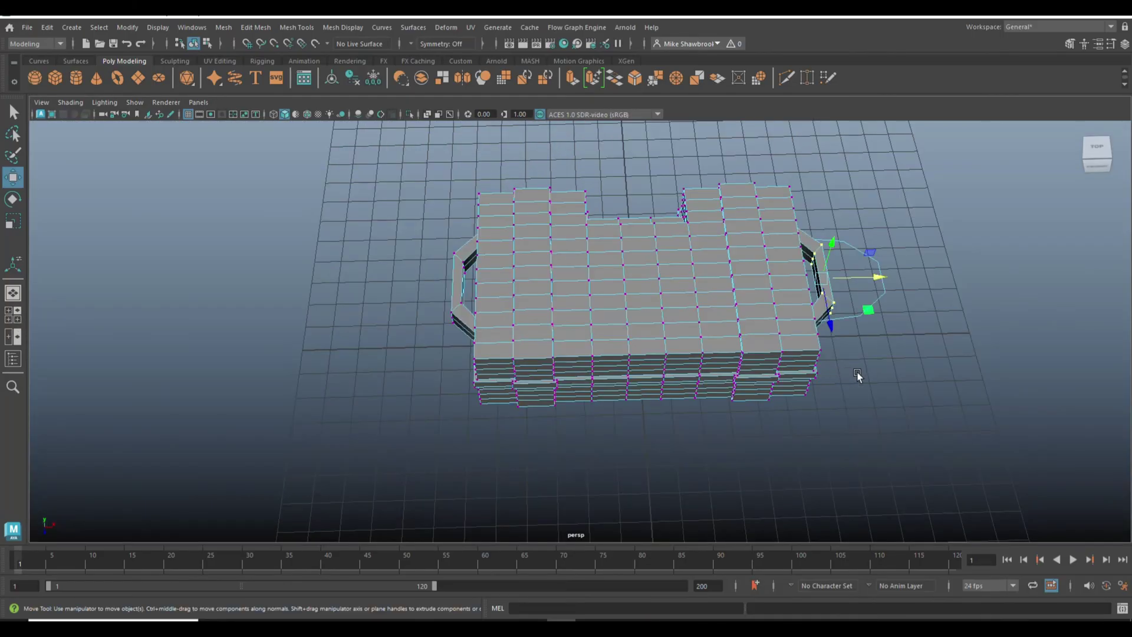
left_click_drag(898, 450, 730, 447, "alt")
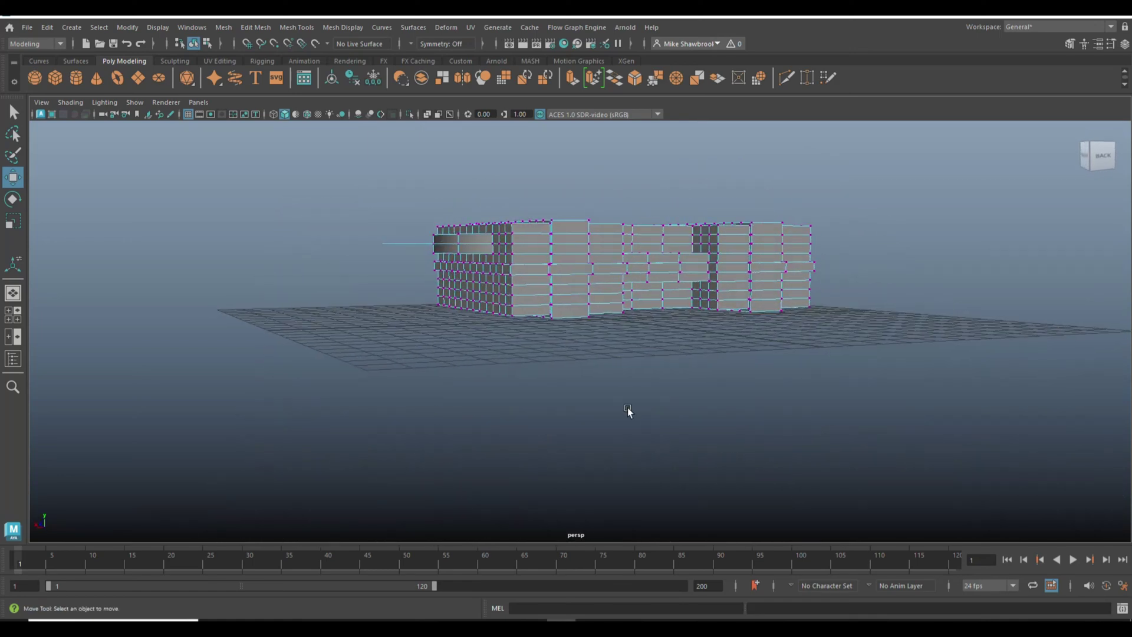
- Switch the case to Object Mode, select the whole mesh and orbit around both sides
right_click_drag(638, 385, 674, 302)
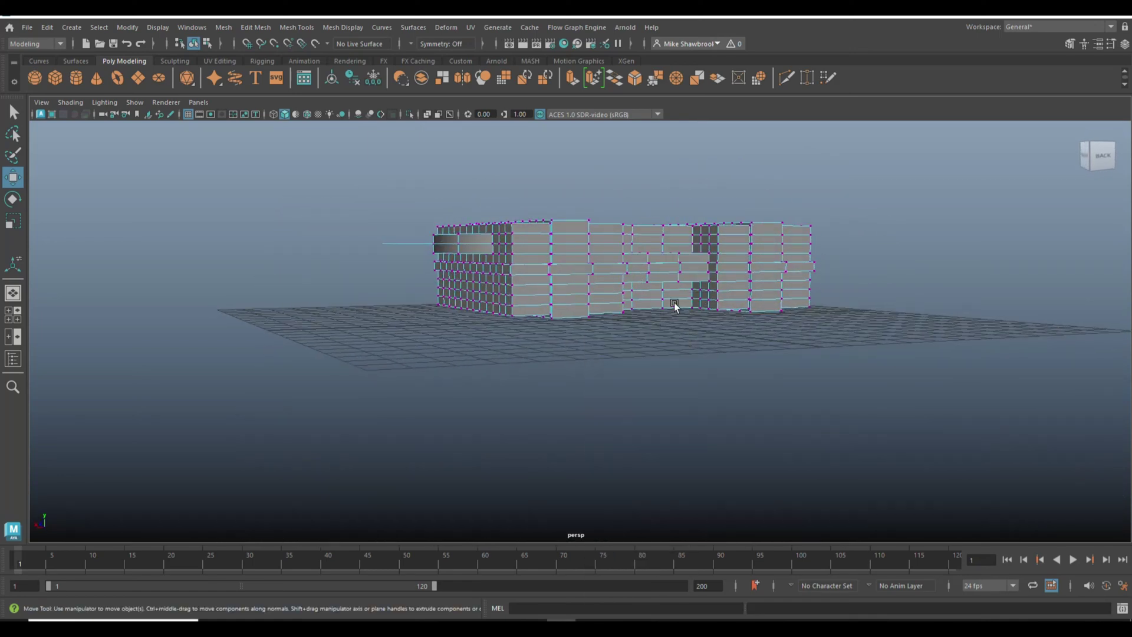
left_click_drag(638, 437, 720, 485, "alt")
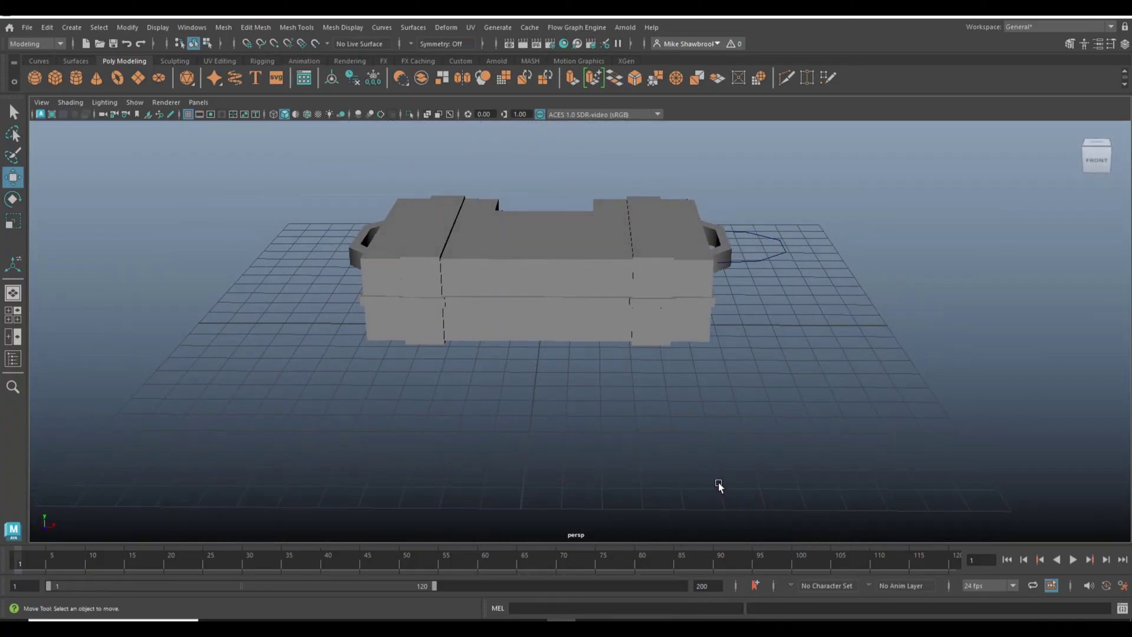
scroll(590, 472, "up", 3)
scroll(548, 467, "up", 2)
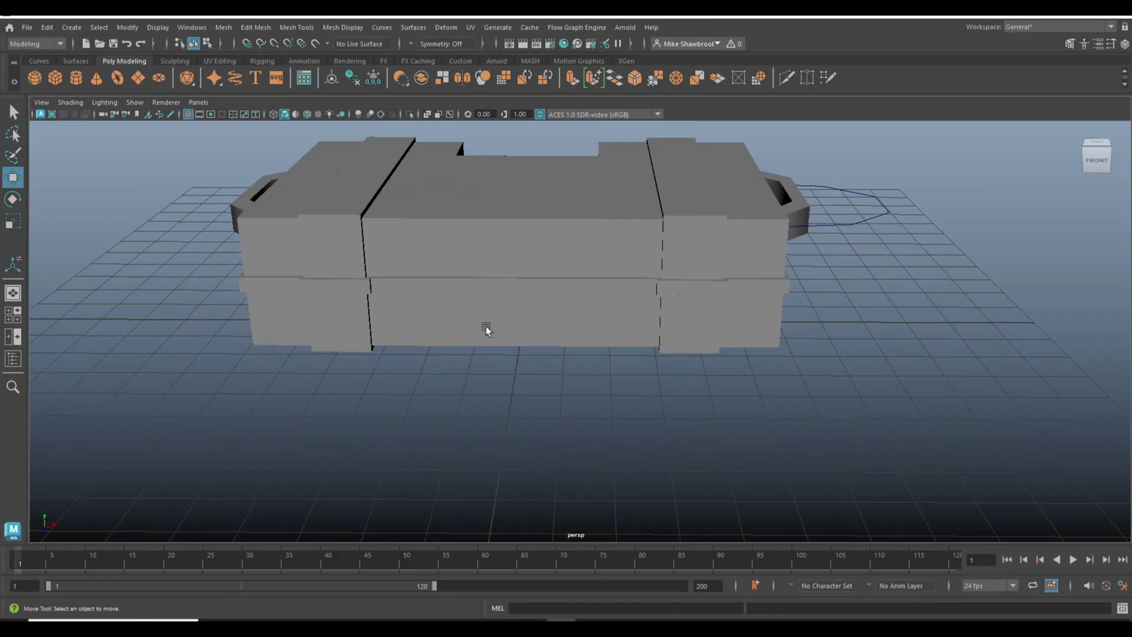
left_click(486, 328)
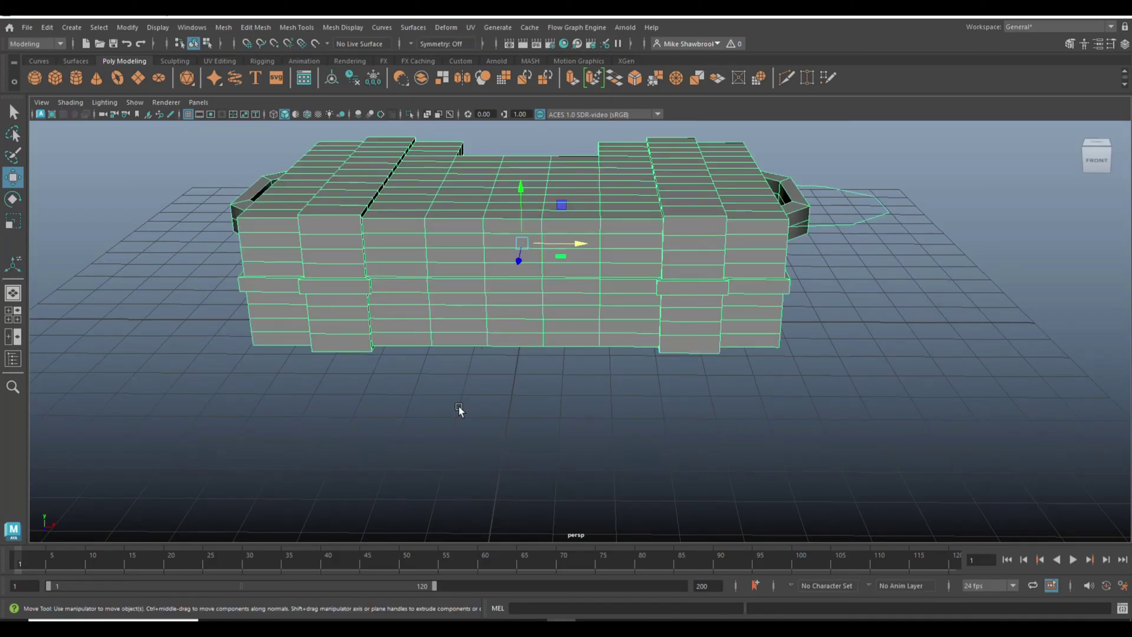
left_click_drag(459, 409, 445, 443, "alt")
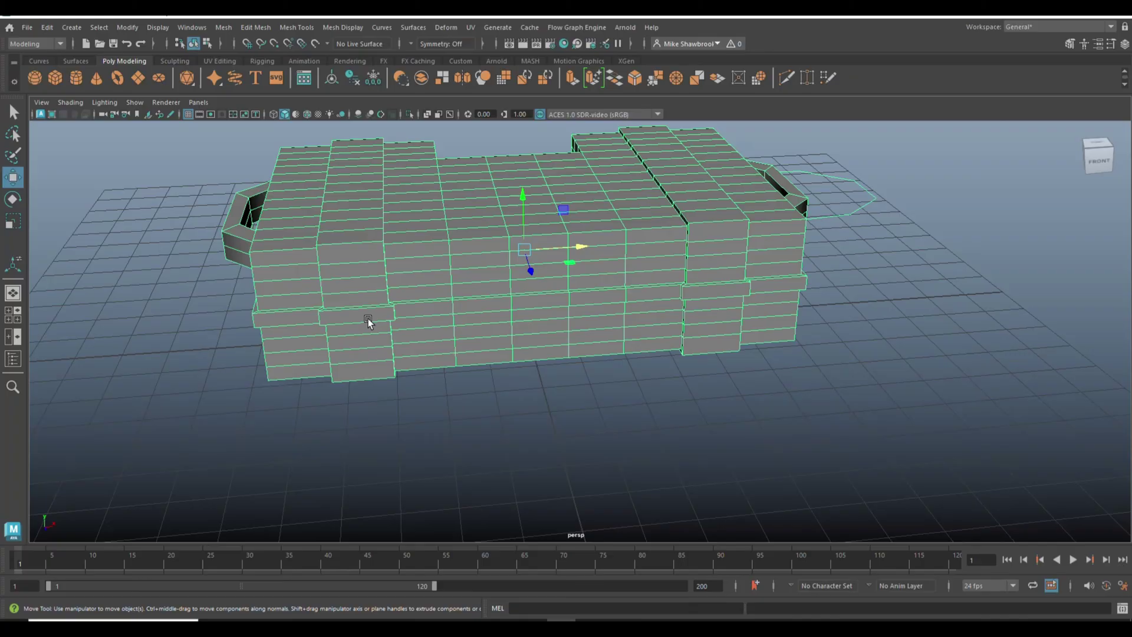
left_click_drag(313, 424, 608, 431, "alt")
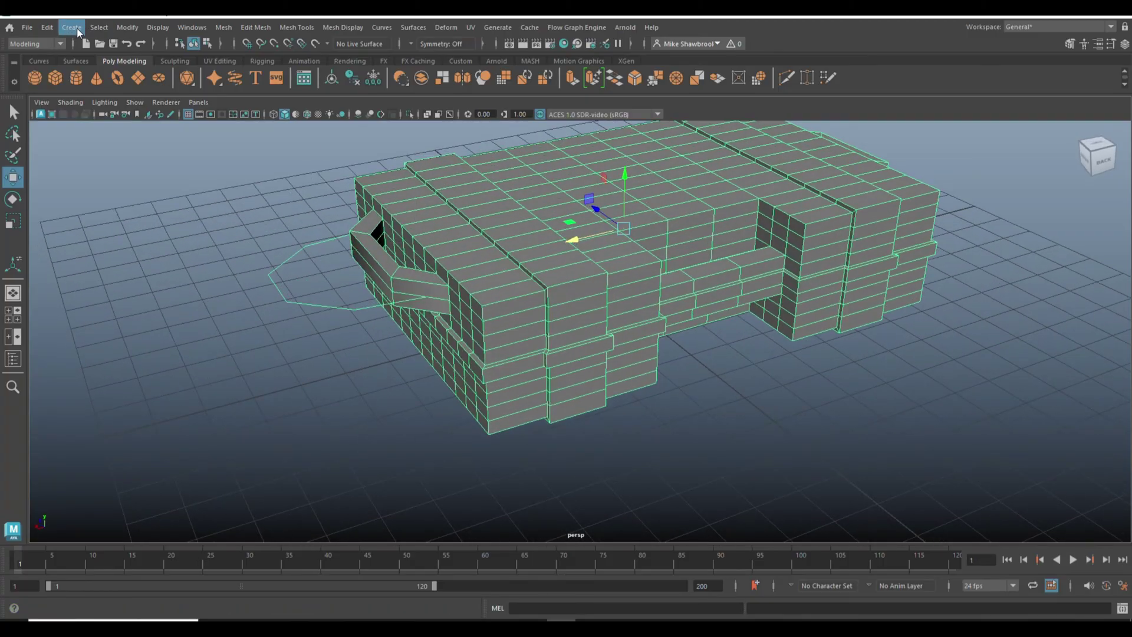
- Delete the case mesh's construction history with Edit > Delete by Type > History
left_click(46, 28)
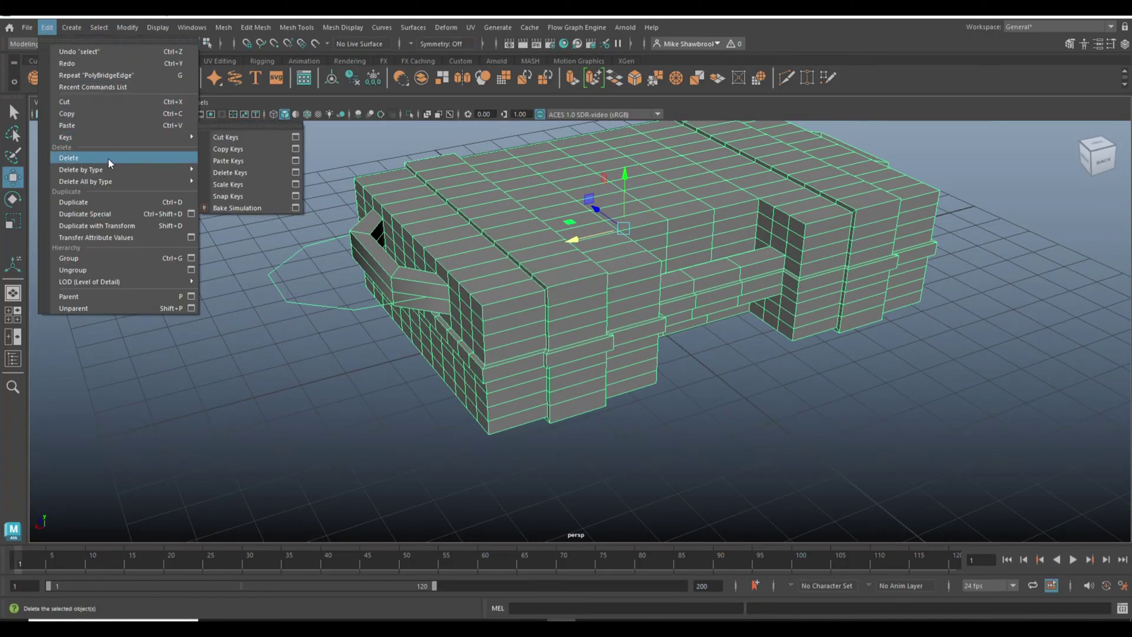
mouse_move(119, 168)
left_click(230, 174)
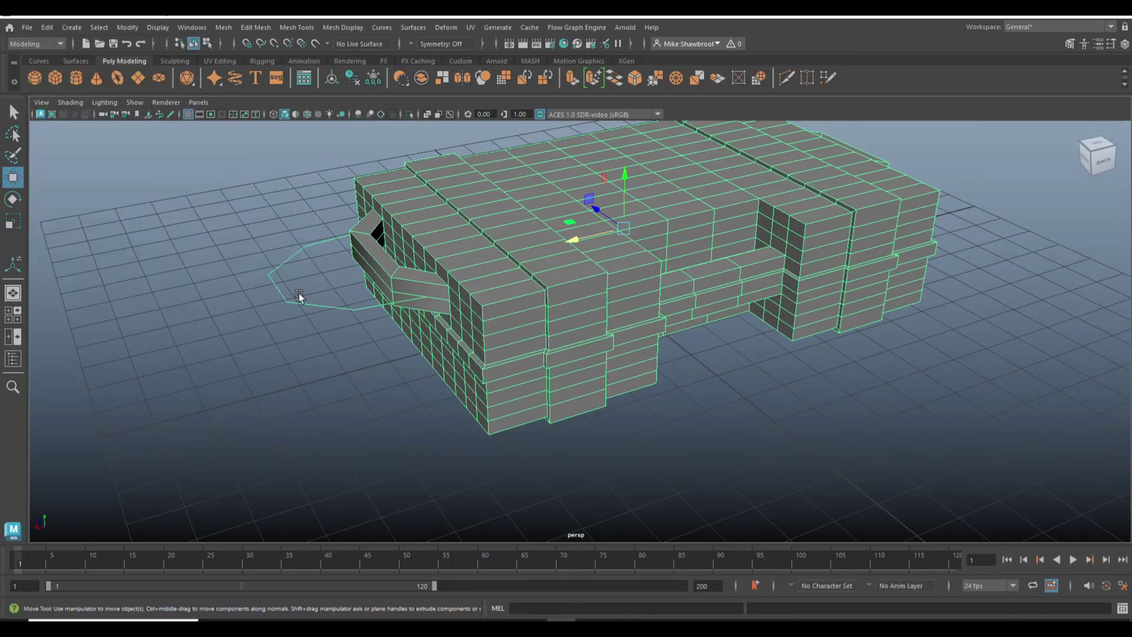
- Delete the leftover hexagonal outline curve and reselect the case mesh
left_click(320, 301)
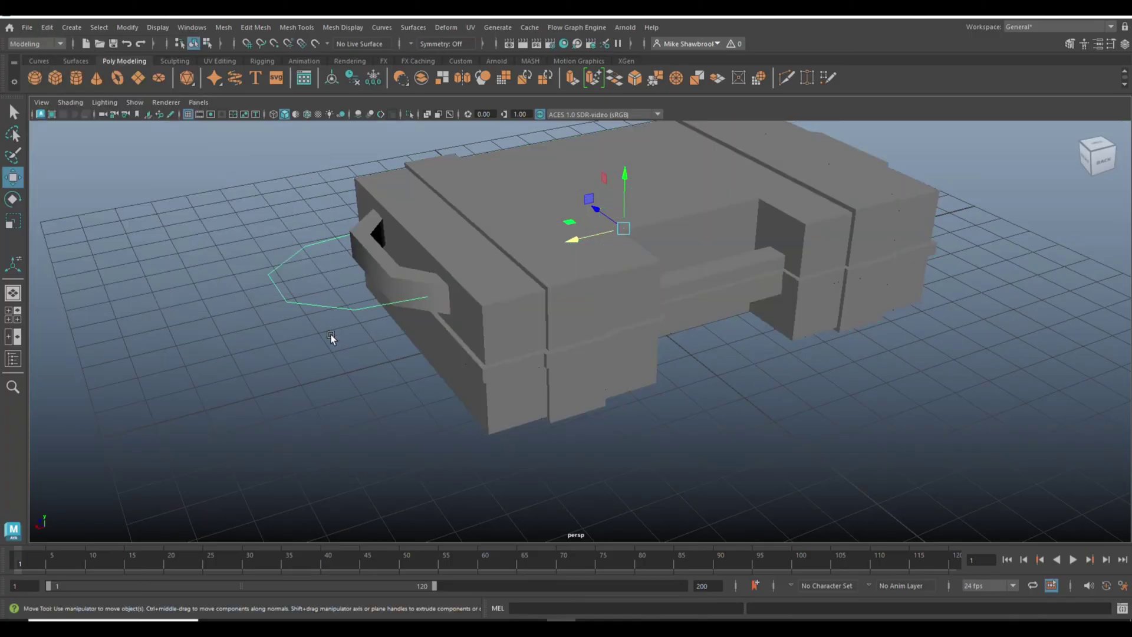
key("Delete")
scroll(416, 326, "down", 3)
left_click_drag(420, 328, 525, 388, "alt")
left_click(574, 296)
left_click_drag(575, 295, 609, 402, "alt")
- Create a polygon cube and move it to the right of the case
mouse_move(609, 402)
middle_mouse_down("alt")
mouse_move(447, 358)
mouse_move(376, 395)
middle_mouse_up("alt")
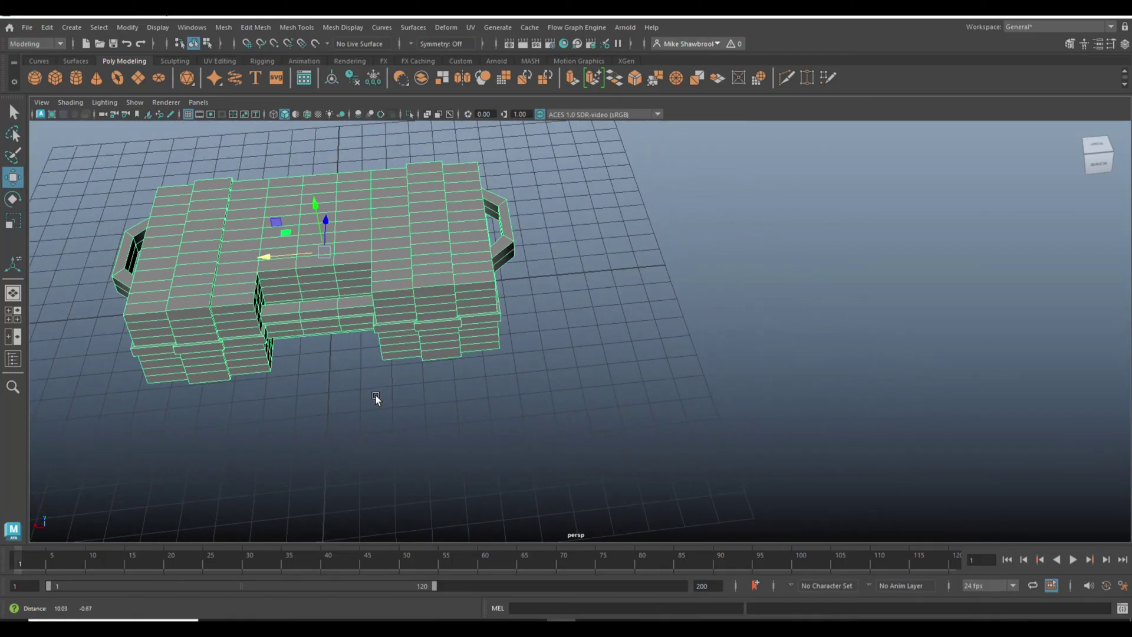
left_click(56, 77)
left_click_drag(268, 300, 656, 338)
- Delete all but one of the cube's faces, leaving a single flat square
left_click_drag(676, 382, 673, 349, "alt")
right_click_drag(791, 242, 799, 277)
left_click_drag(576, 353, 822, 335)
key("Delete")
- Scale the flat square up into a large plane
scroll(813, 304, "up", 4)
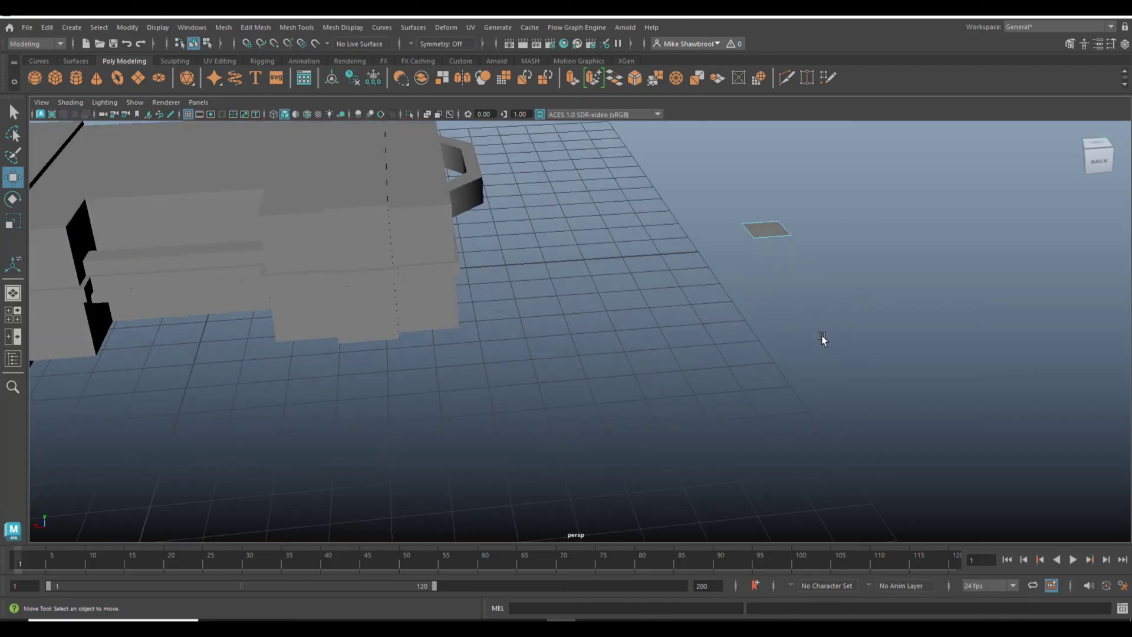
right_click_drag(773, 230, 809, 212)
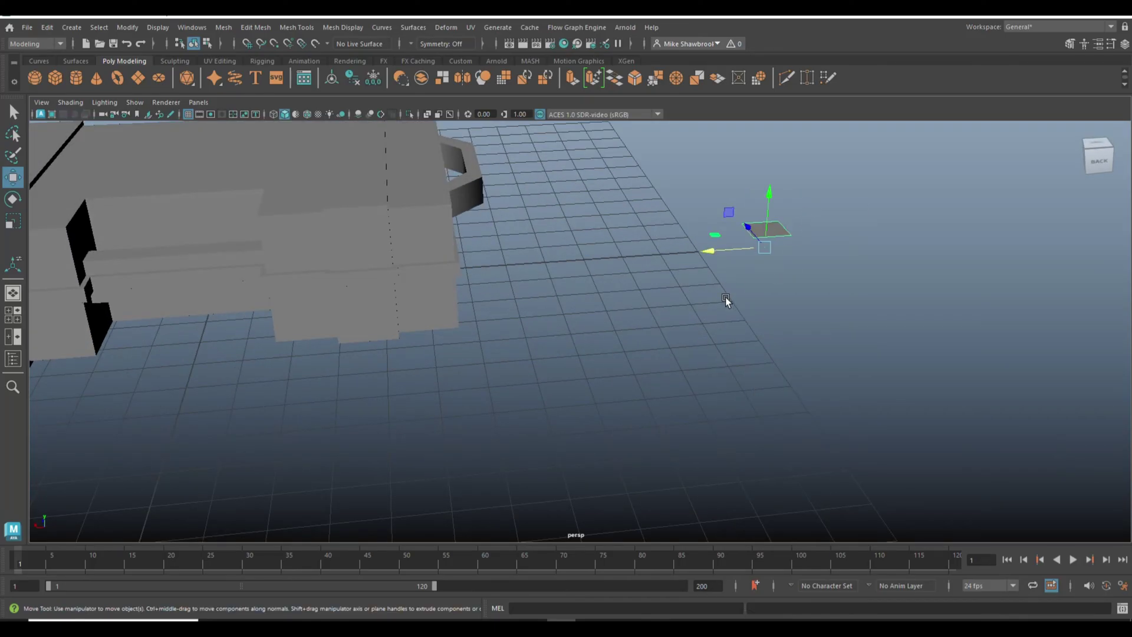
key("r")
left_click_drag(762, 246, 925, 276)
left_click(135, 28)
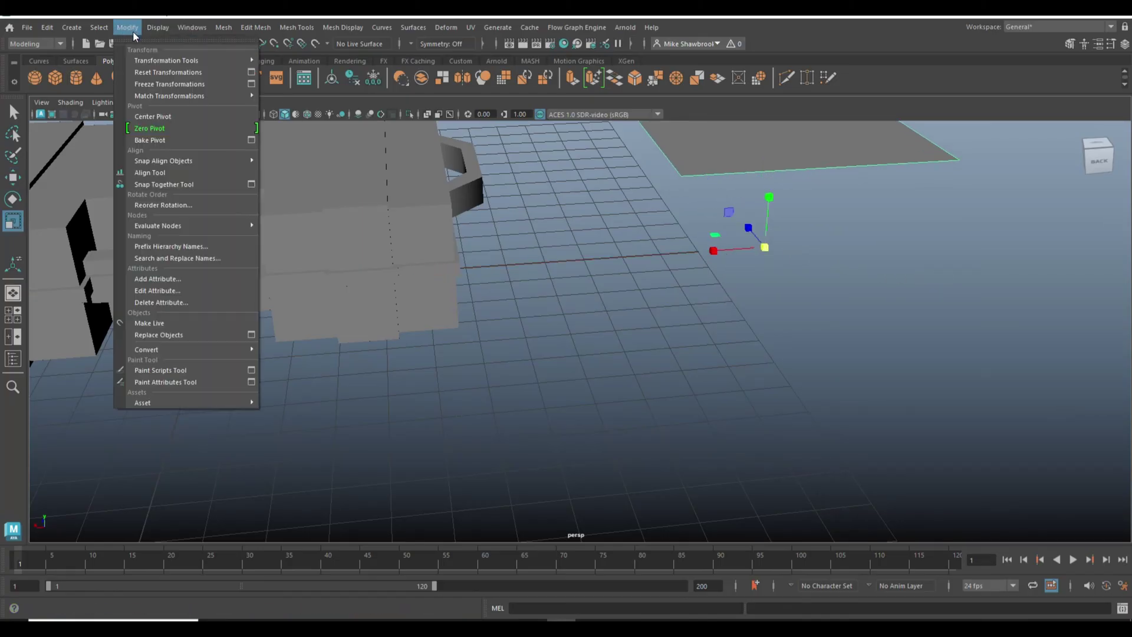
- Centre the plane's pivot and move it over the case, raised above the lid
left_click(172, 115)
key("a")
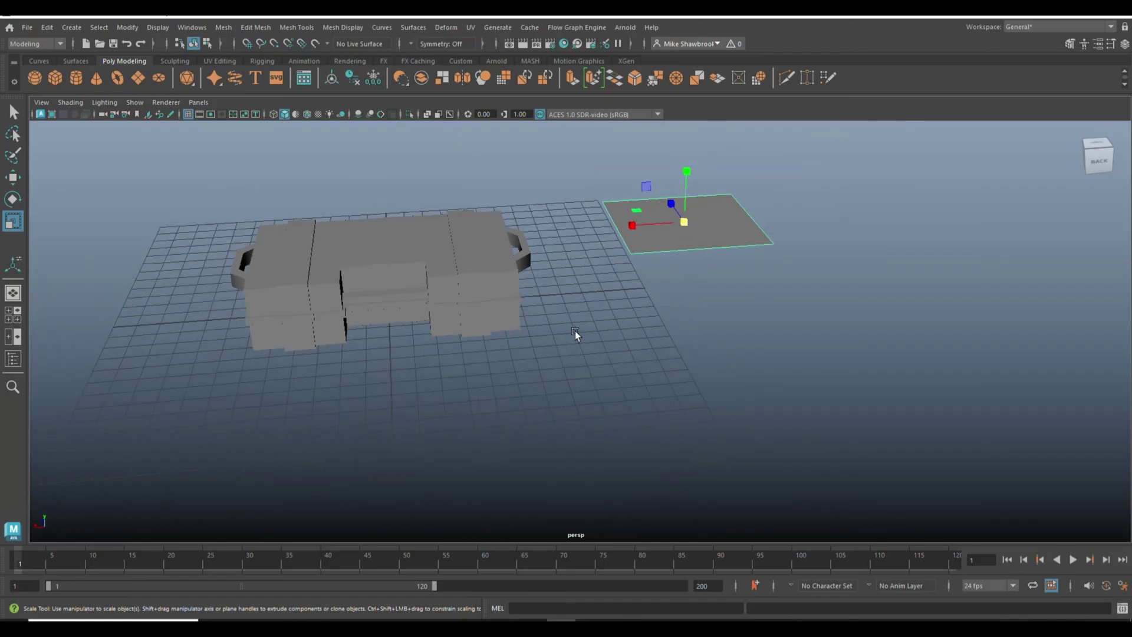
key("w")
left_click_drag(625, 230, 323, 267)
left_click_drag(381, 192, 379, 163)
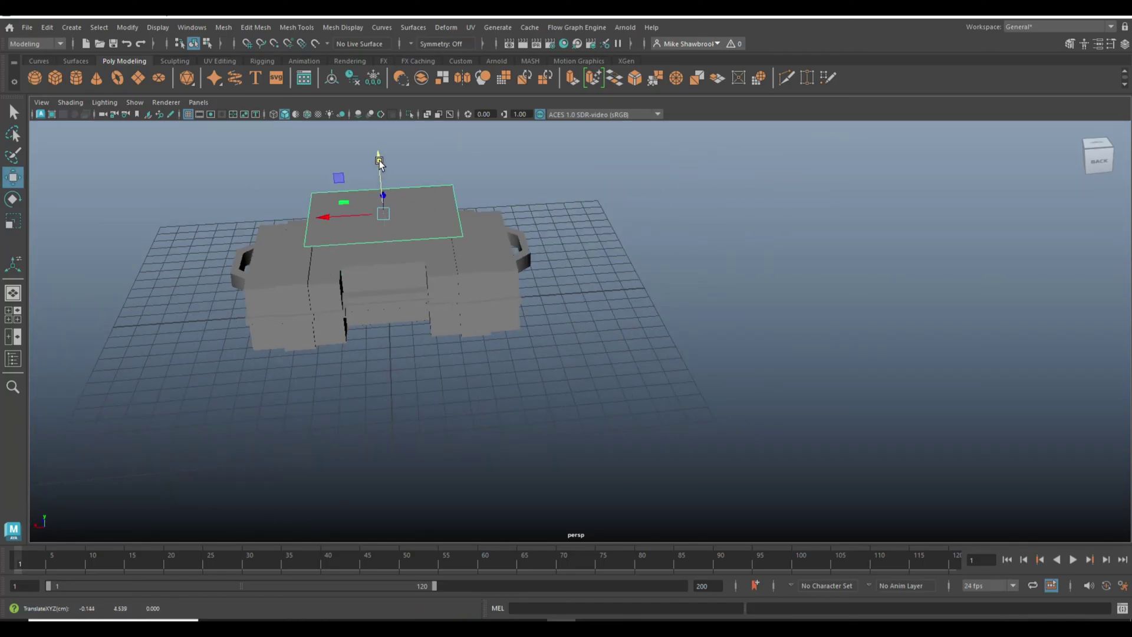
- In the wireframe Top view, shrink the plane to fit the lid and grid-snap it one unit along Z
left_click(13, 317)
key("space")
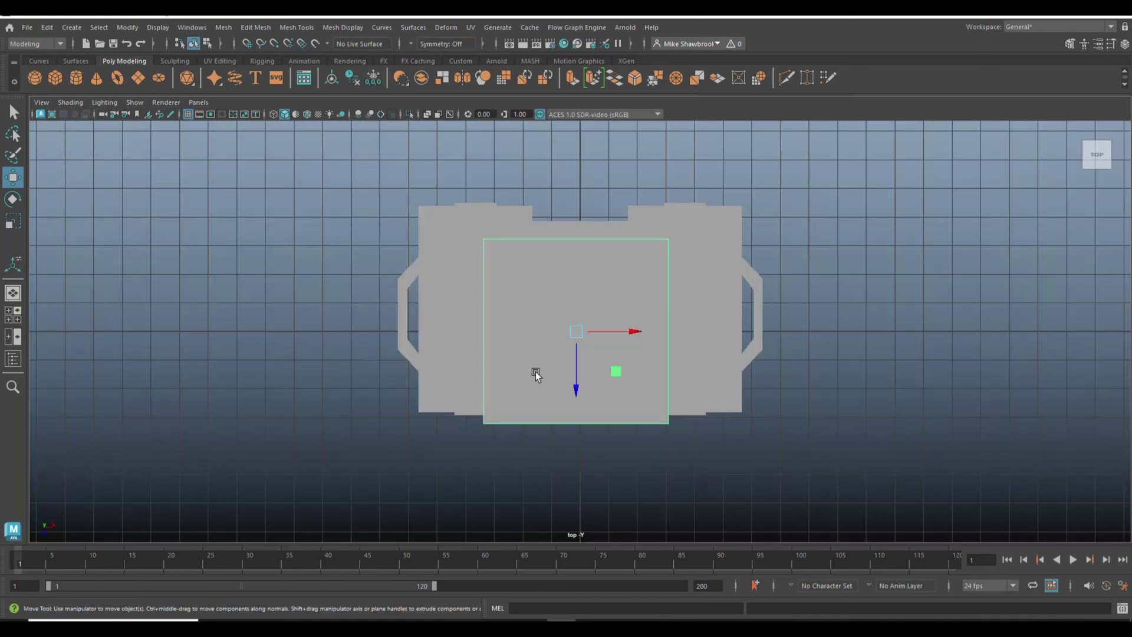
key("4")
key("r")
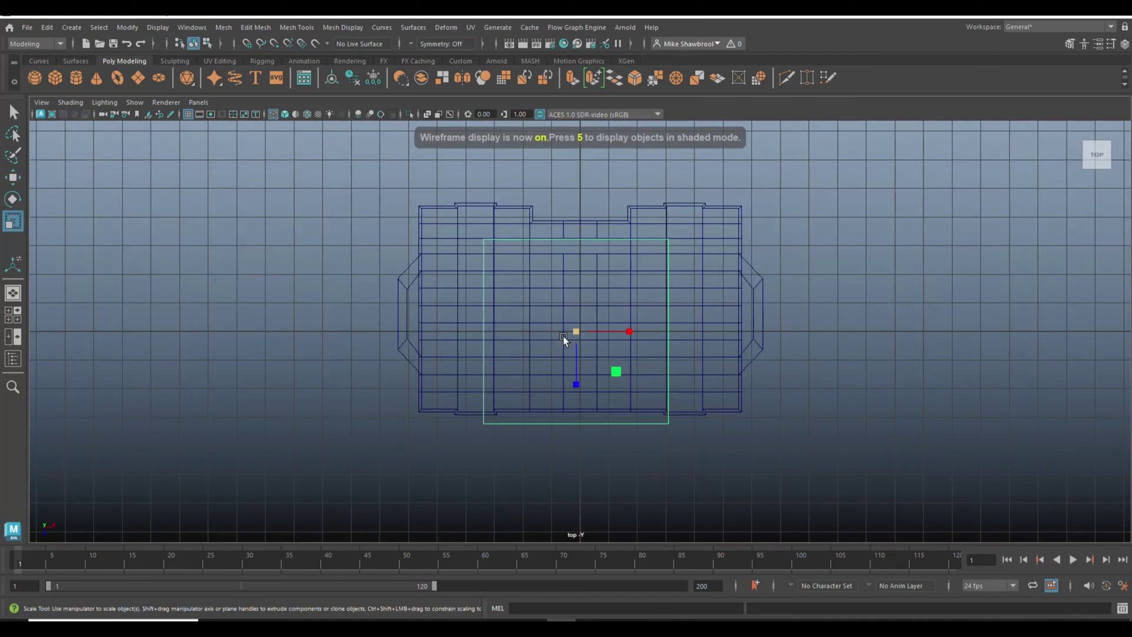
mouse_move(575, 331)
left_mouse_down()
mouse_move(536, 335)
mouse_move(578, 330)
left_mouse_up()
key("w")
key("x")
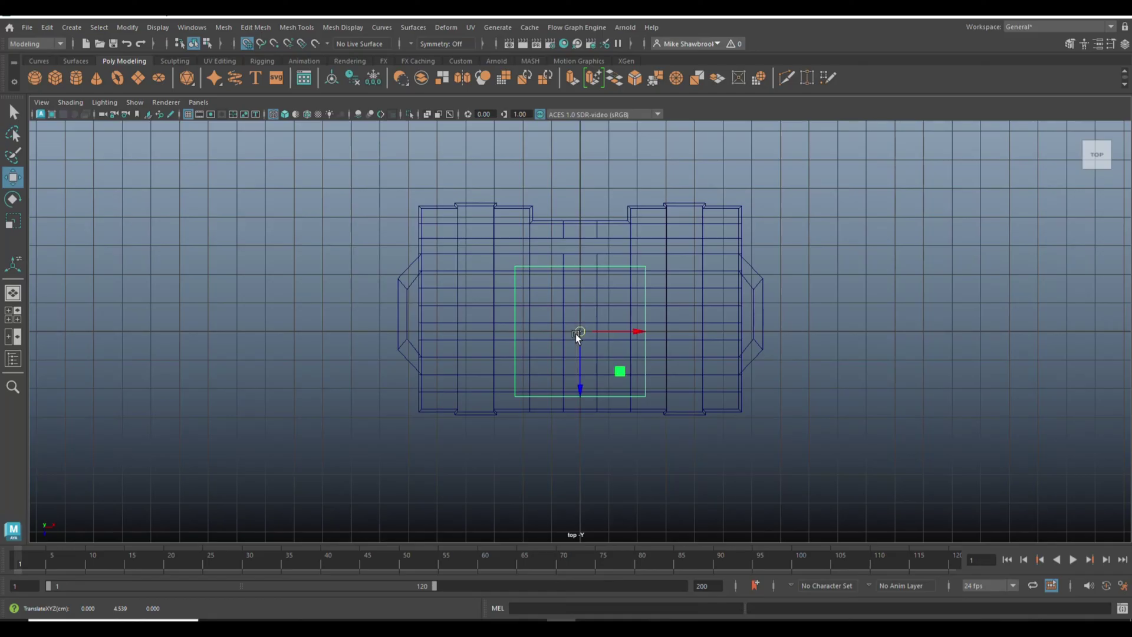
left_click_drag(582, 384, 568, 298)
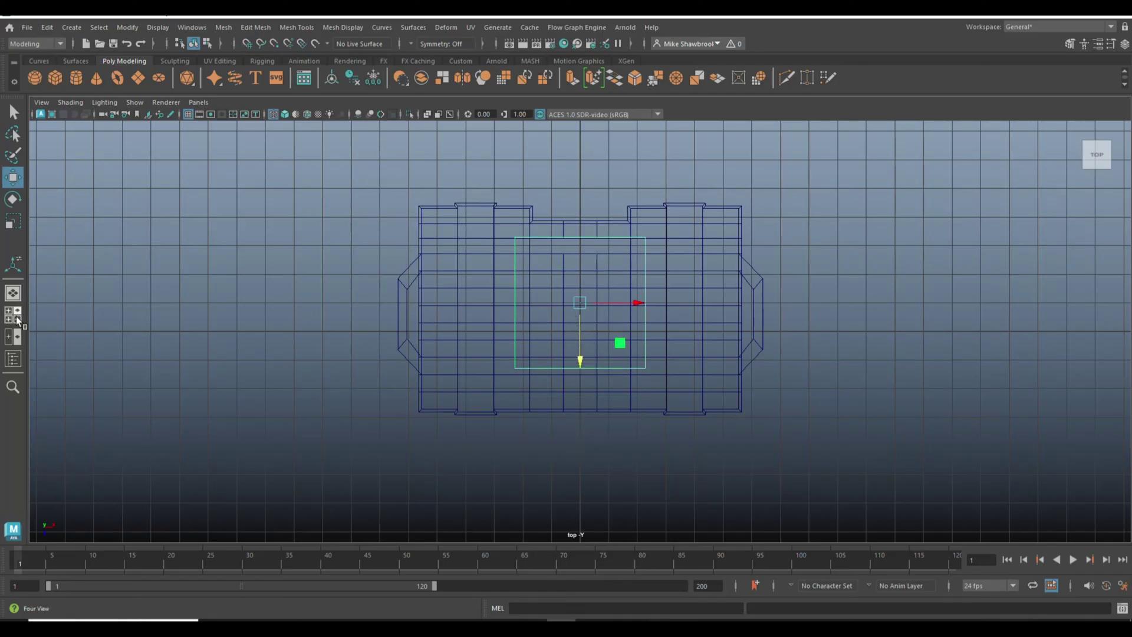
- Scale the lid plane down uniformly to about 2.69 units in the perspective view
key("space")
key("space")
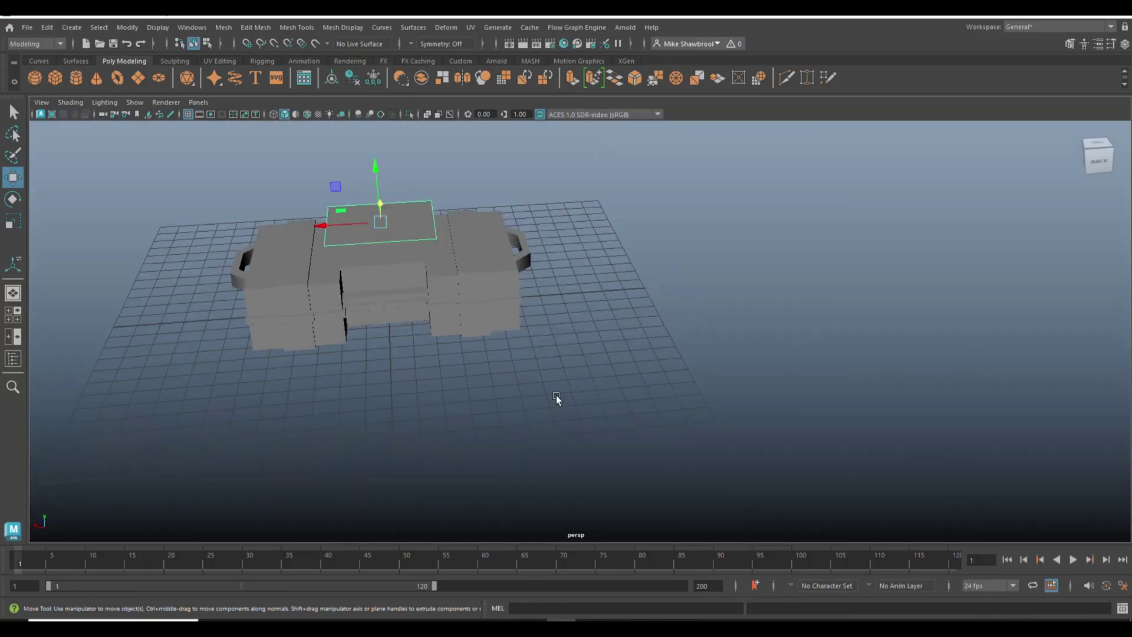
left_click_drag(557, 396, 432, 400, "alt")
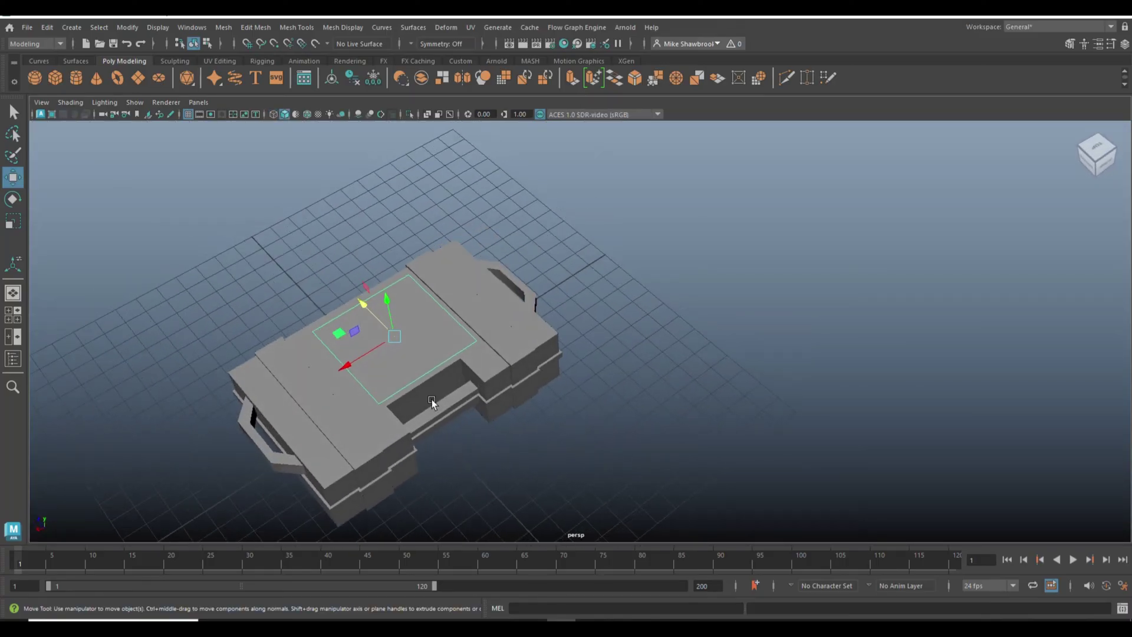
key("r")
left_click_drag(392, 339, 359, 346)
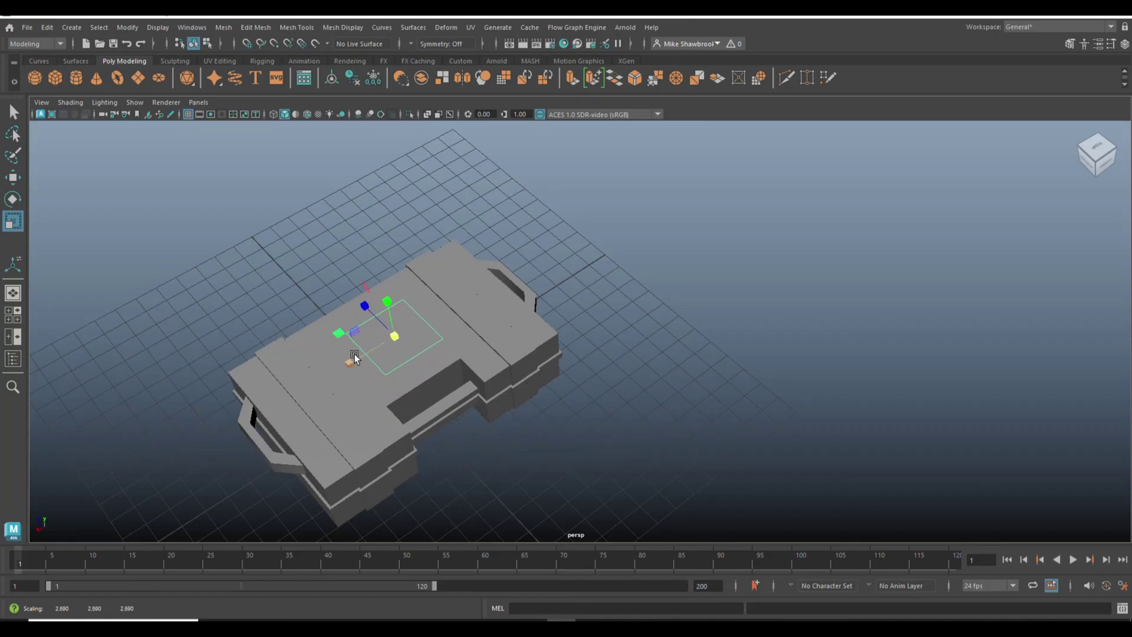
left_click_drag(422, 405, 429, 498, "alt")
- Select the border edges of the flat panel in edge mode
scroll(429, 497, "up", 2)
scroll(425, 495, "up", 3)
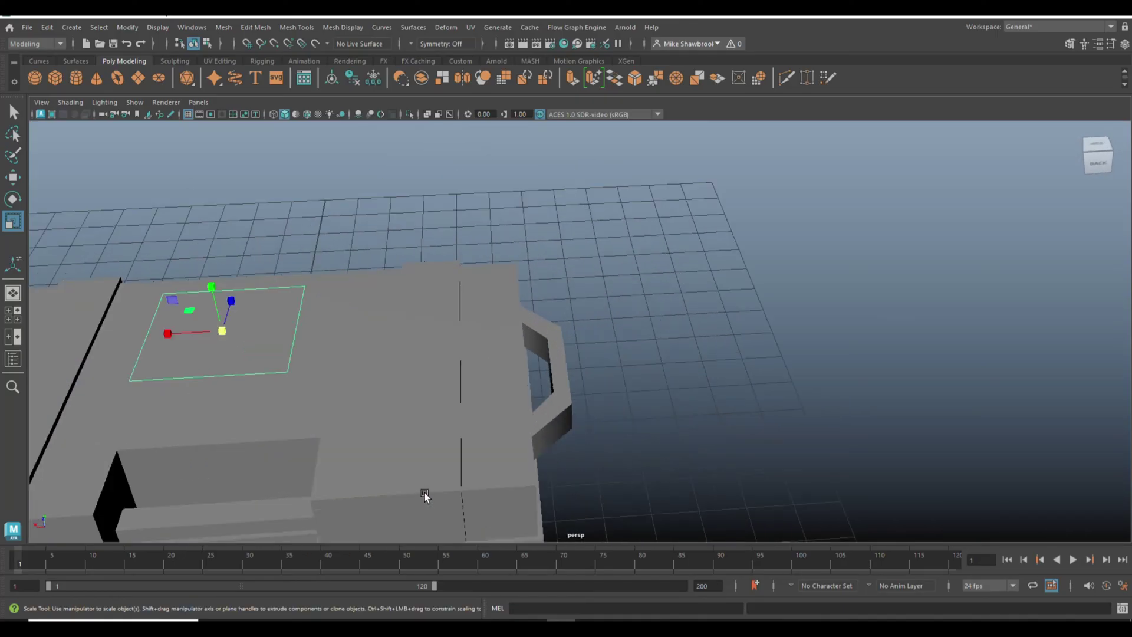
right_click(285, 296)
left_click(287, 258)
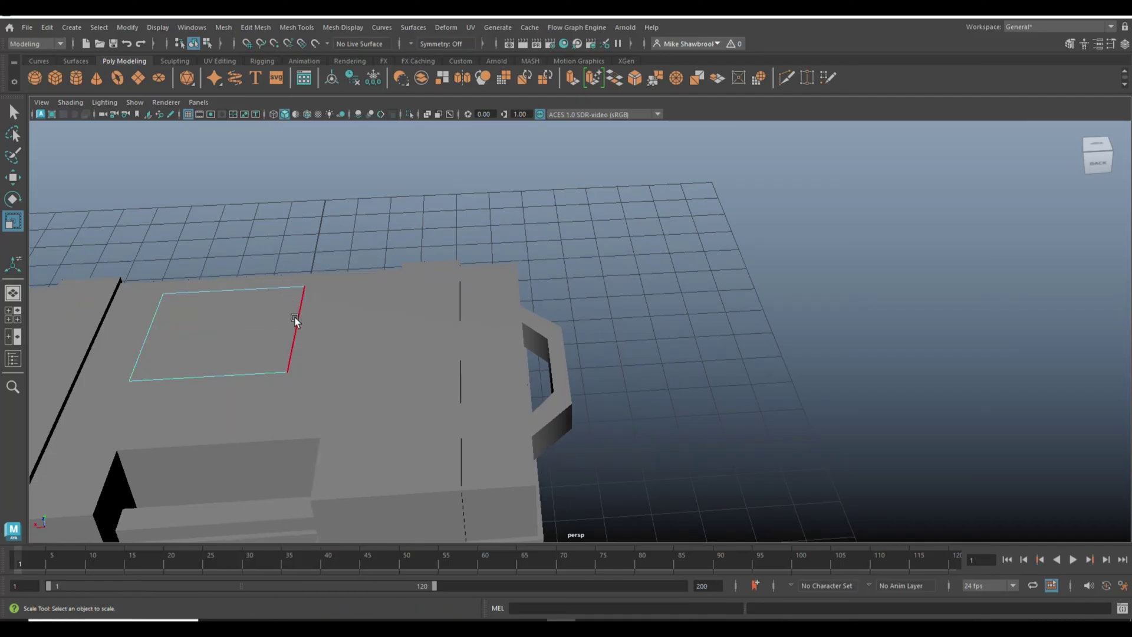
left_click(294, 317)
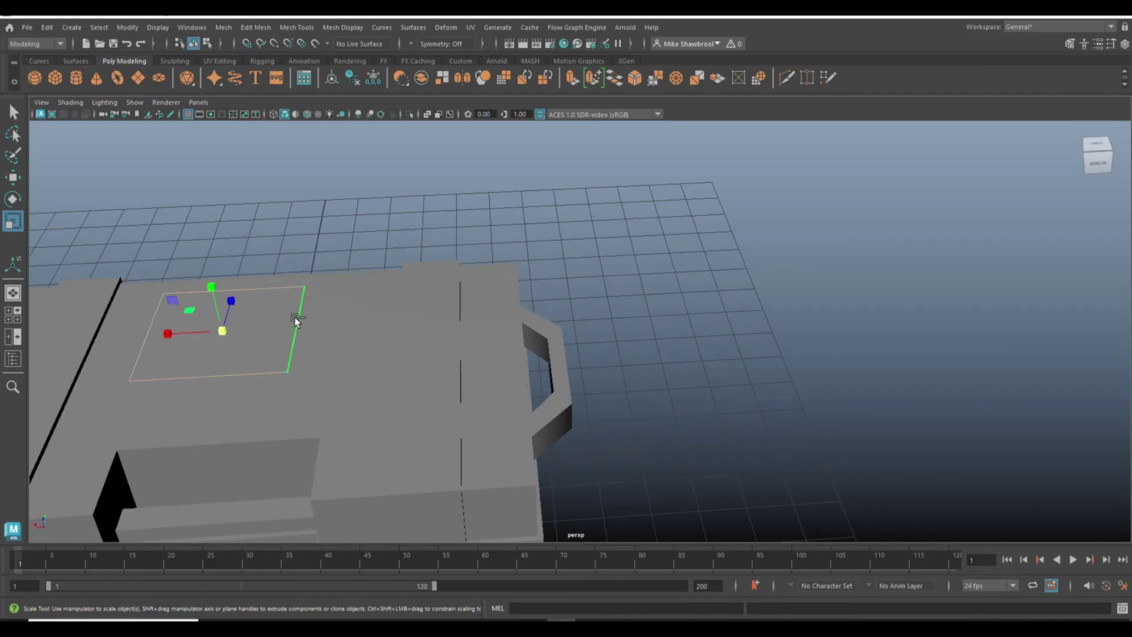
key("ctrl+n")
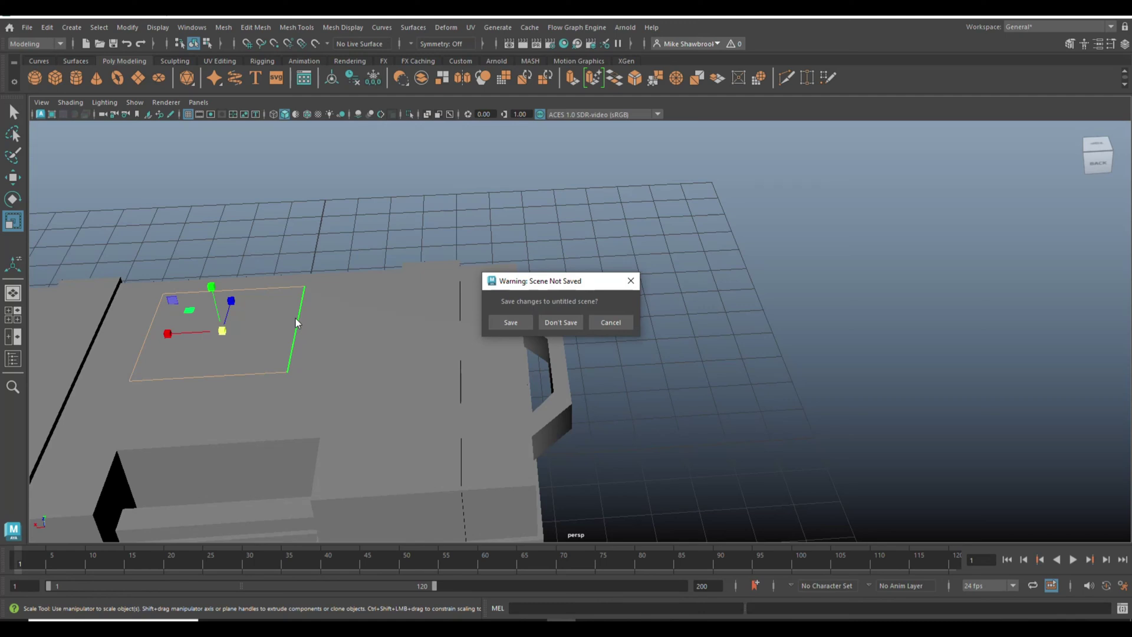
left_click(631, 281)
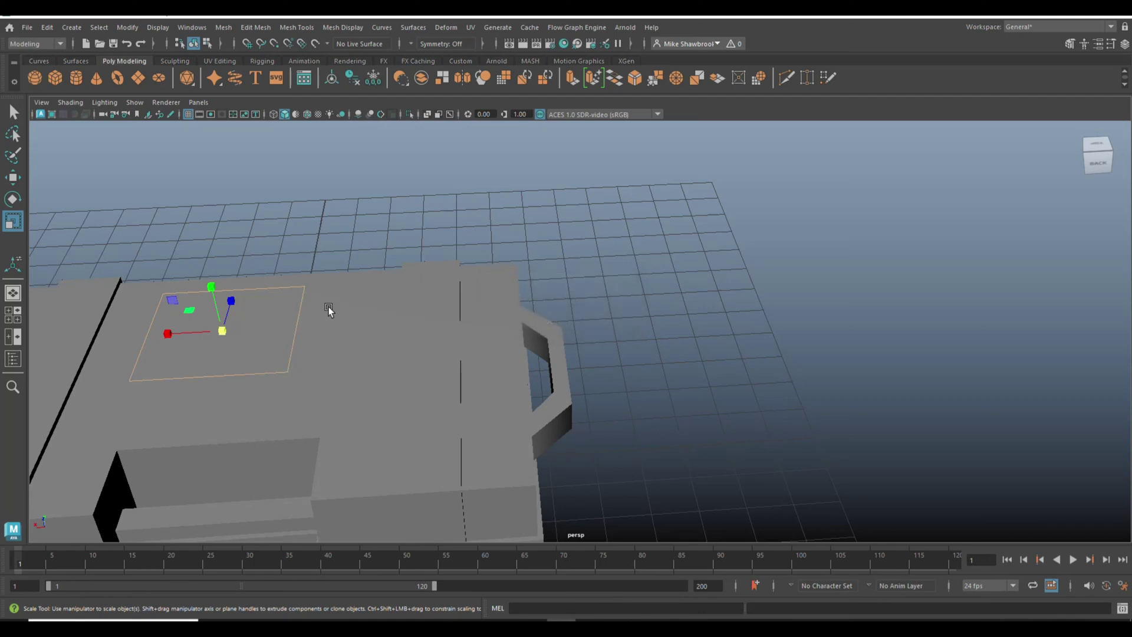
- Extrude the border three times, moving up, scaling out, then lowering to form the rim
key("ctrl+e")
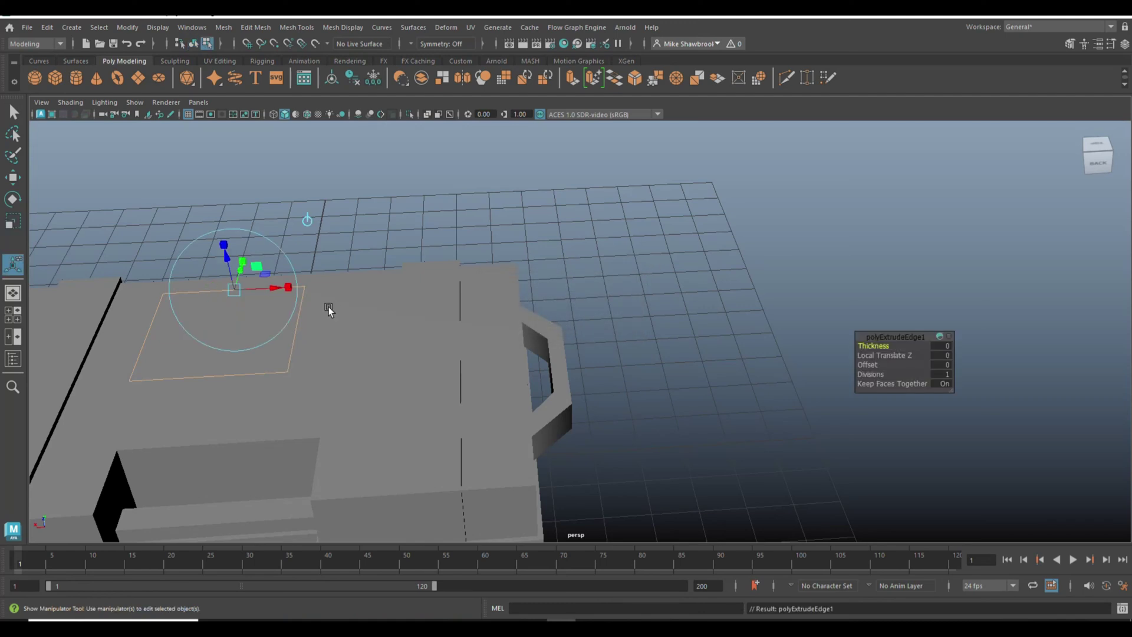
key("w")
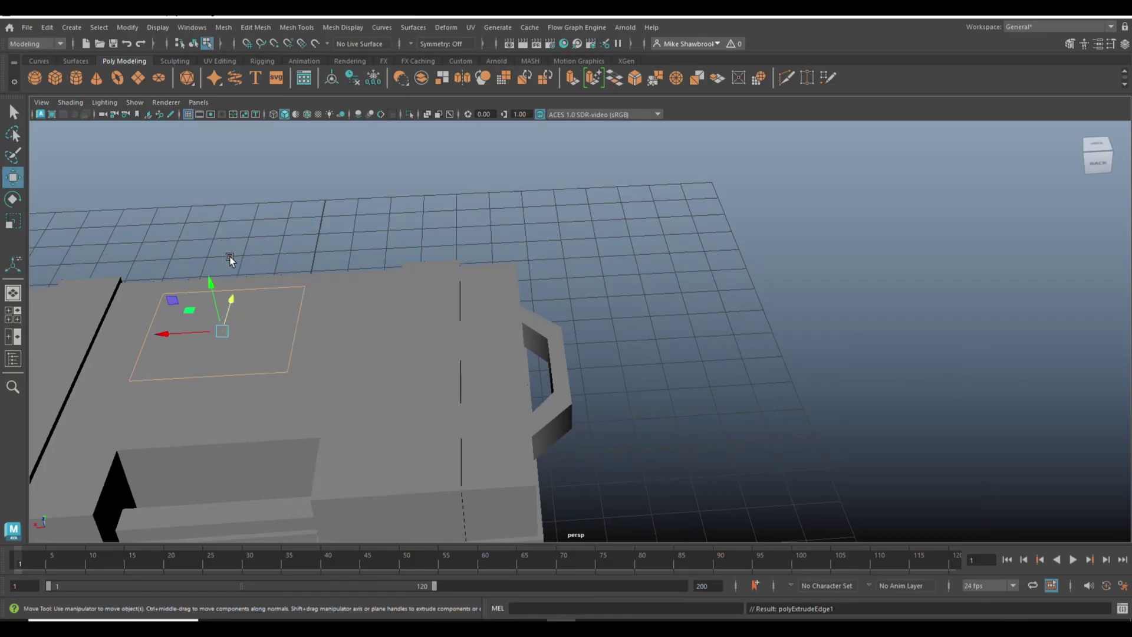
left_click_drag(215, 277, 208, 278)
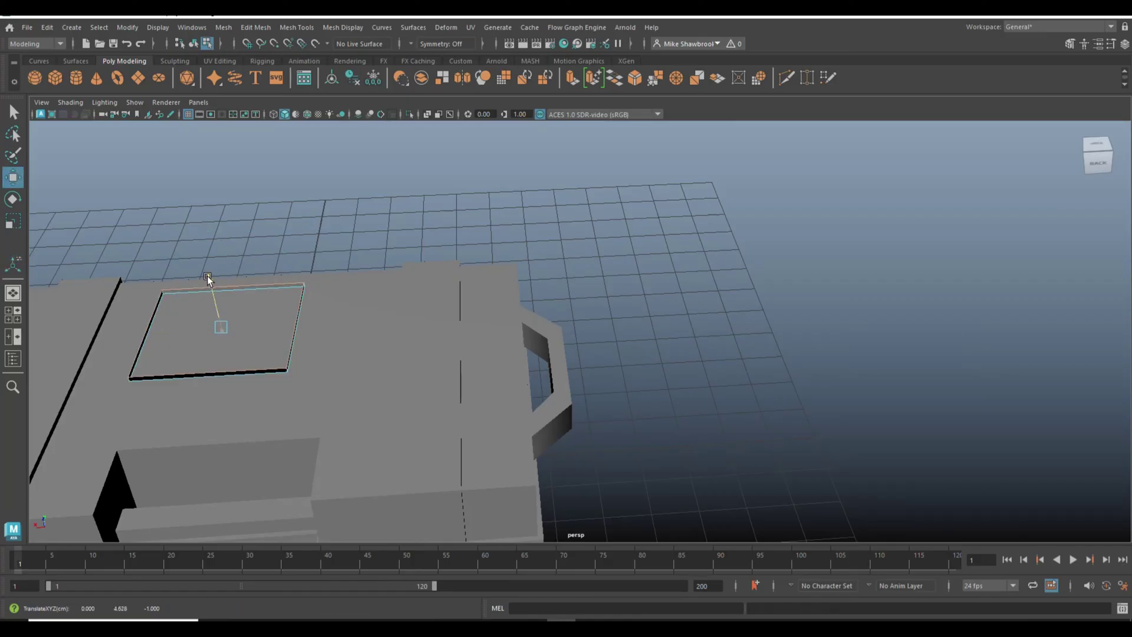
key("ctrl+e")
key("r")
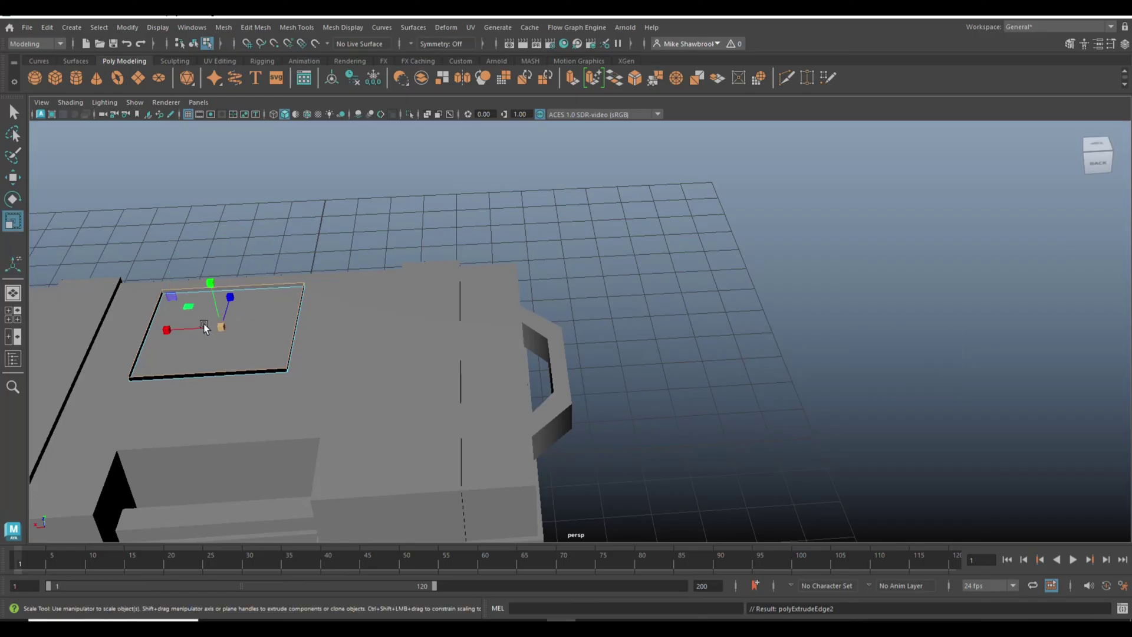
left_click_drag(221, 323, 232, 332)
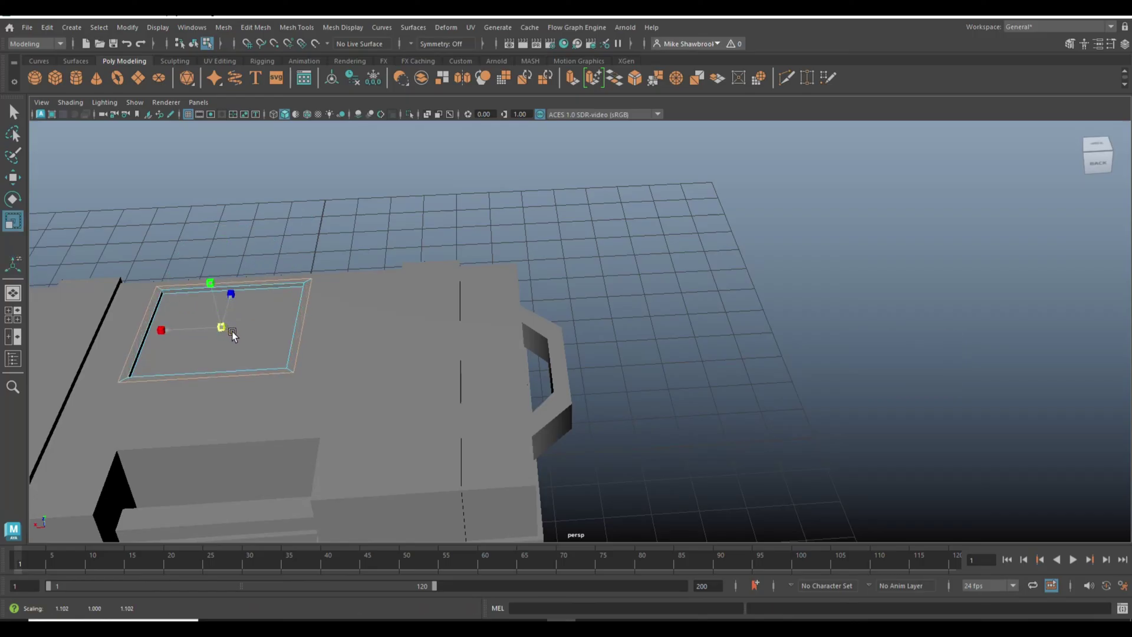
key("ctrl+e")
key("w")
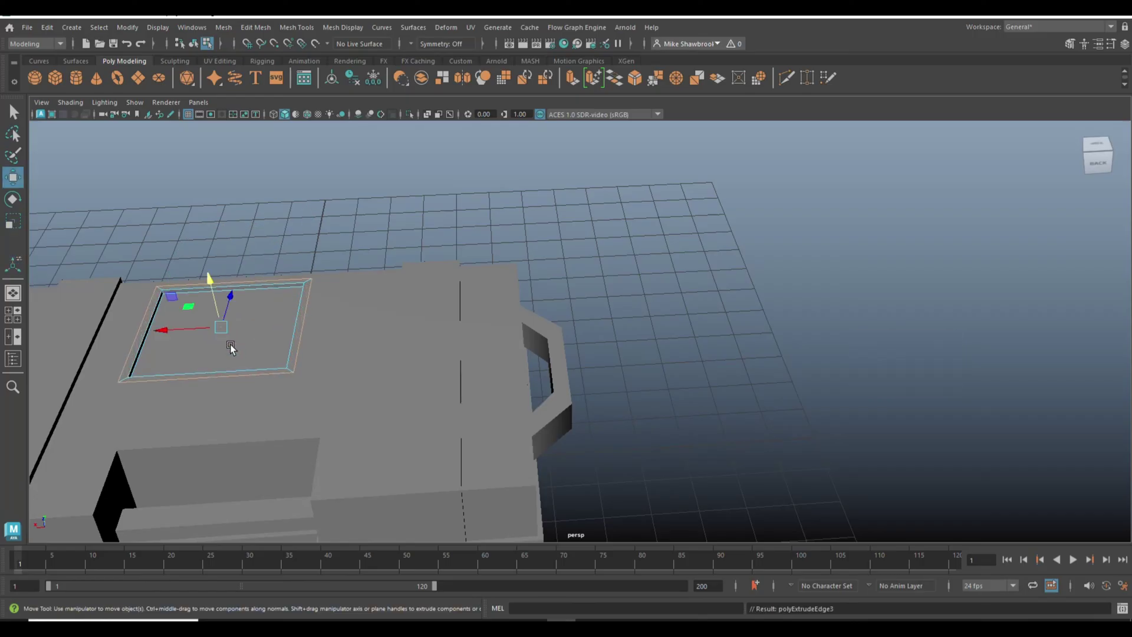
left_click_drag(203, 281, 208, 287)
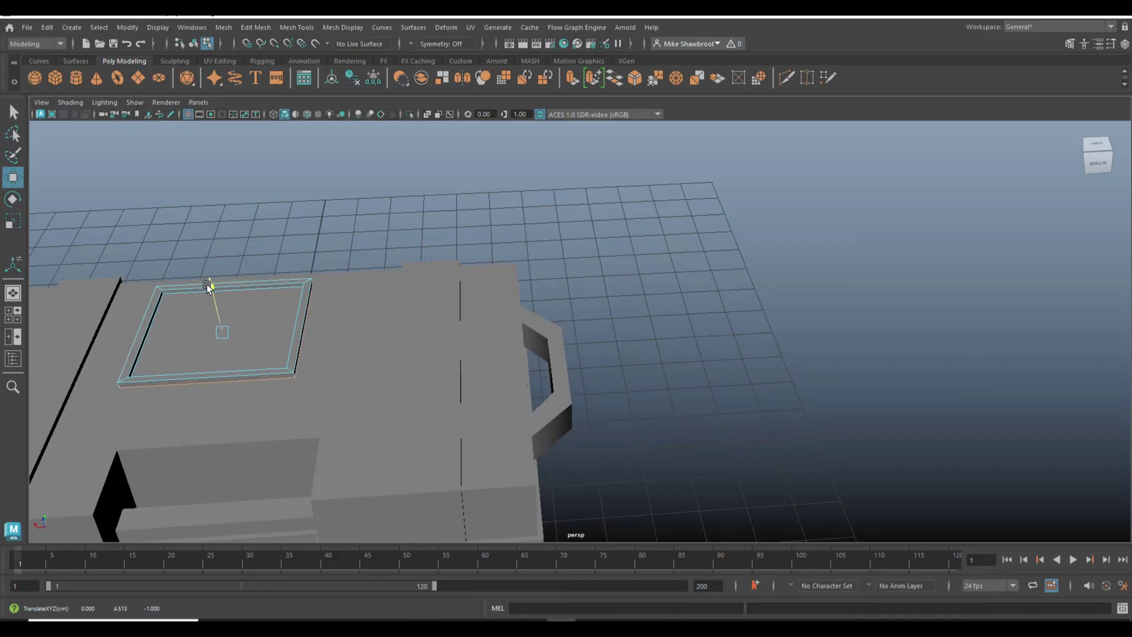
left_click_drag(279, 302, 256, 274, "alt")
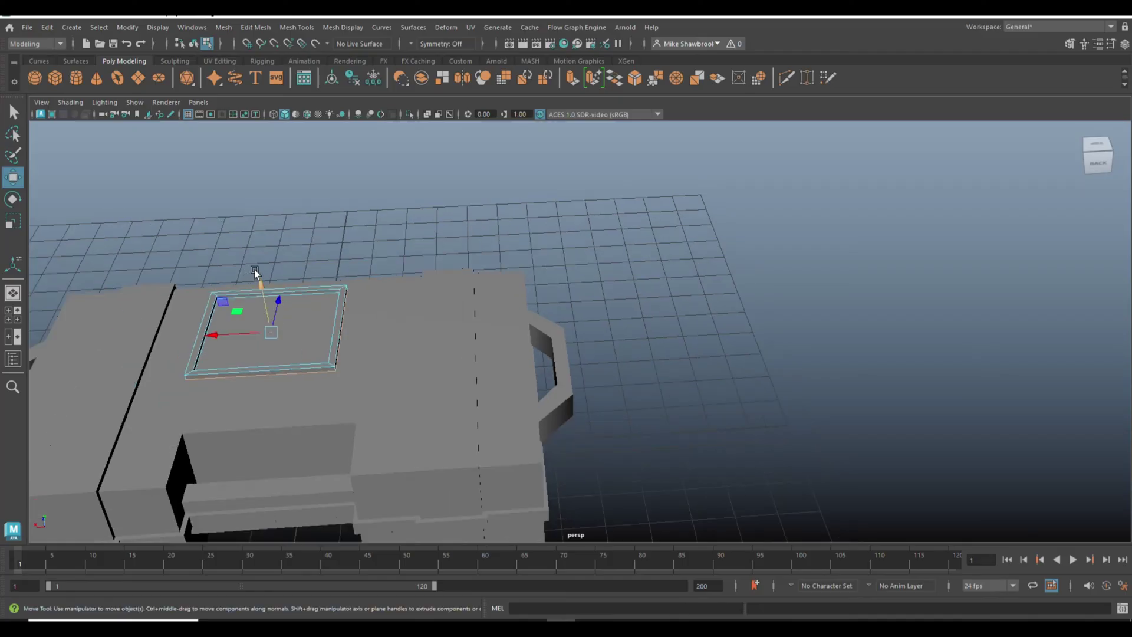
right_click_drag(302, 281, 354, 265)
- Insert edge loops both ways across the panel's inner face, splitting it into a three-by-three grid
left_click(261, 30)
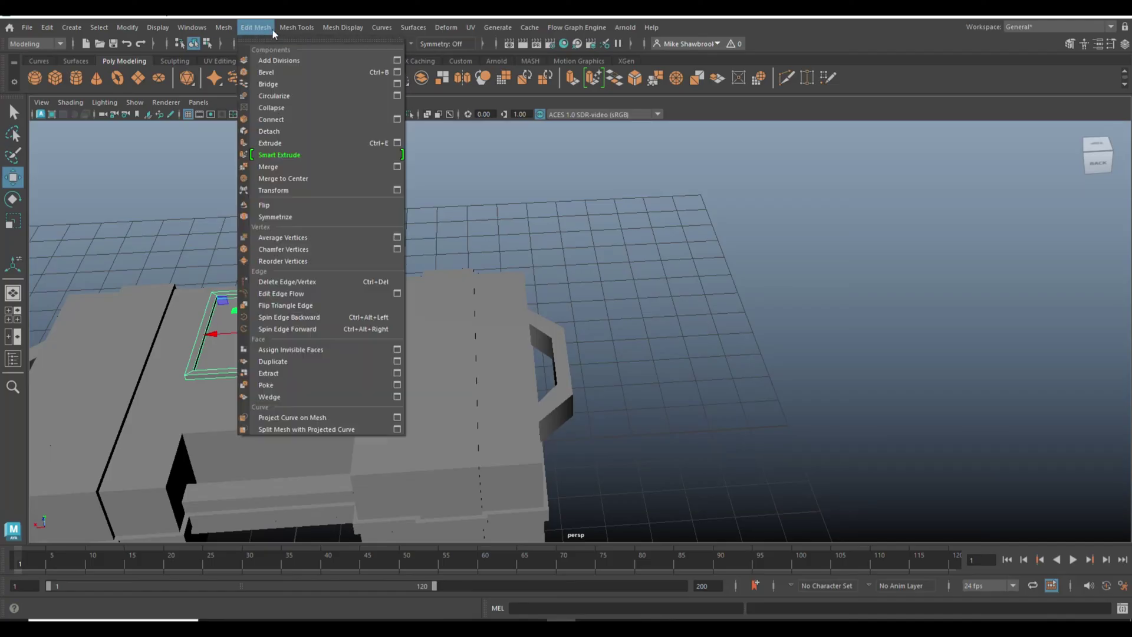
left_click(299, 30)
left_click(246, 26)
mouse_move(212, 28)
mouse_move(289, 28)
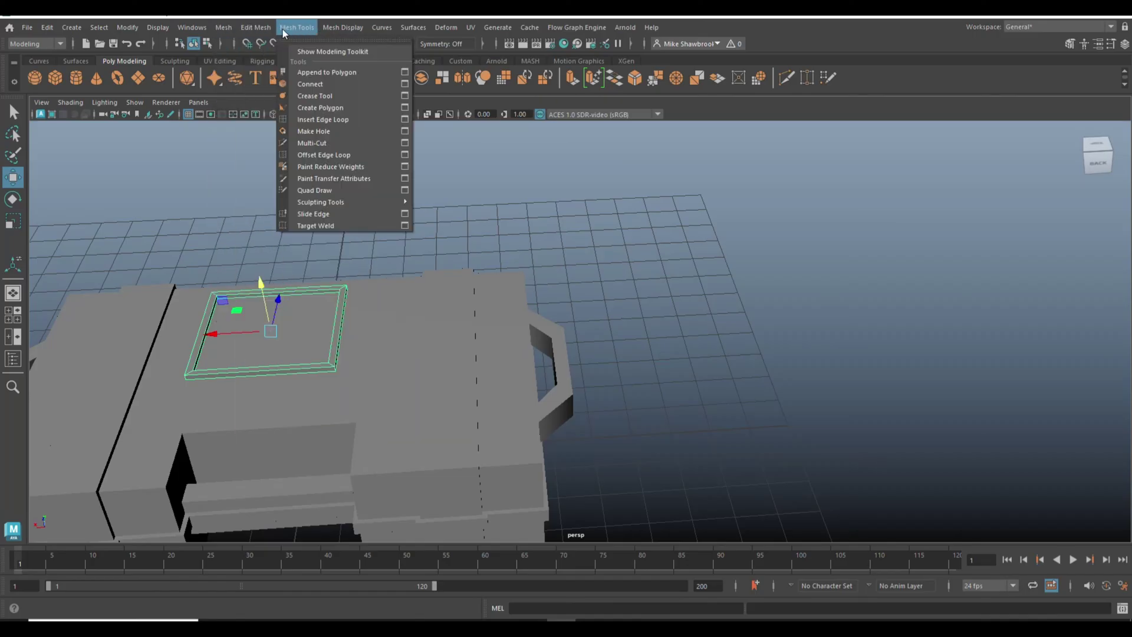
left_click(354, 120)
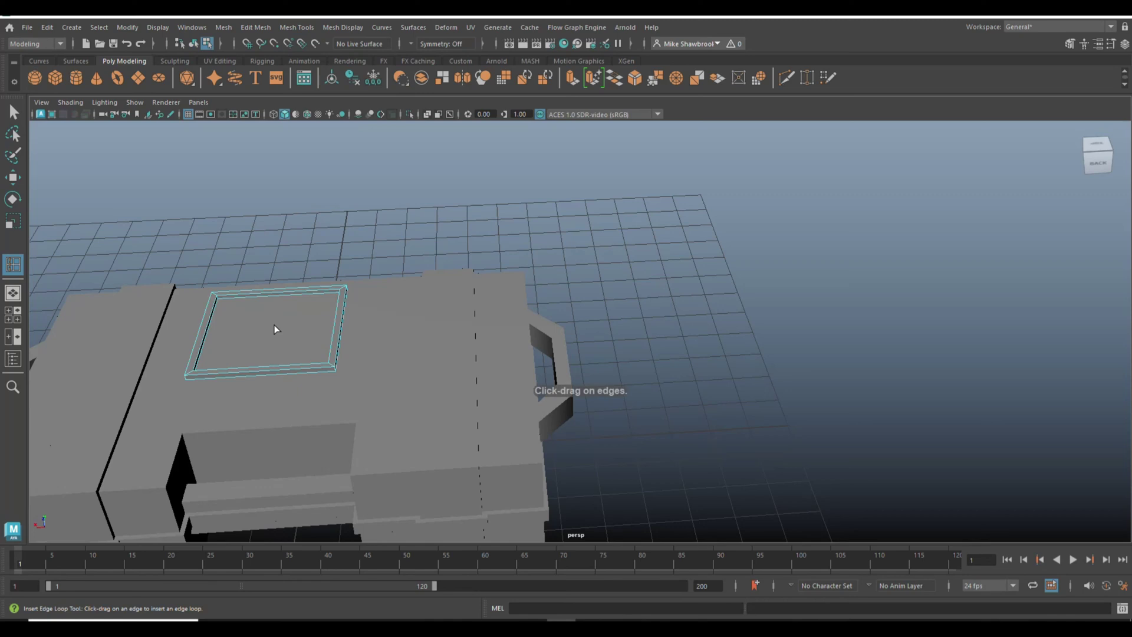
left_click(264, 370)
left_click(336, 344)
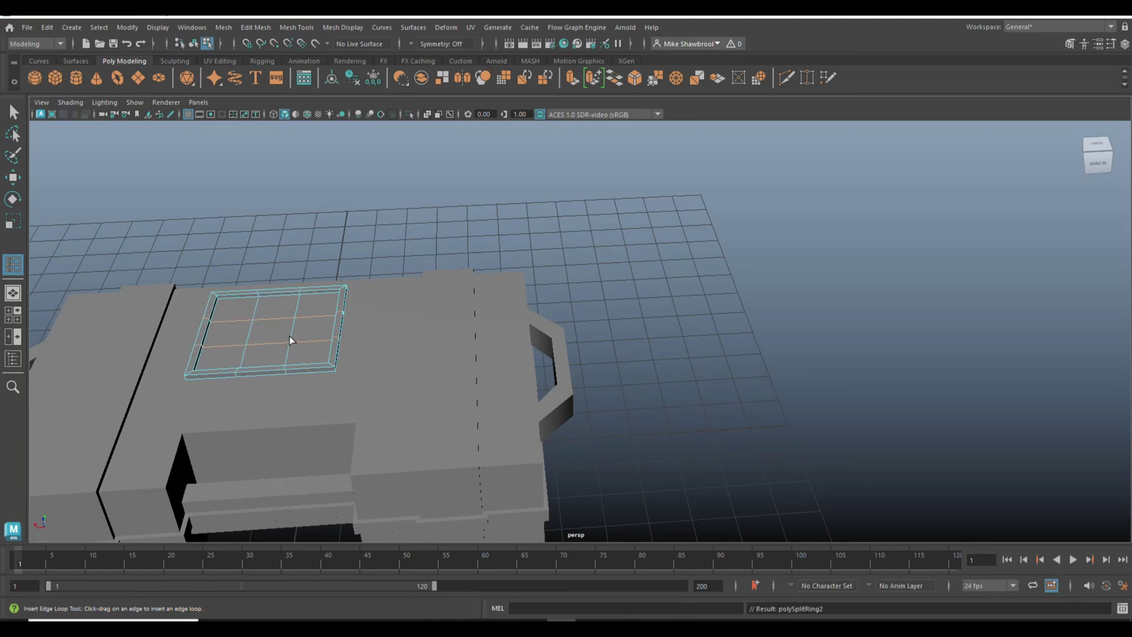
mouse_move(277, 313)
right_mouse_down()
mouse_move(241, 304)
mouse_move(263, 313)
right_mouse_up()
key("F11")
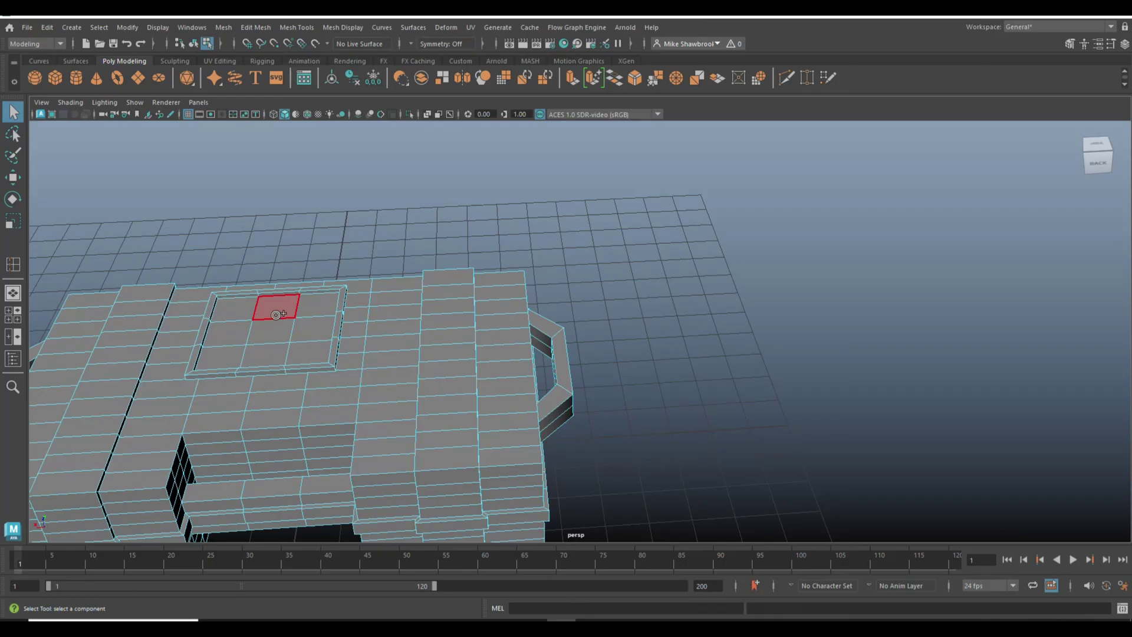
- Select the plus-shaped middle faces and inset them with an extrude offset of -0.1
mouse_move(275, 311)
left_mouse_down()
mouse_move(267, 352)
mouse_move(232, 334)
mouse_move(311, 331)
left_mouse_up()
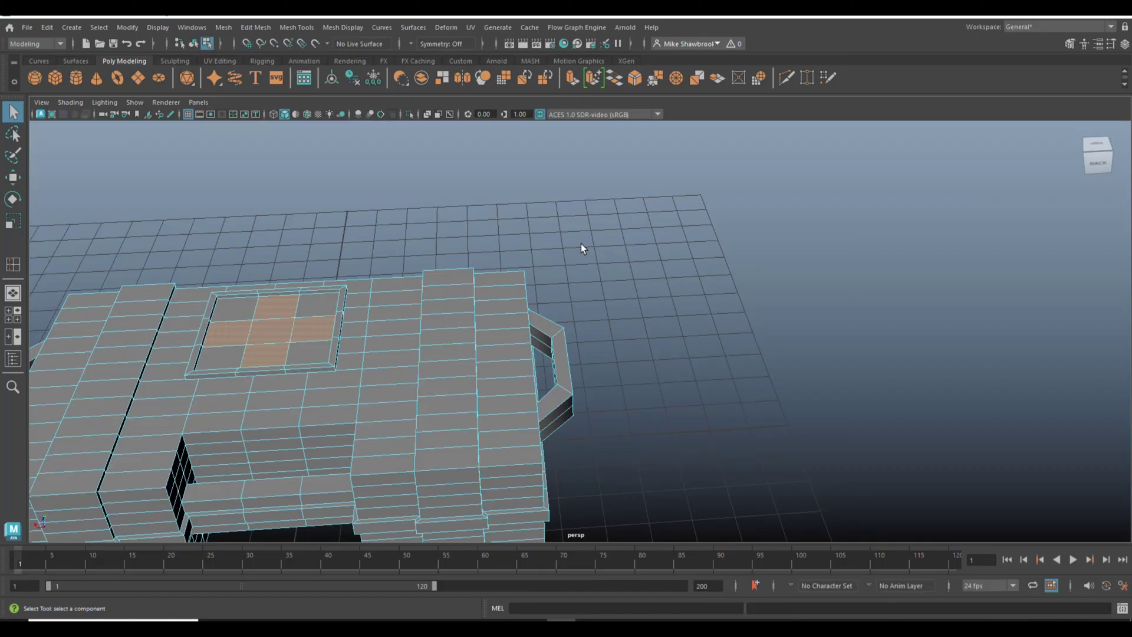
key("ctrl+e")
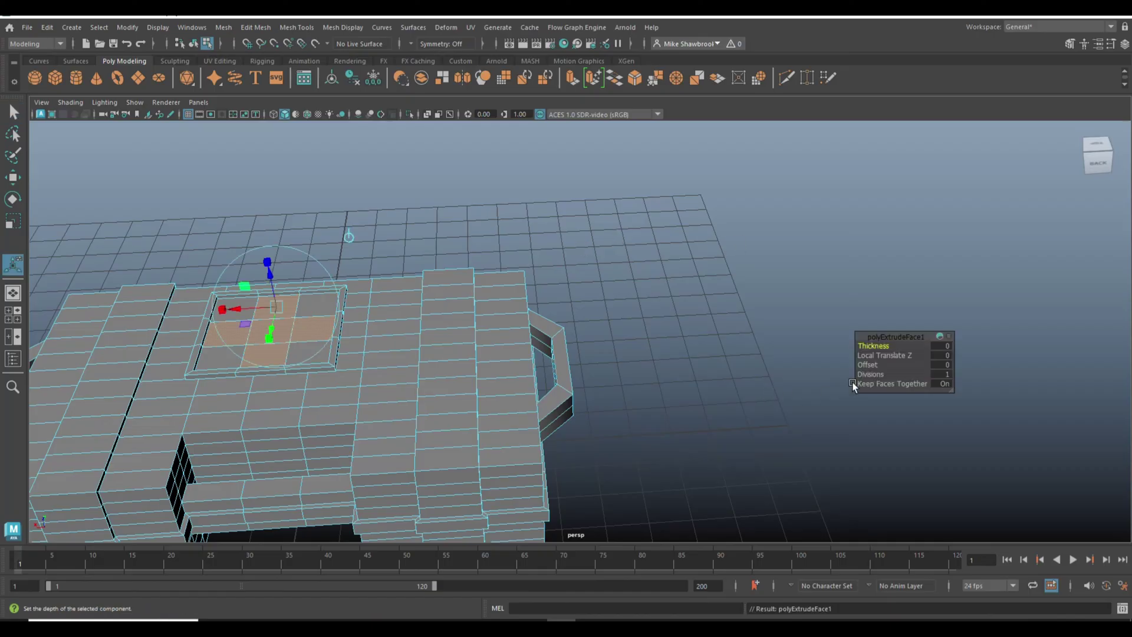
left_click(867, 364)
left_click_drag(875, 366, 874, 369)
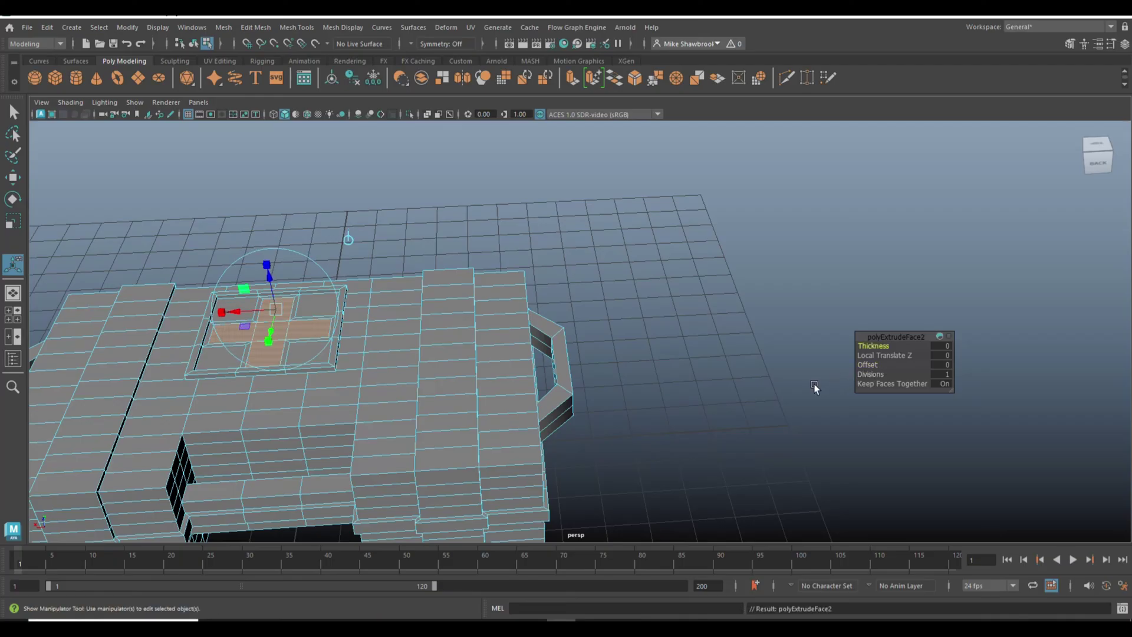
- Extrude the cross faces again and raise them along Y above the panel
key("ctrl+e")
key("w")
left_click_drag(264, 286, 260, 279)
left_click(709, 253)
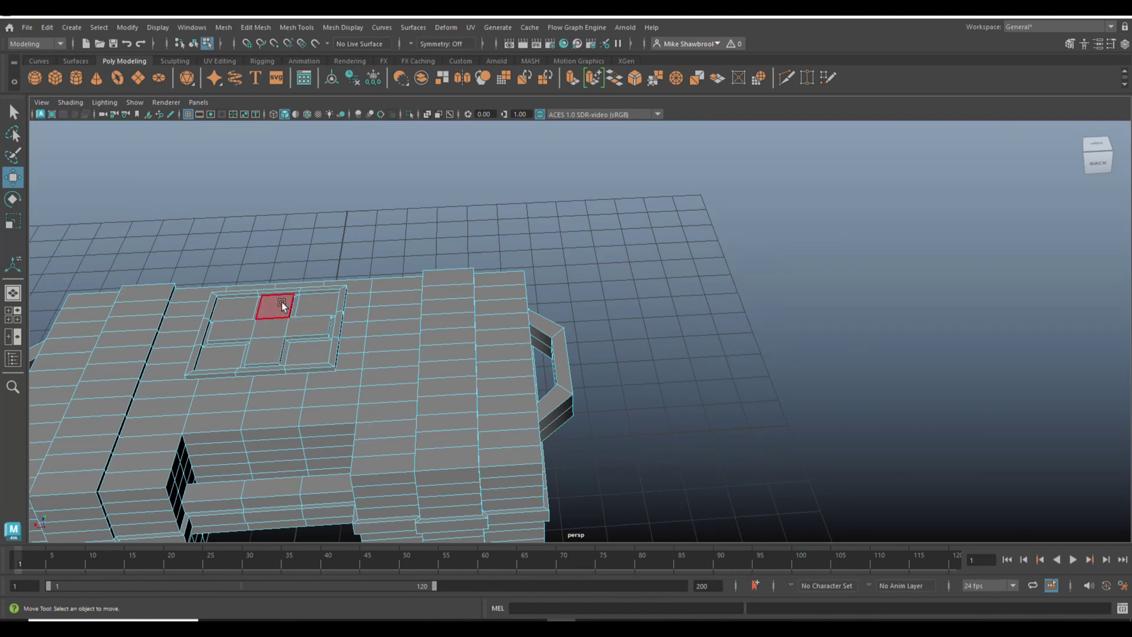
right_click_drag(283, 304, 330, 264)
left_click(440, 222)
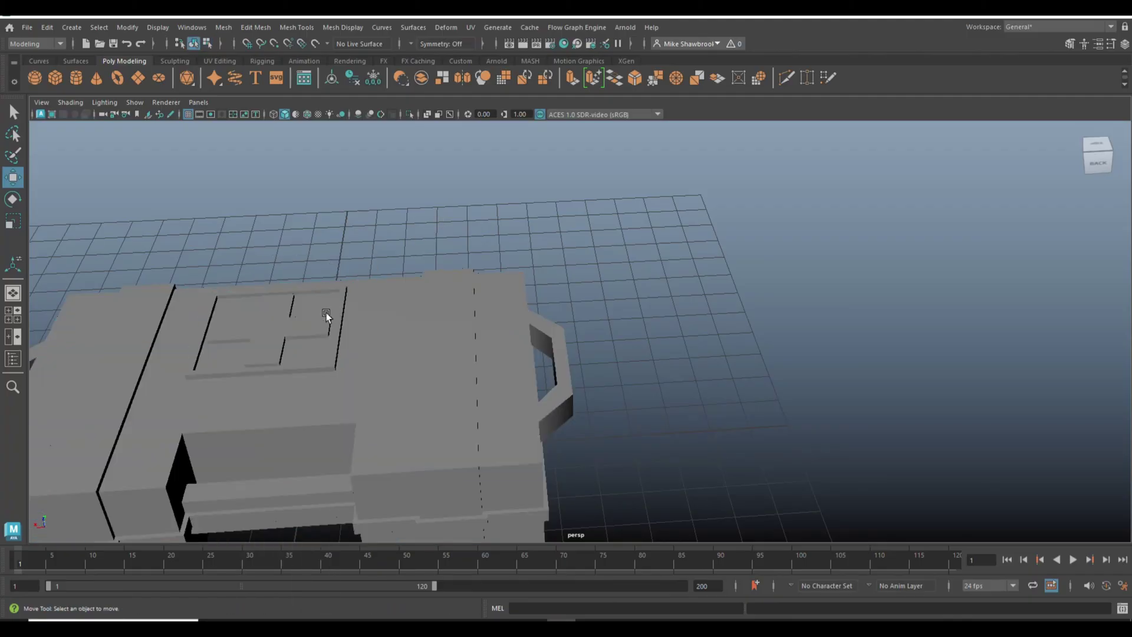
- Move the cross panel down along Y onto the lid and slide it into place along Z
left_click(326, 312)
left_click_drag(530, 420, 699, 381, "alt")
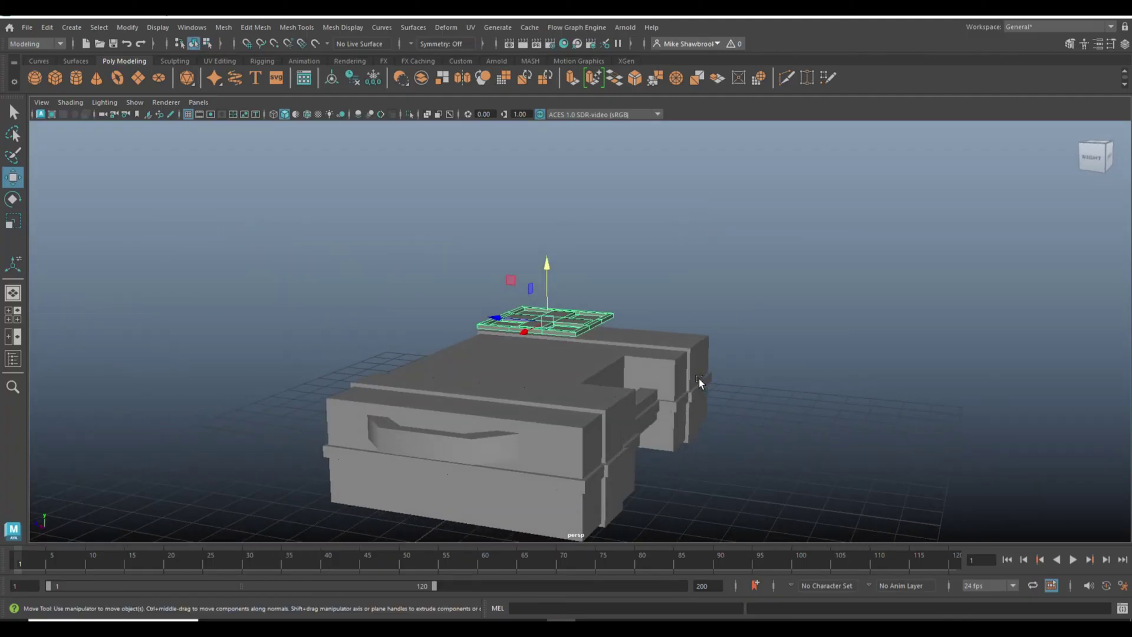
left_click_drag(540, 272, 550, 311)
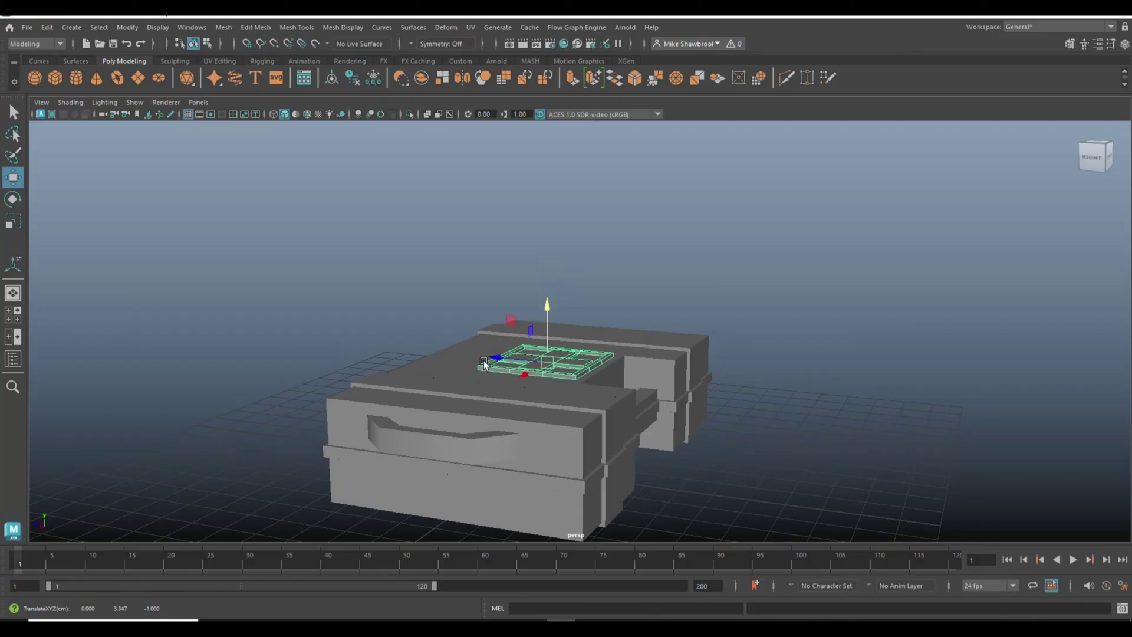
left_click_drag(484, 364, 459, 352)
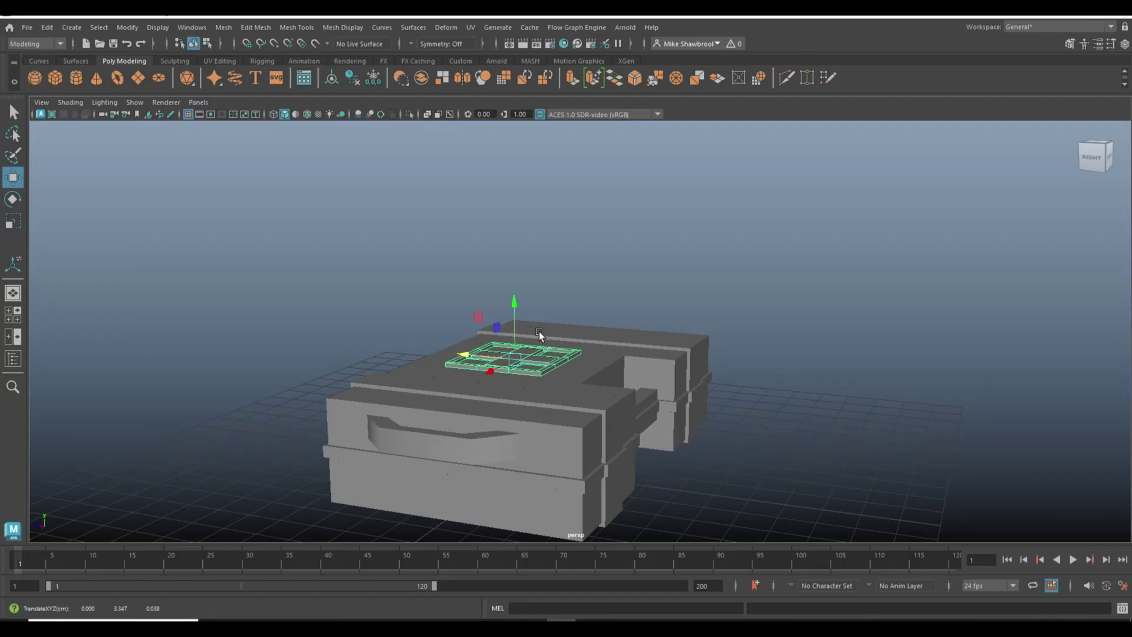
left_click(769, 235)
left_click_drag(806, 303, 632, 261, "alt")
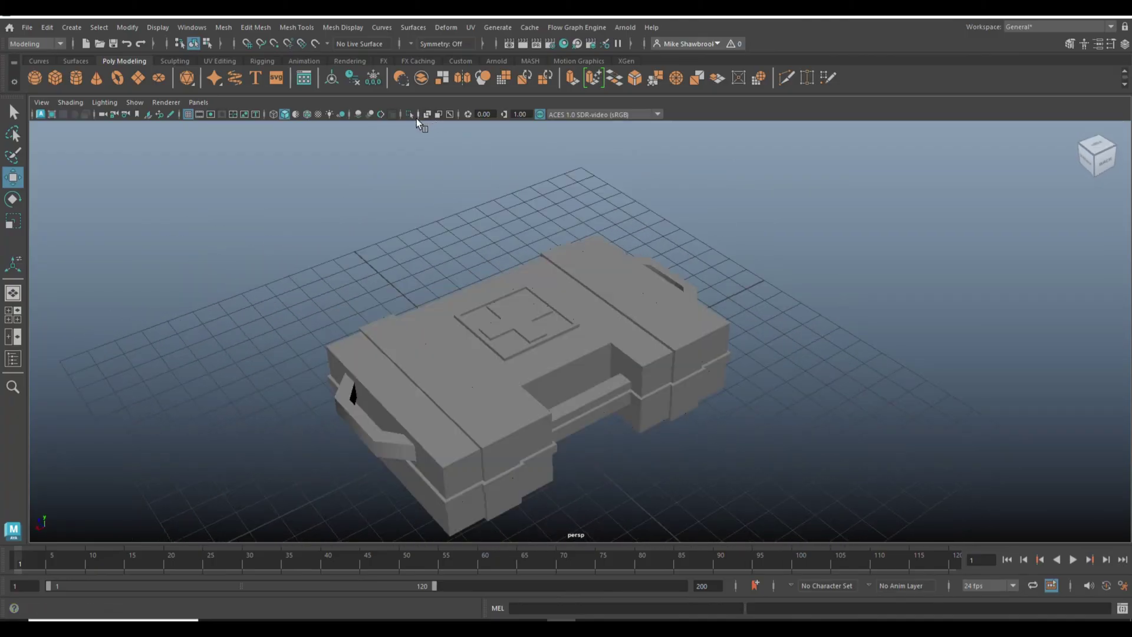
- Enable Screen Space Ambient Occlusion and orbit and dolly around the finished first aid case
left_click(357, 114)
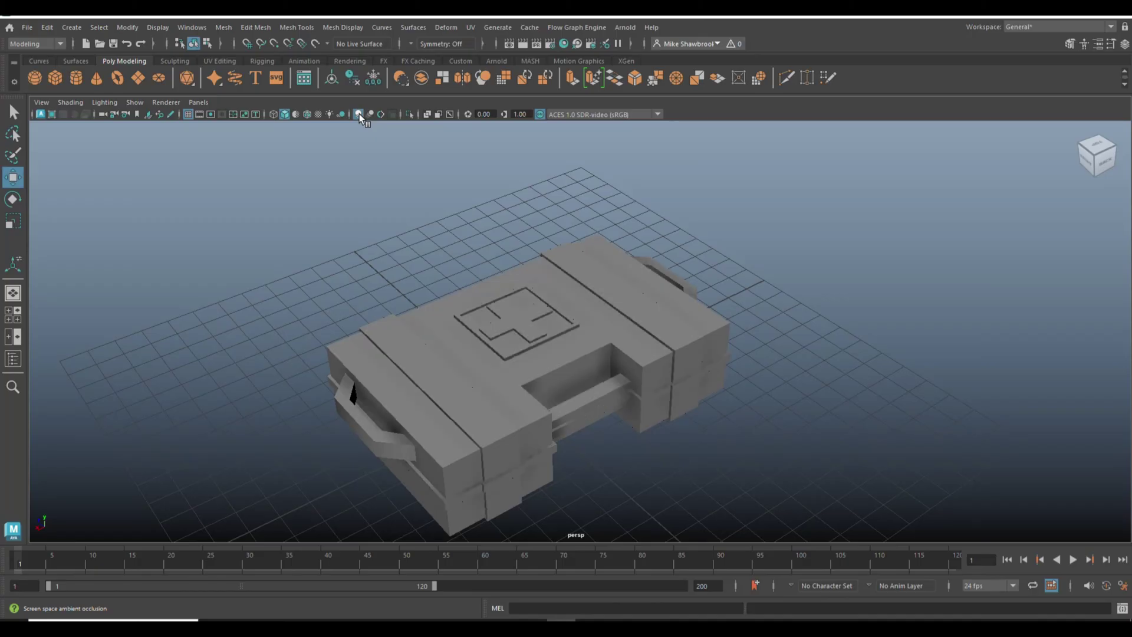
left_click_drag(678, 317, 693, 339, "alt")
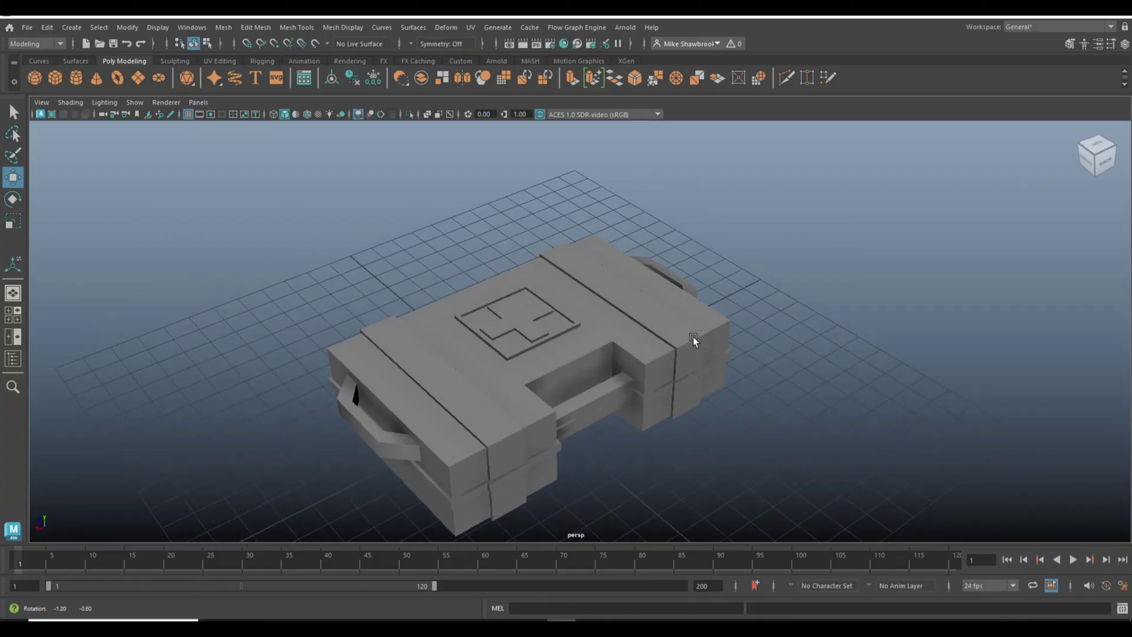
scroll(692, 337, "down", 8)
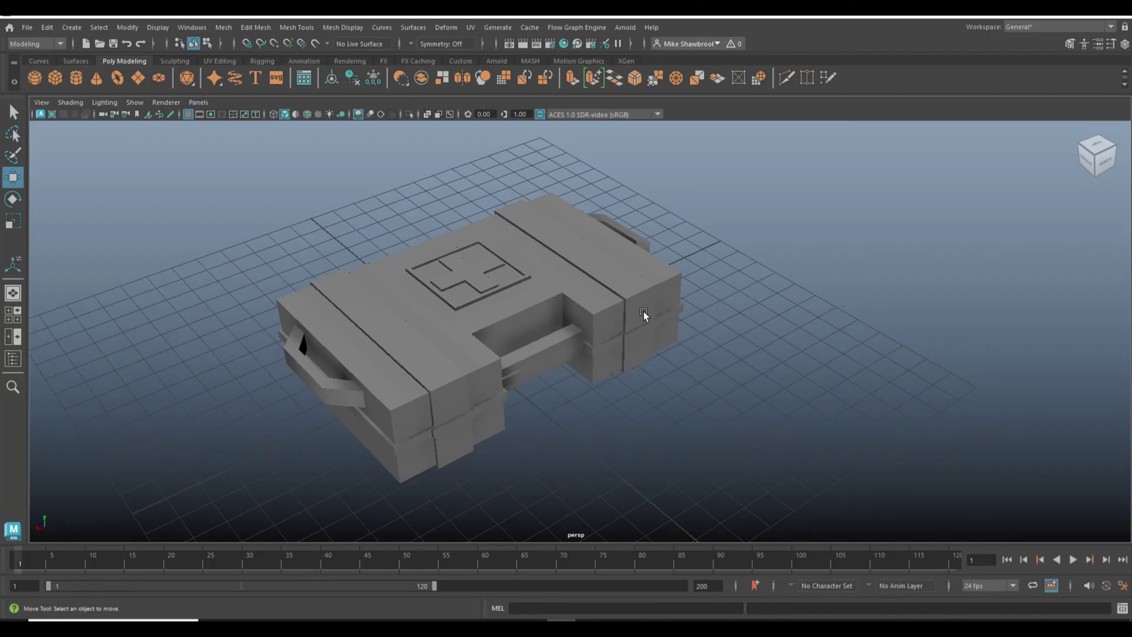
scroll(748, 336, "up", 3)
scroll(748, 336, "up", 2)
mouse_move(747, 336)
right_mouse_down("alt")
mouse_move(749, 349)
mouse_move(738, 345)
mouse_move(748, 345)
right_mouse_up("alt")
middle_click_drag(749, 344, 763, 341, "alt")
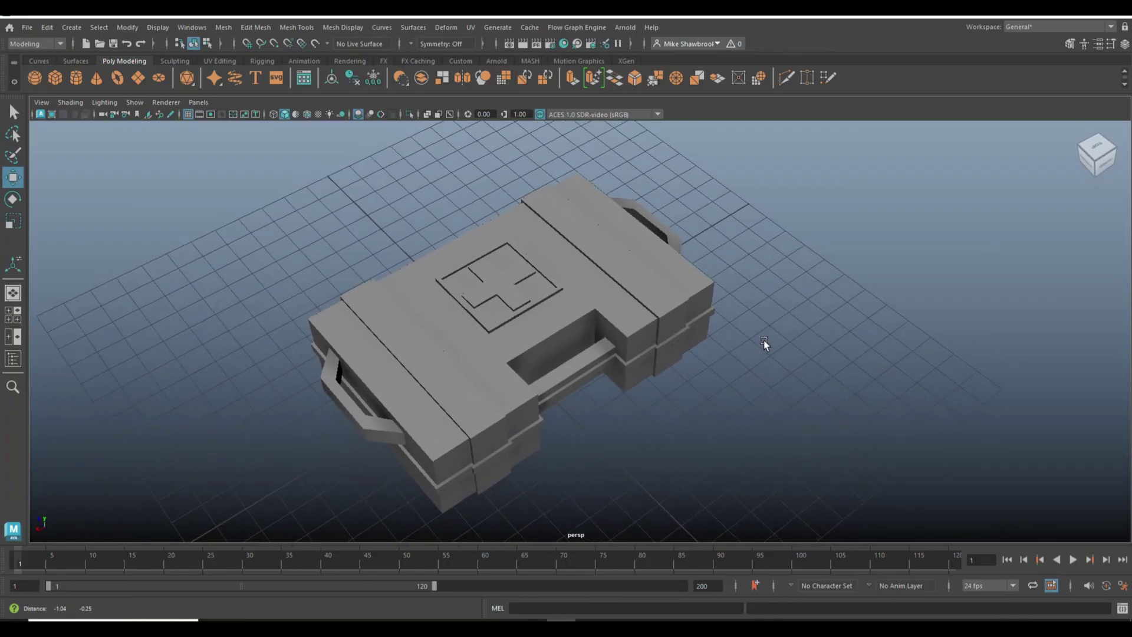